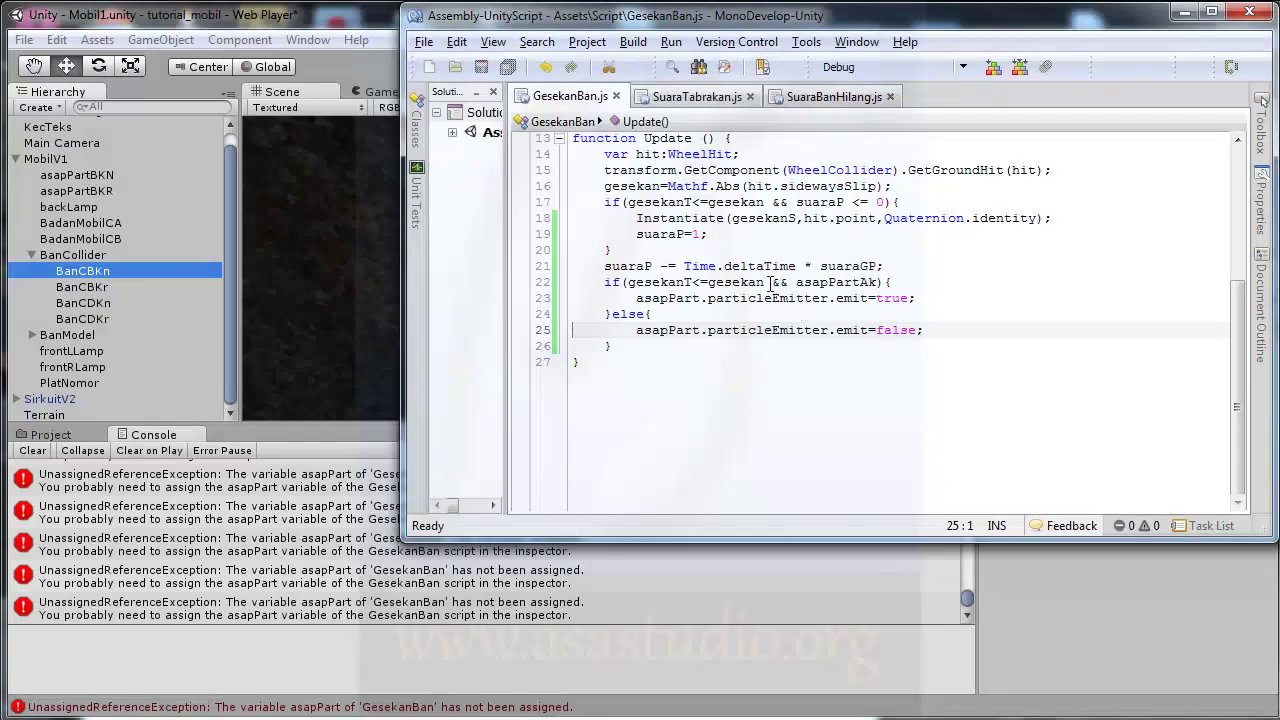
Step: Replace && with || in line 22's condition, giving if(gesekanT<=gesekan || asapPartAk), and save GesekanBan.js
drag(771, 282, 788, 282)
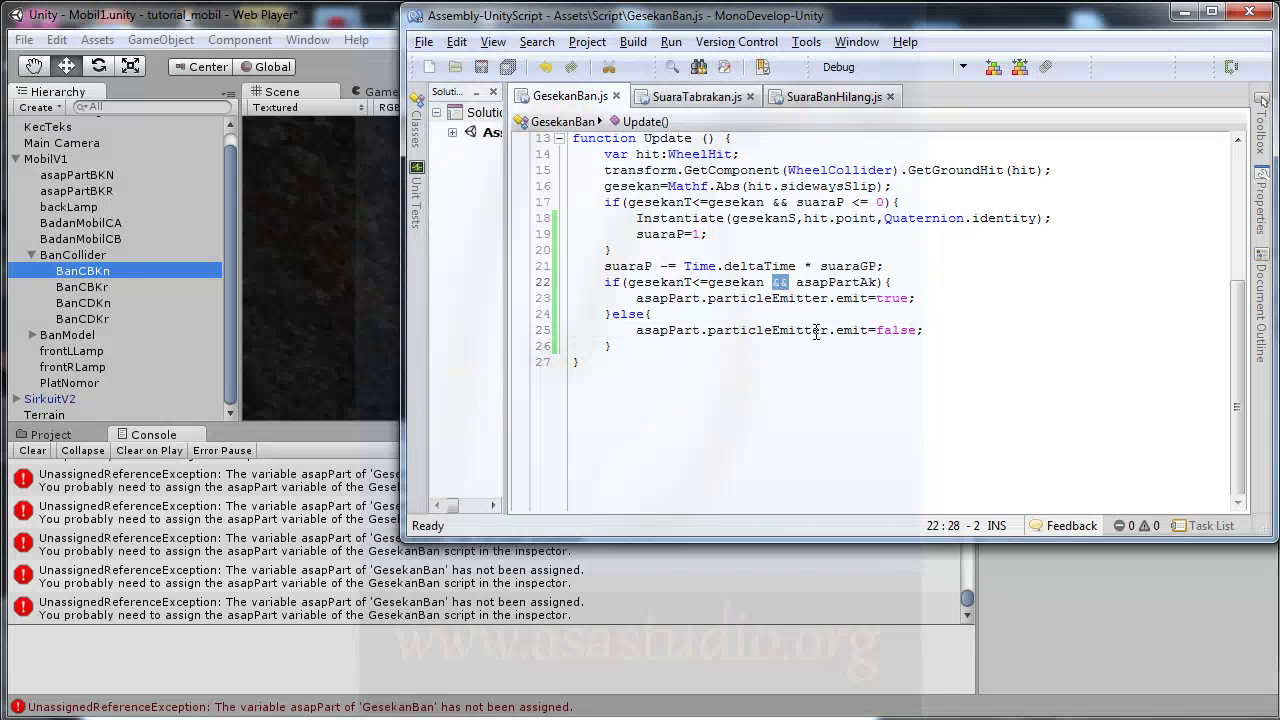
text(||)
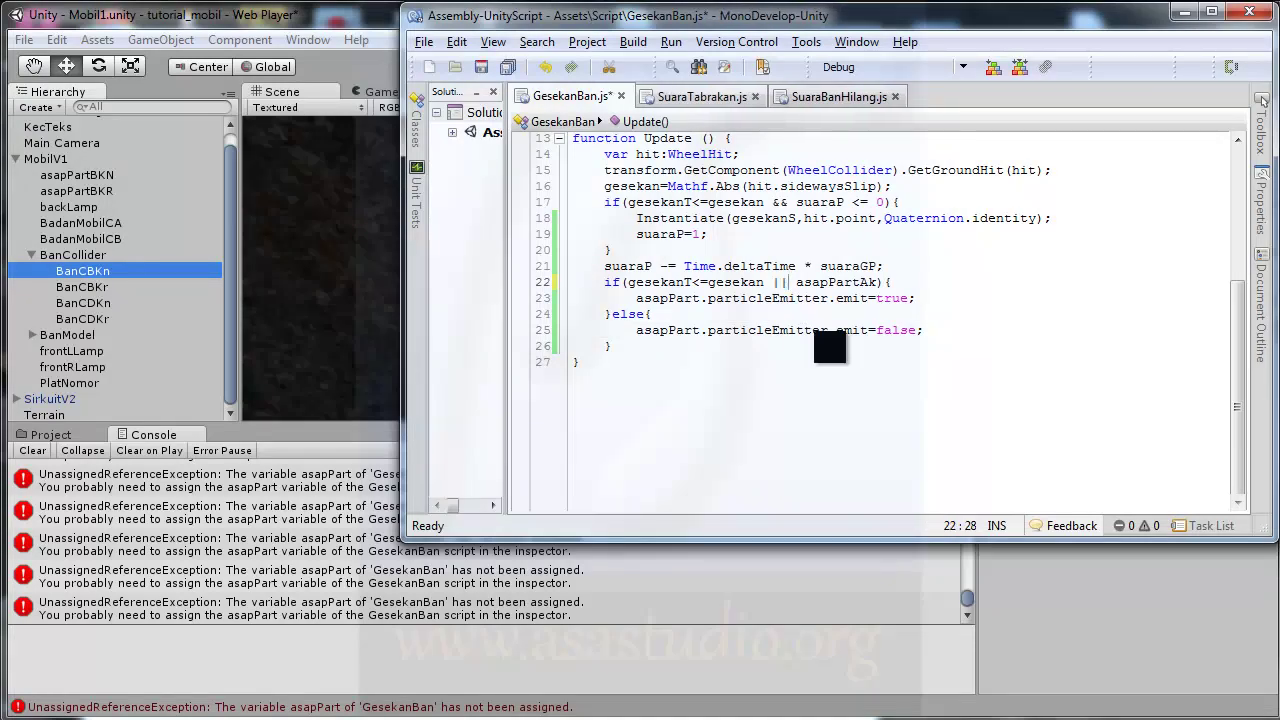
click(509, 67)
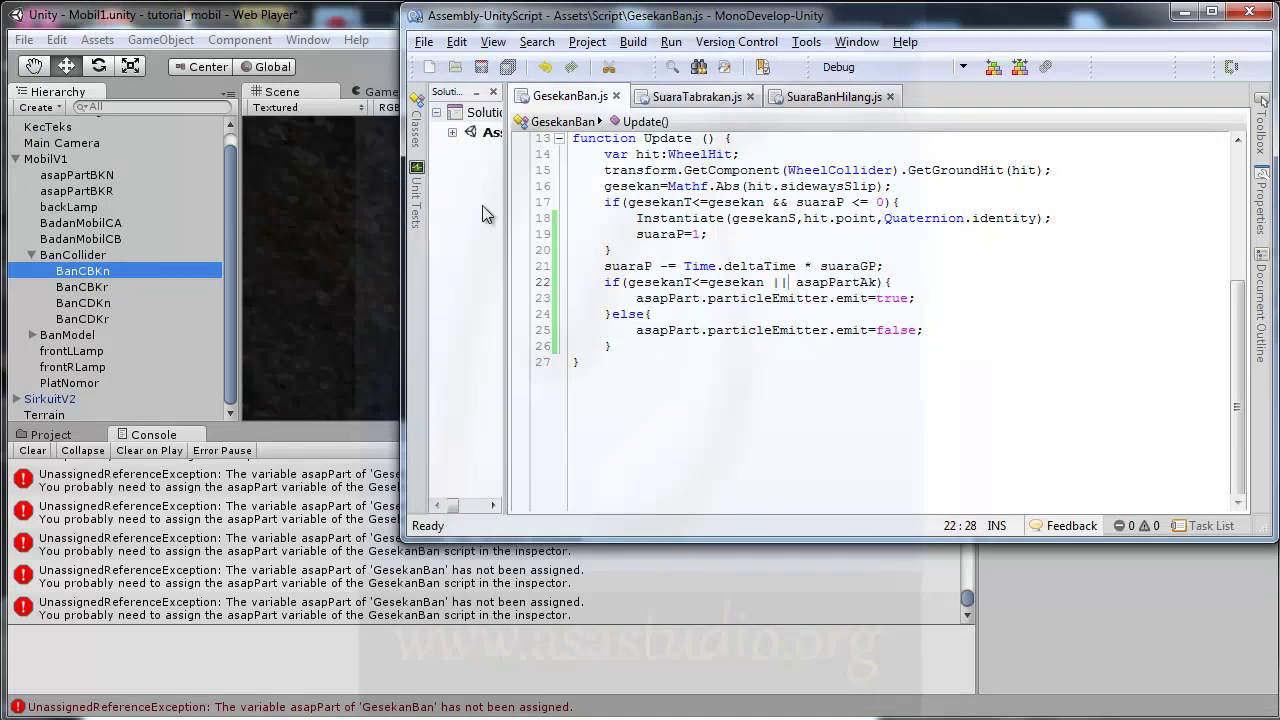
click(320, 18)
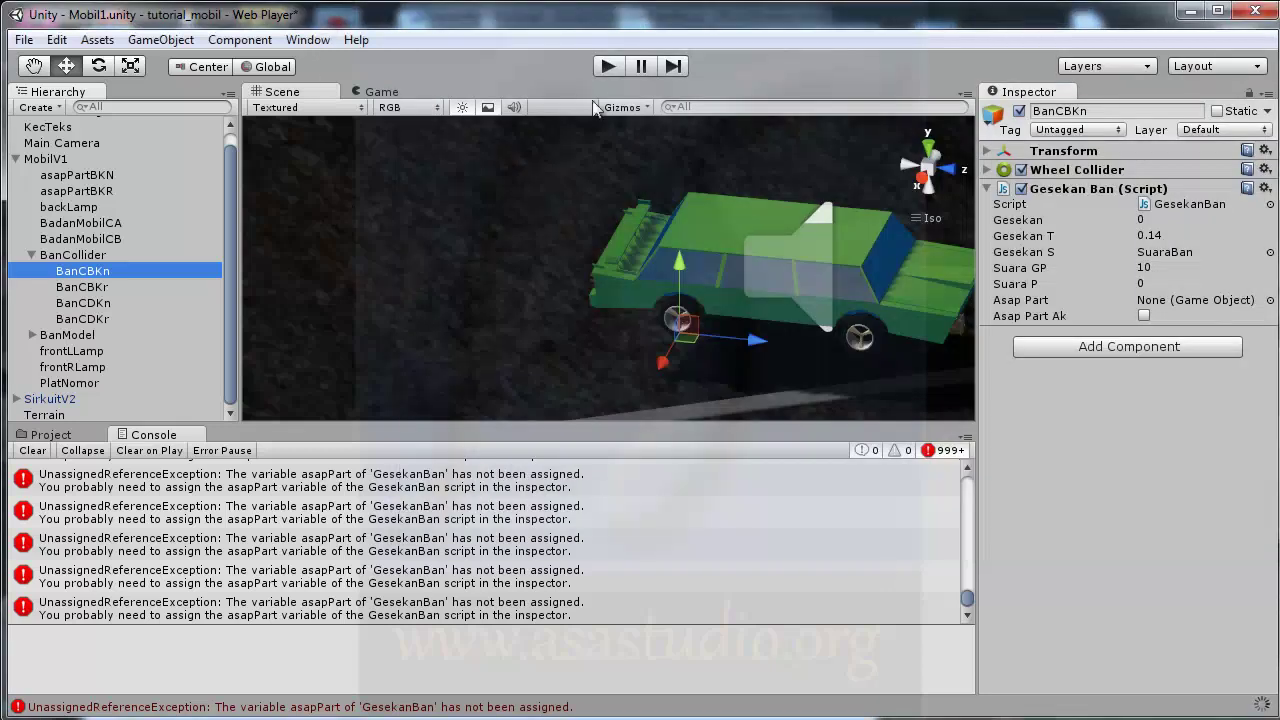
click(605, 67)
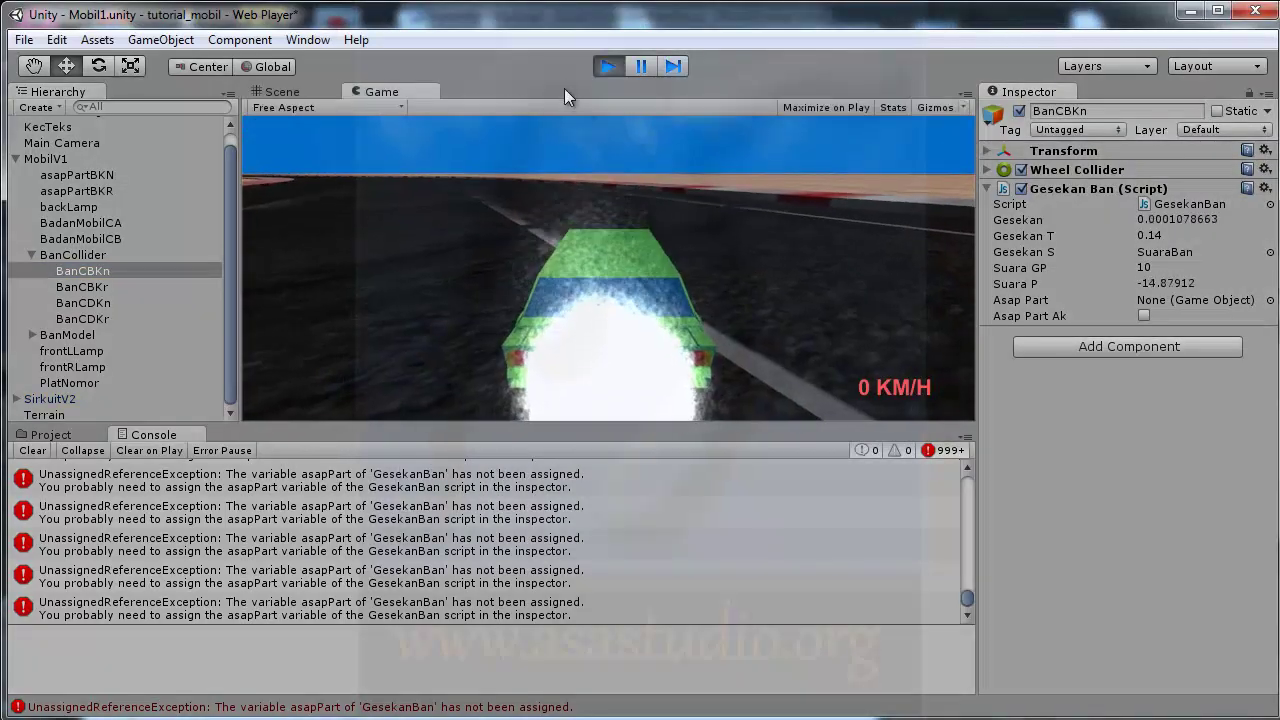
click(605, 67)
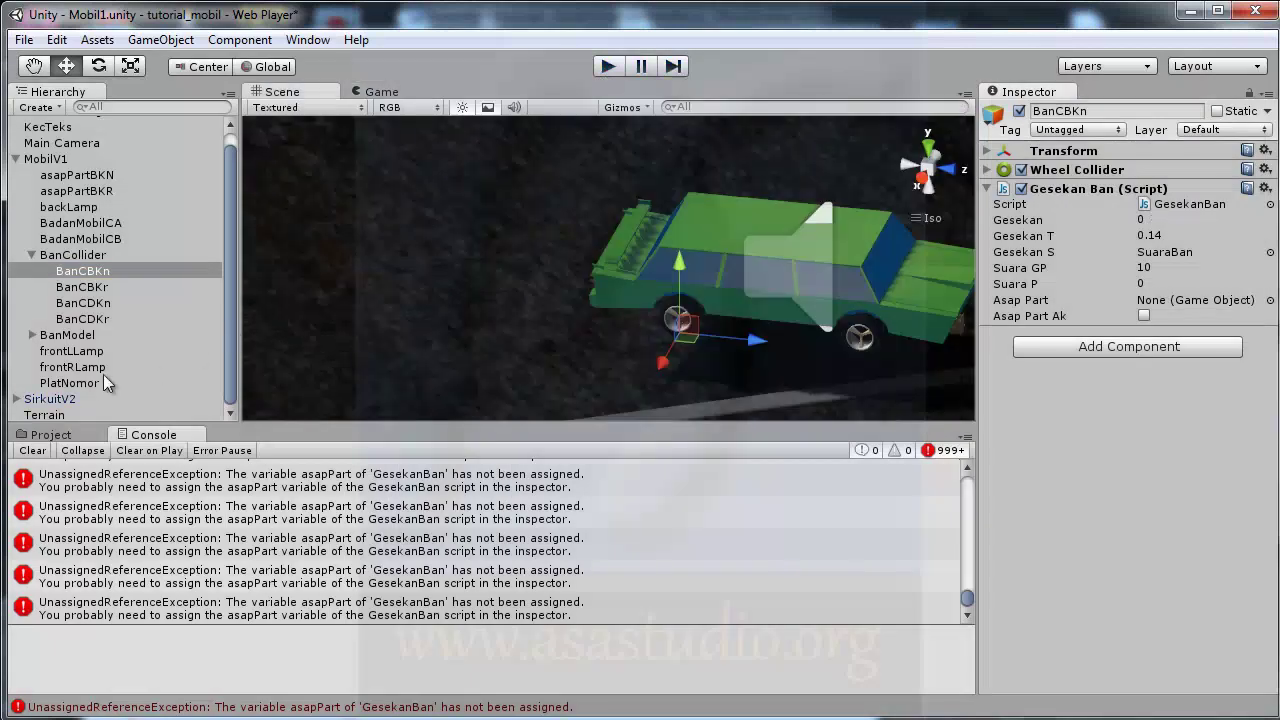
click(32, 450)
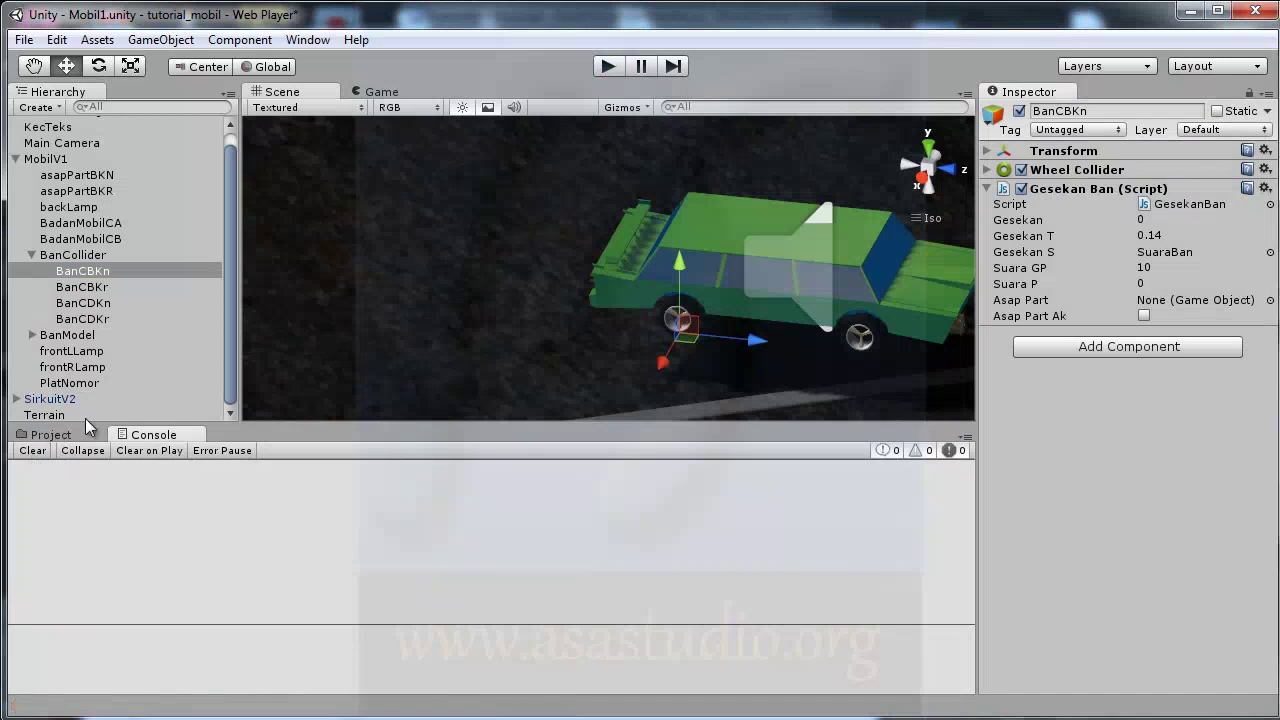
click(606, 68)
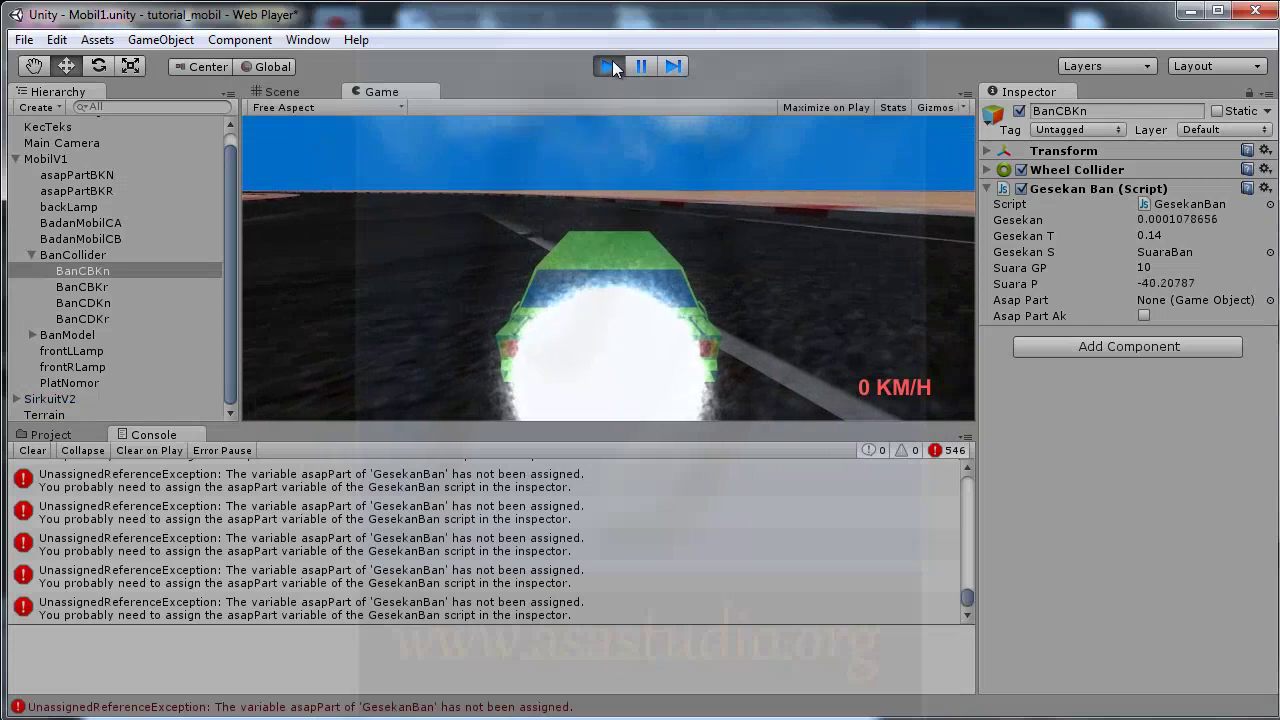
click(609, 66)
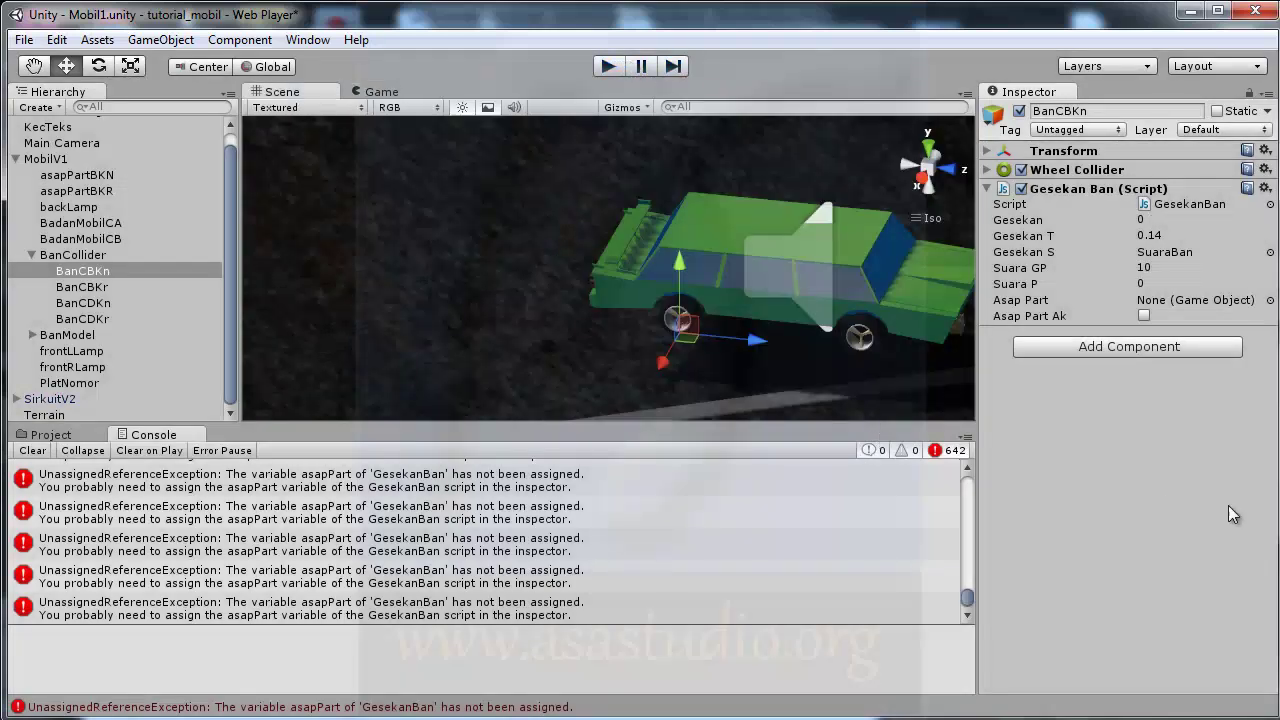
Step: End line 16 with a semicolon and add line 17: var rpm=transform.GetComponent(WheelCollider).rpm;
key(alt+Tab)
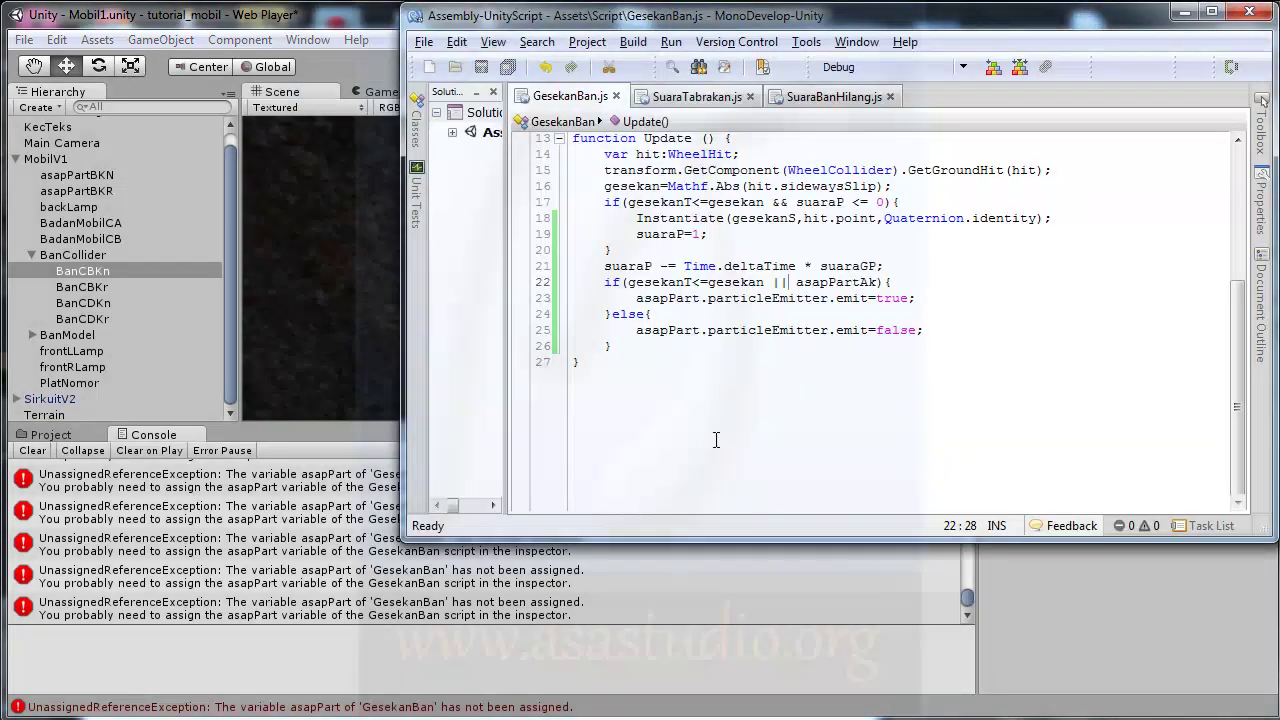
click(911, 186)
text(;)
key(Return)
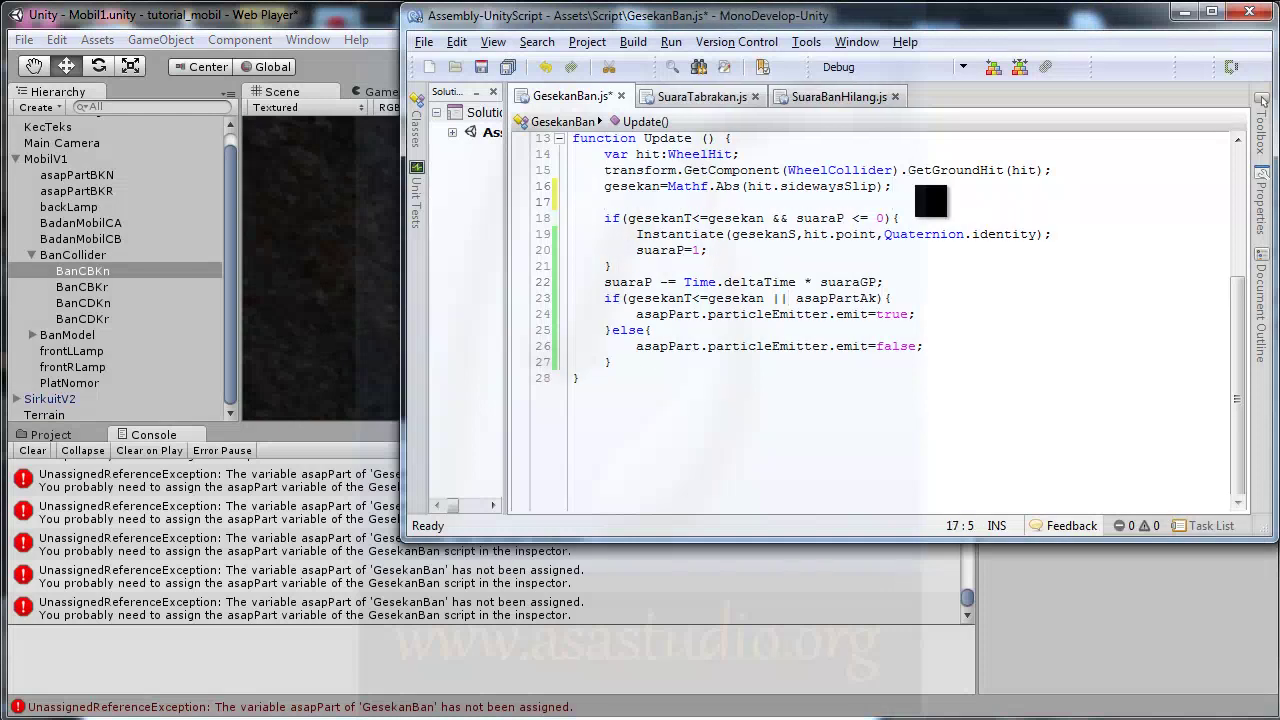
text(var rpm=)
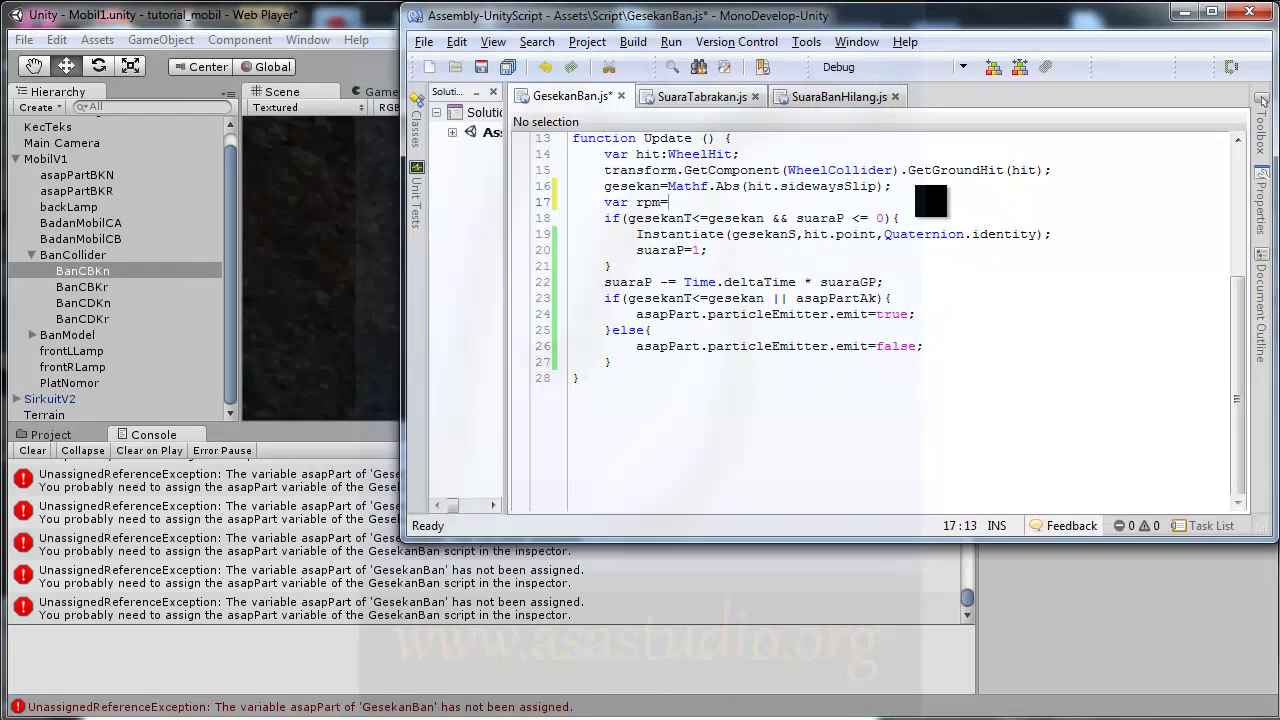
text(tr)
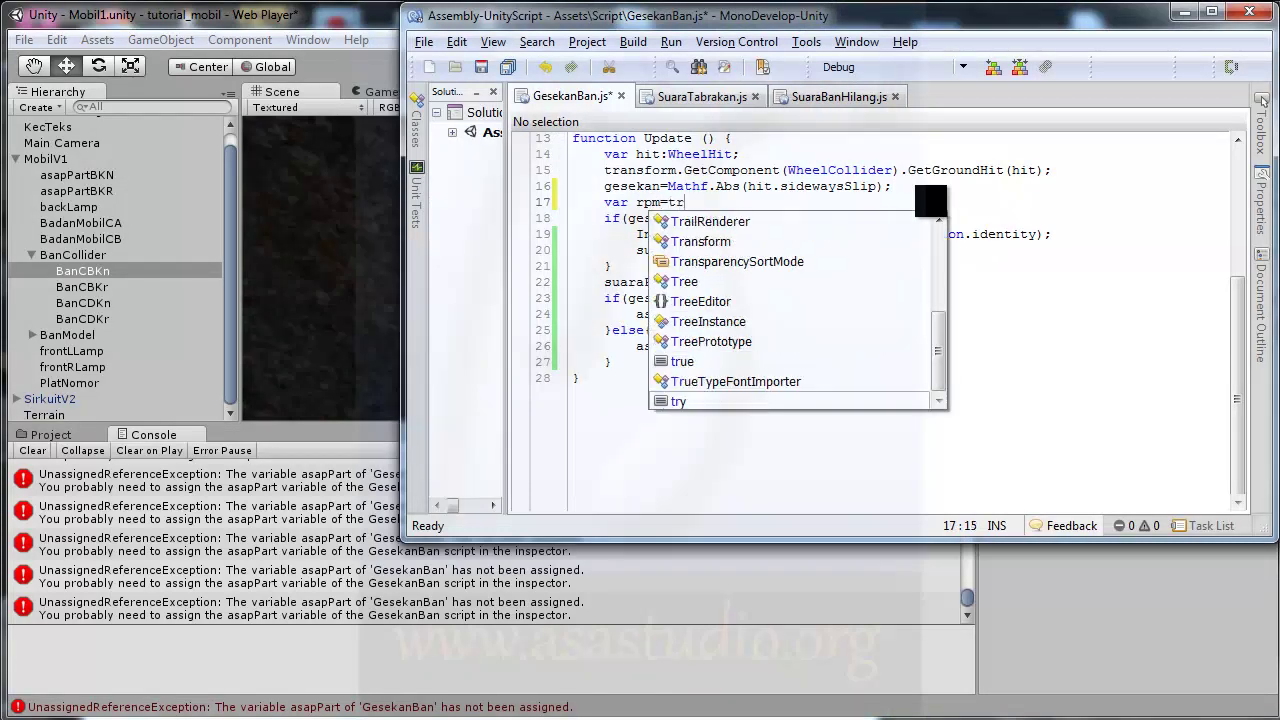
text(ns)
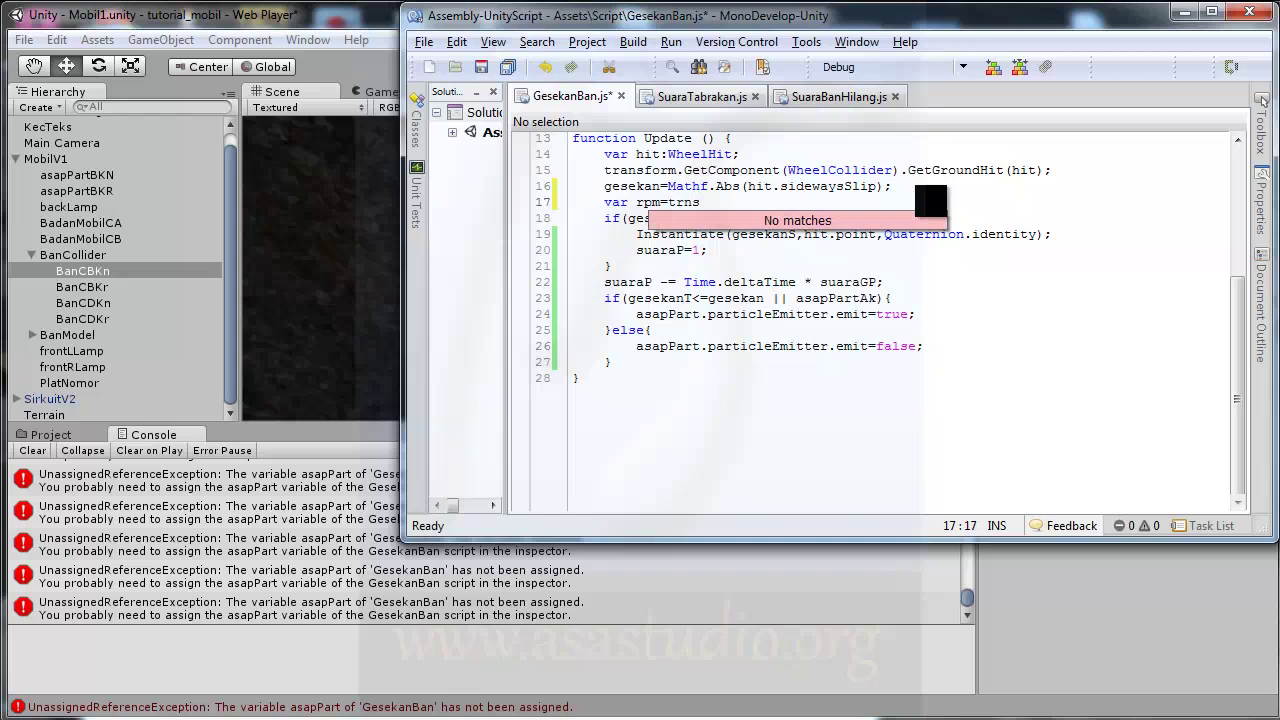
click(699, 202)
text(ans)
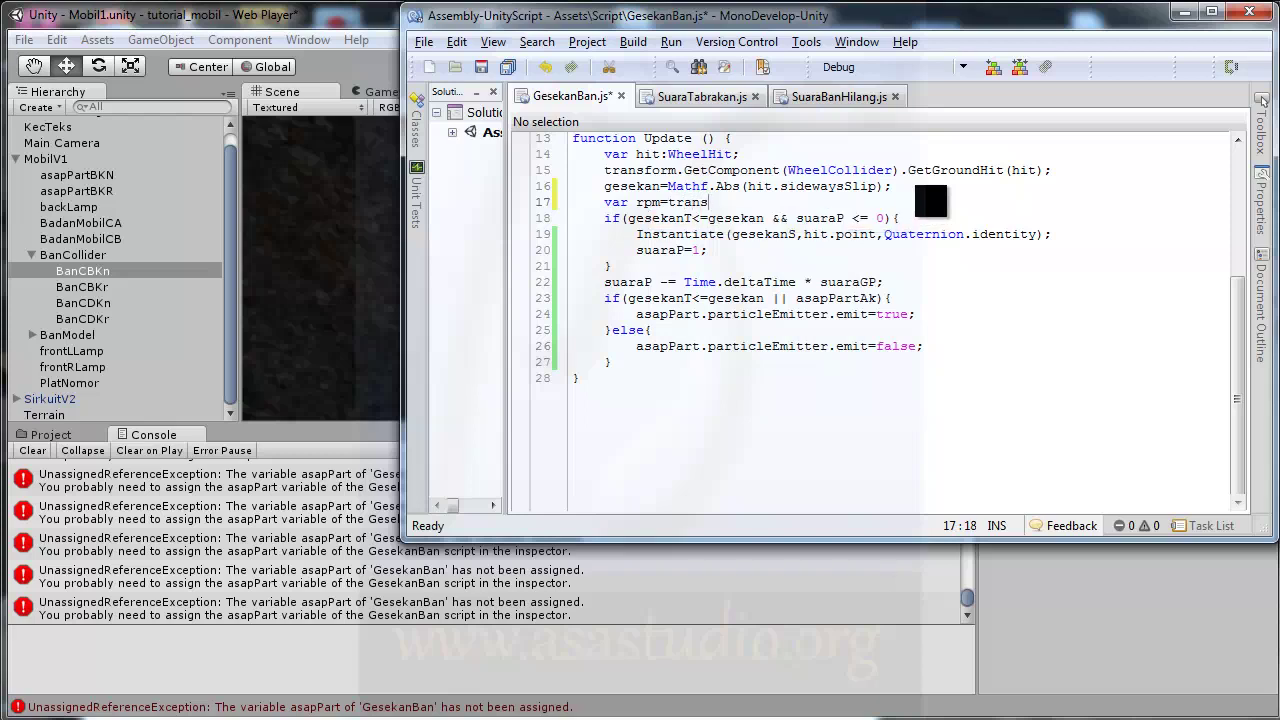
text(form)
text(.)
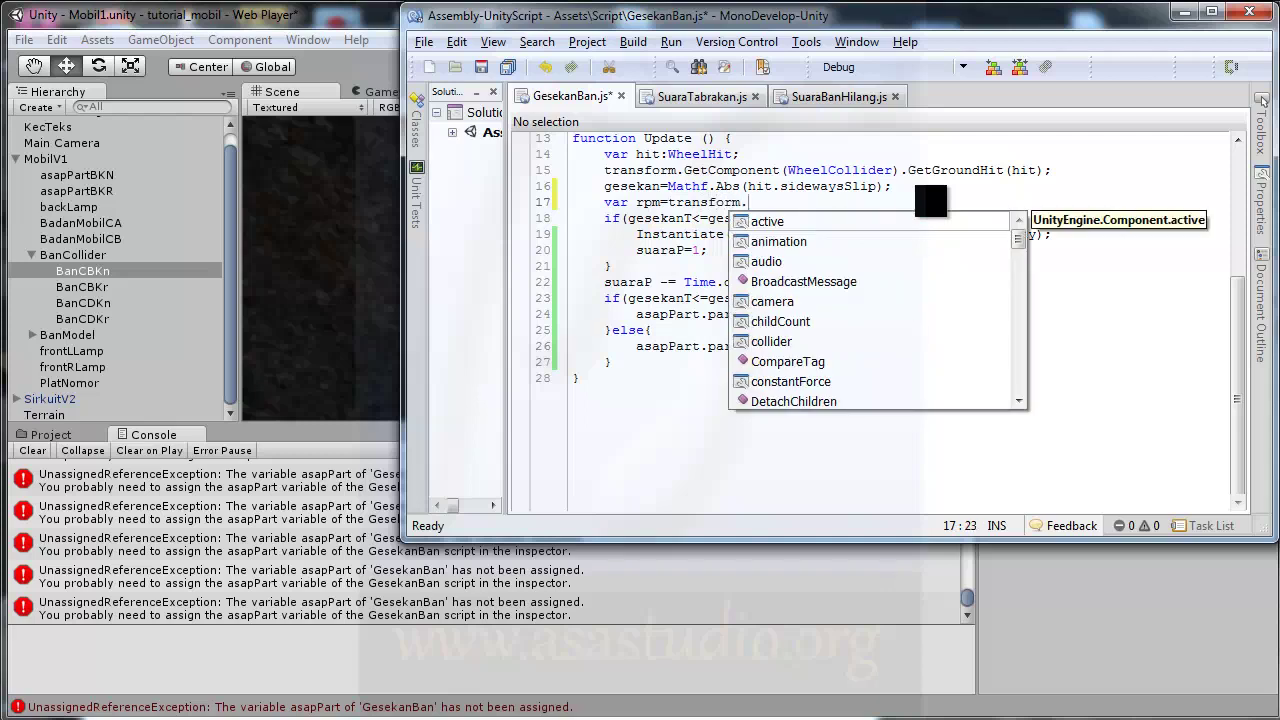
text(get)
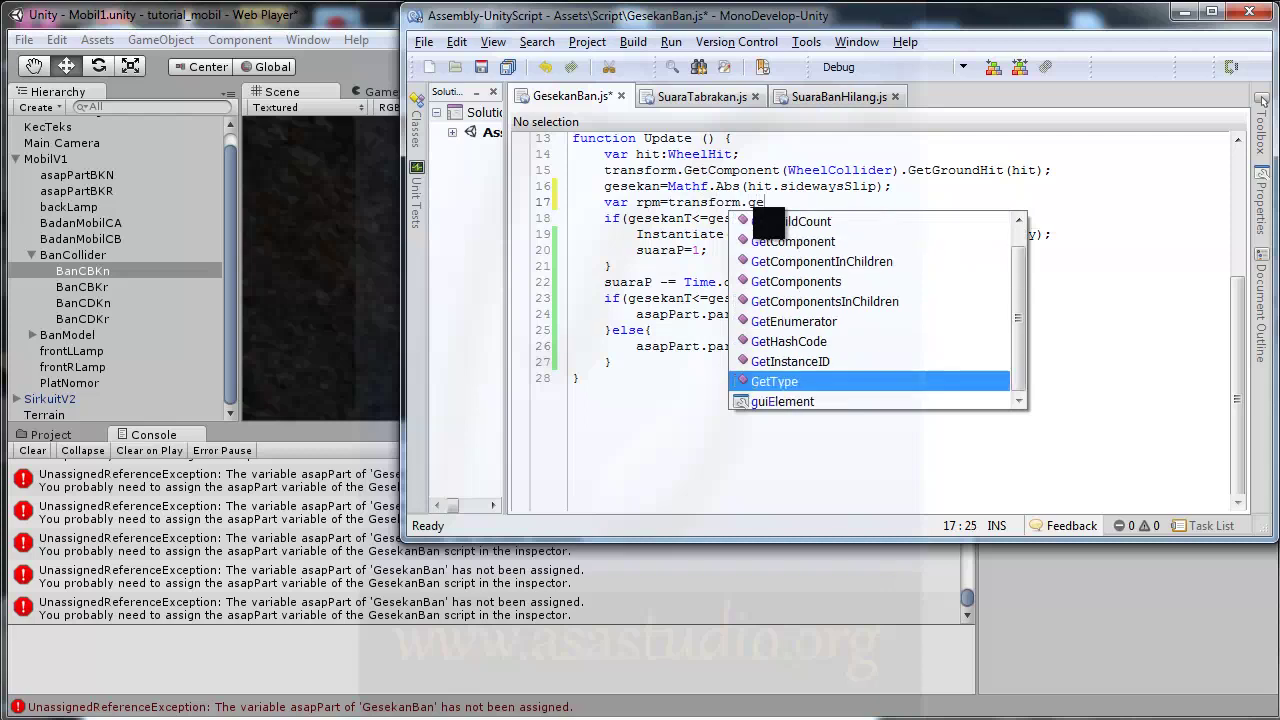
click(792, 261)
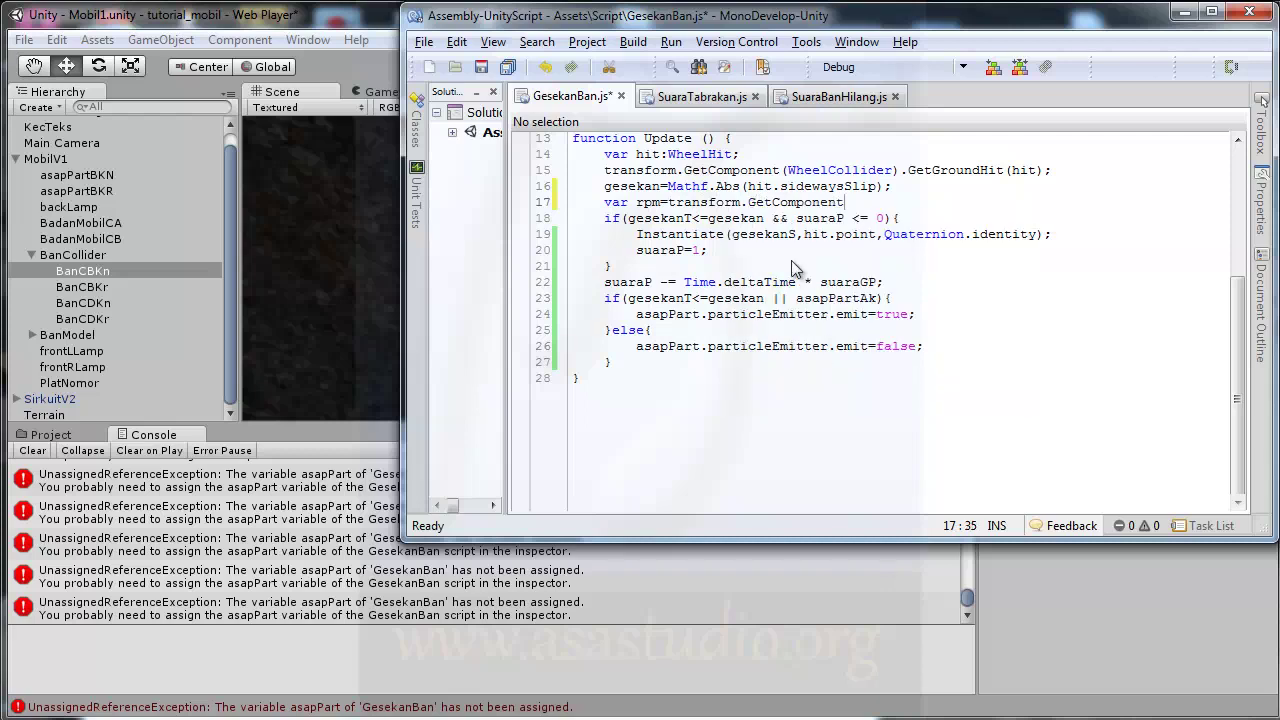
text(())
text(Wh)
text(eel)
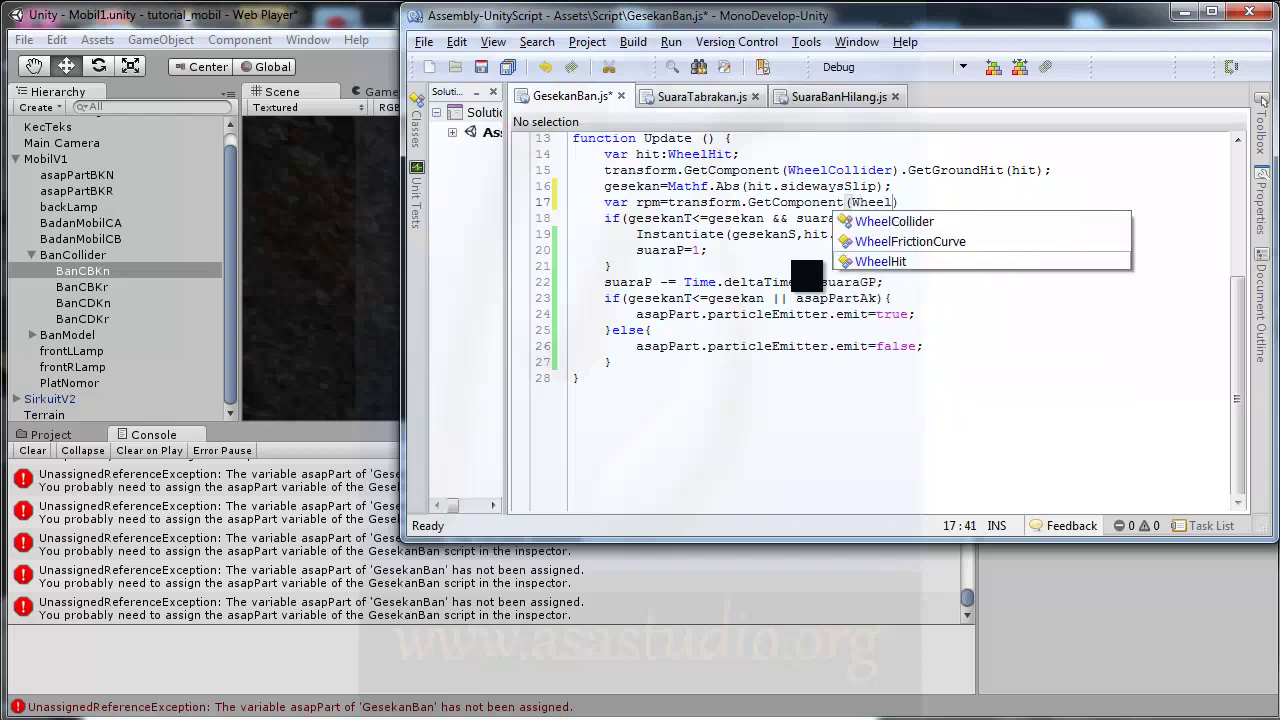
text(Collider).)
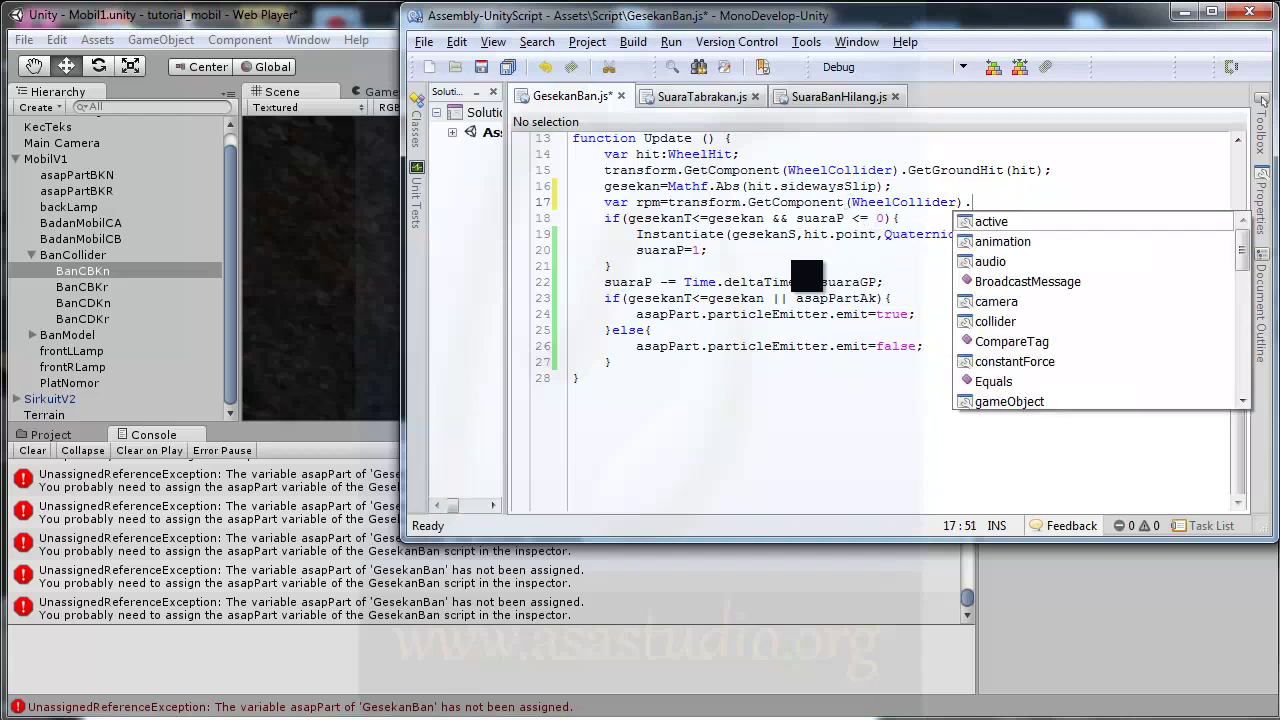
text(r)
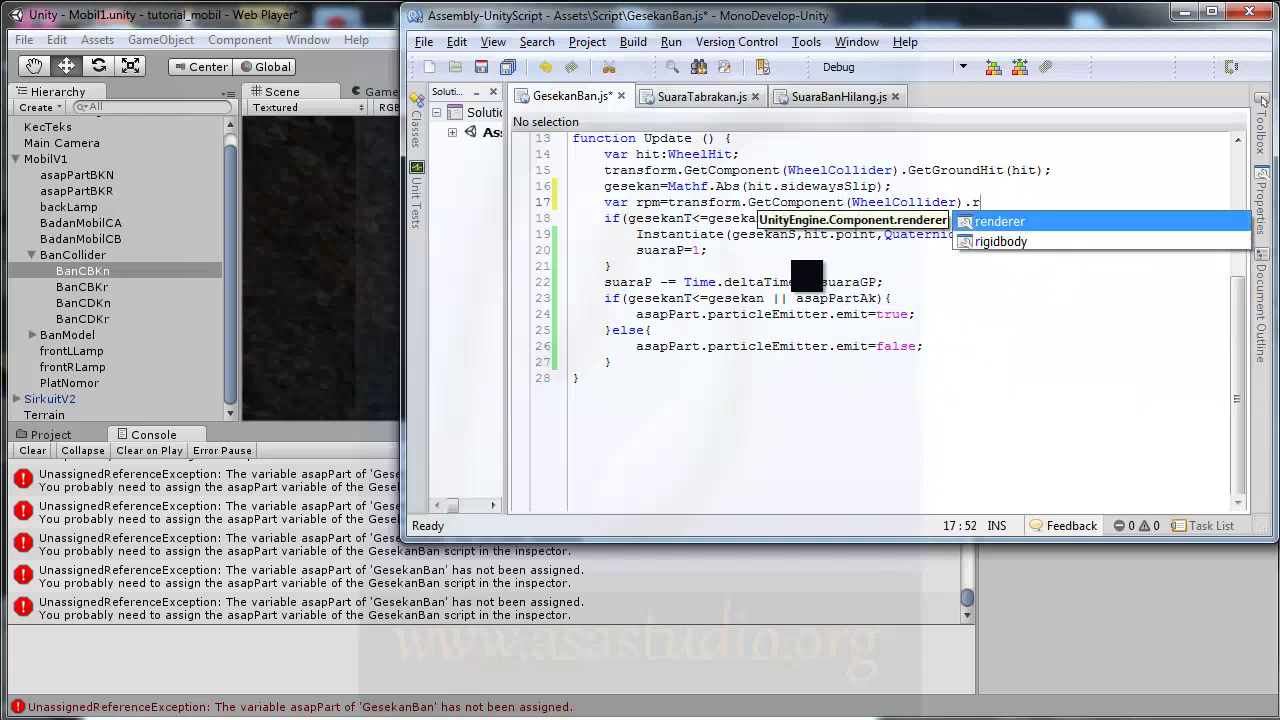
text(p)
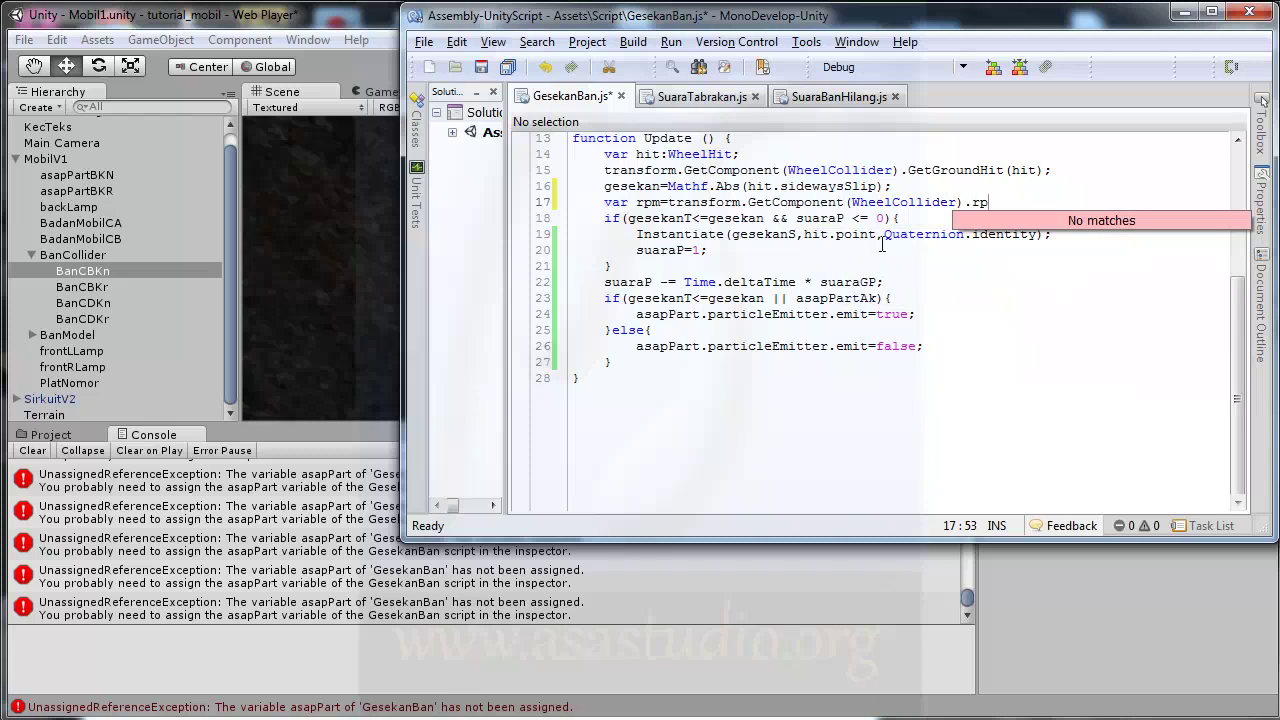
text(m;)
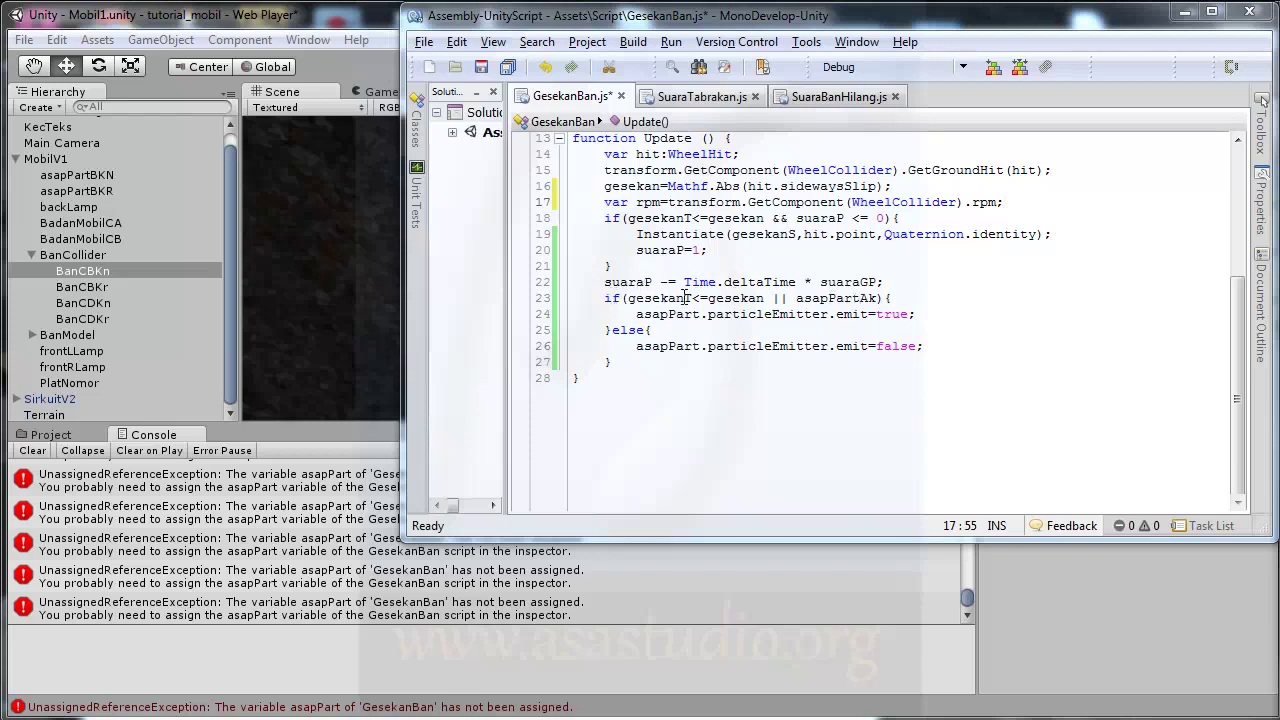
Step: Make line 23 test gesekanT<=gesekan || rpm < 200 && asapPartAk, save, and return to Unity
click(789, 299)
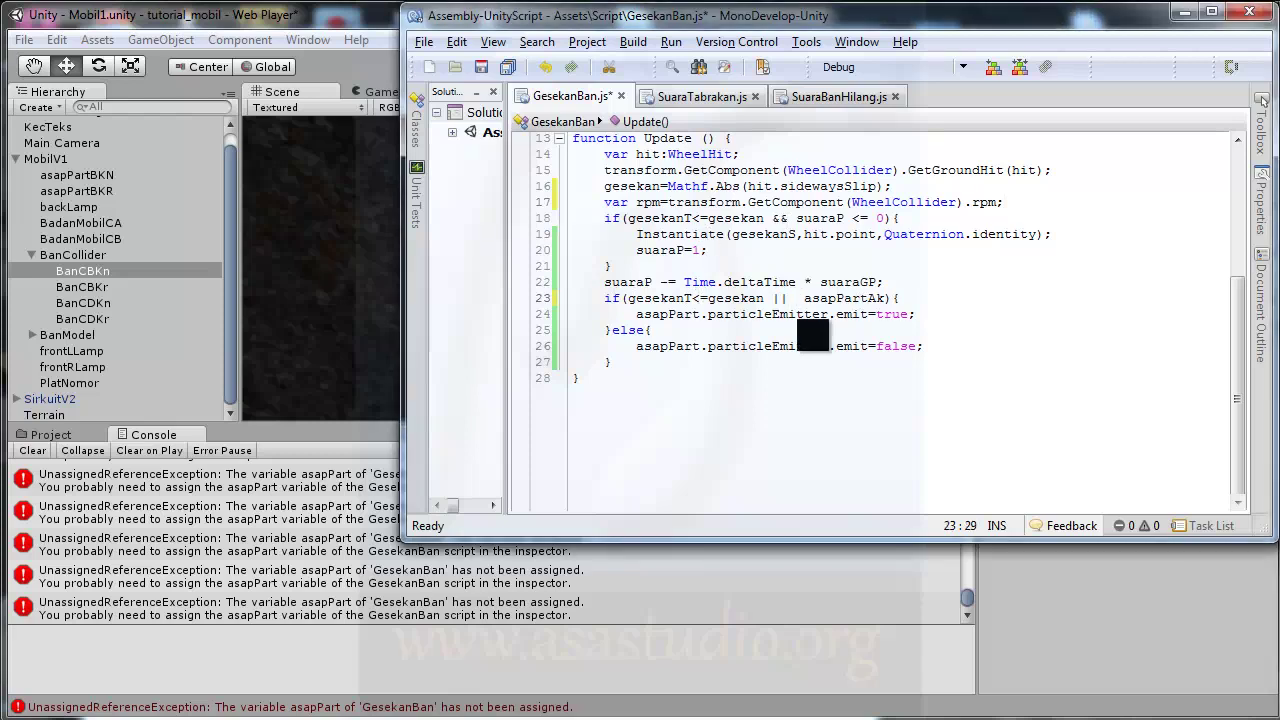
text(rp)
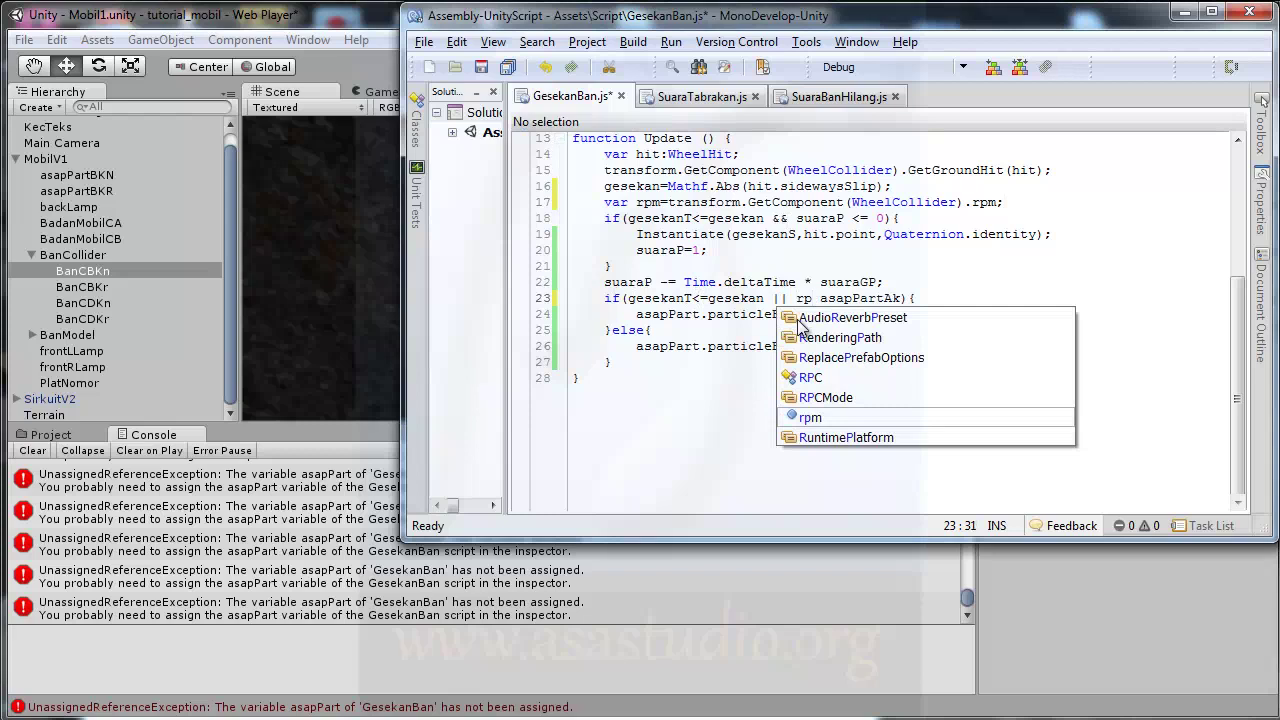
text(m <)
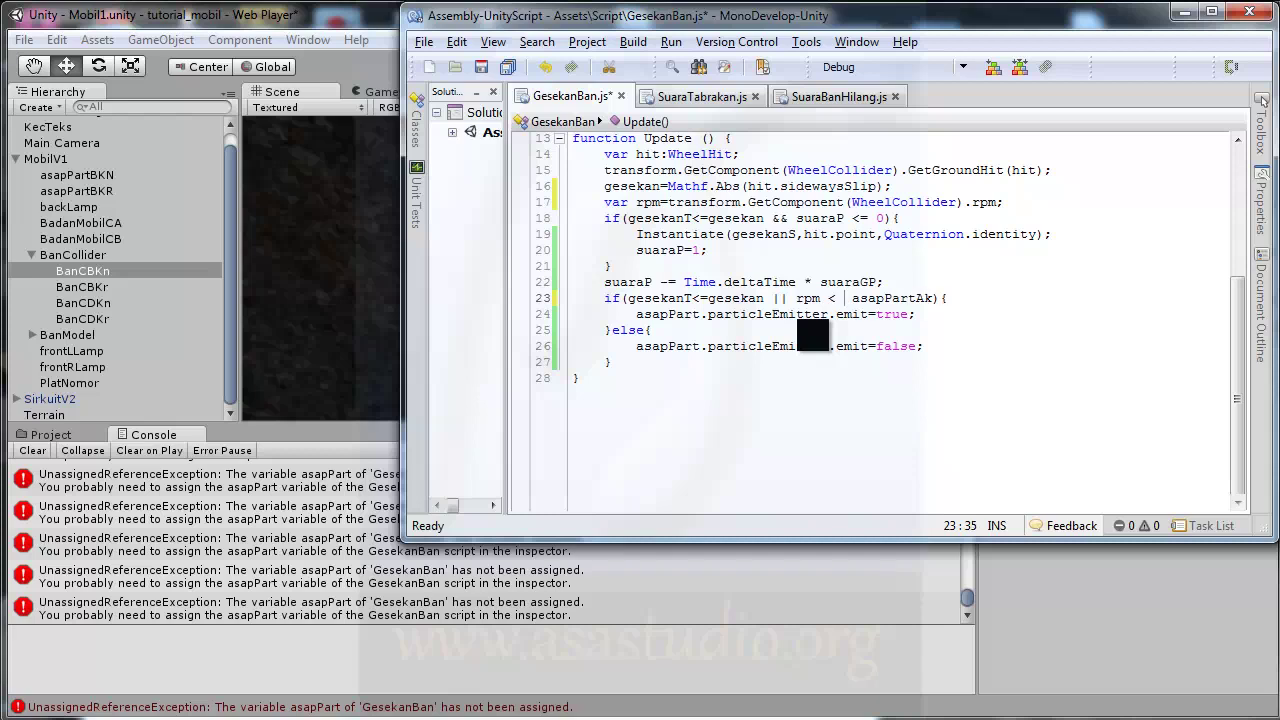
text( 200)
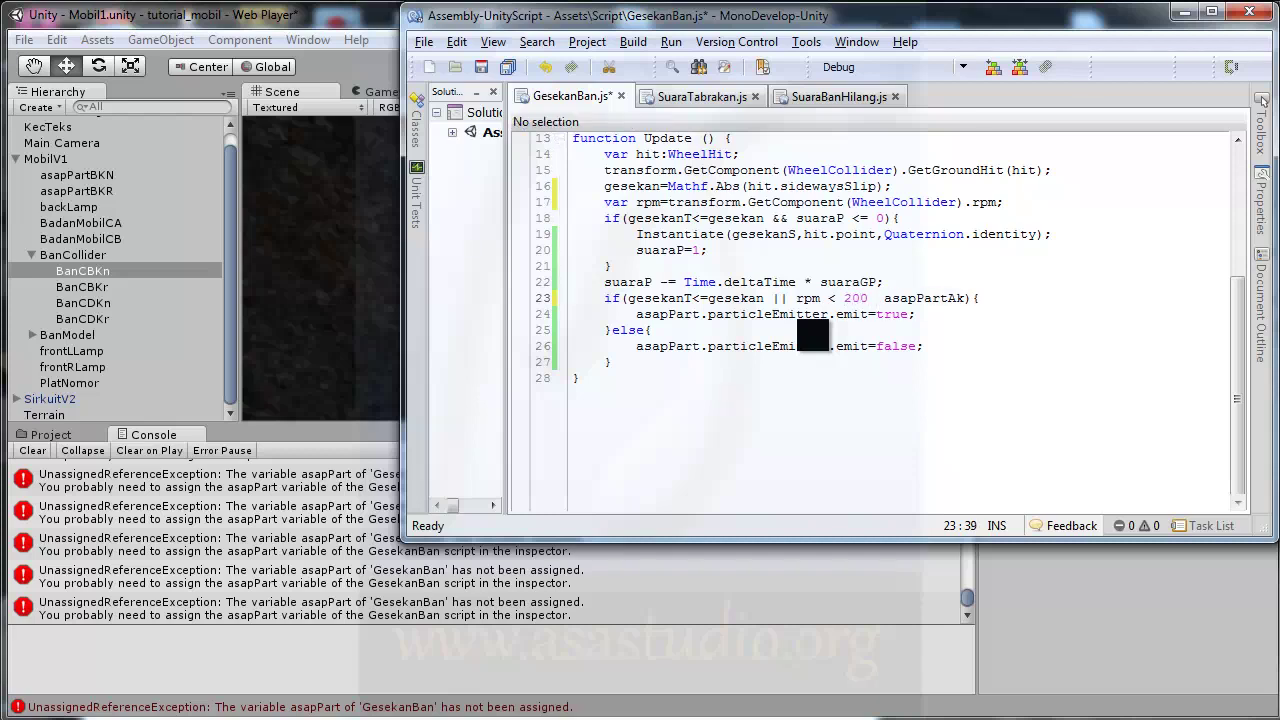
text( &&)
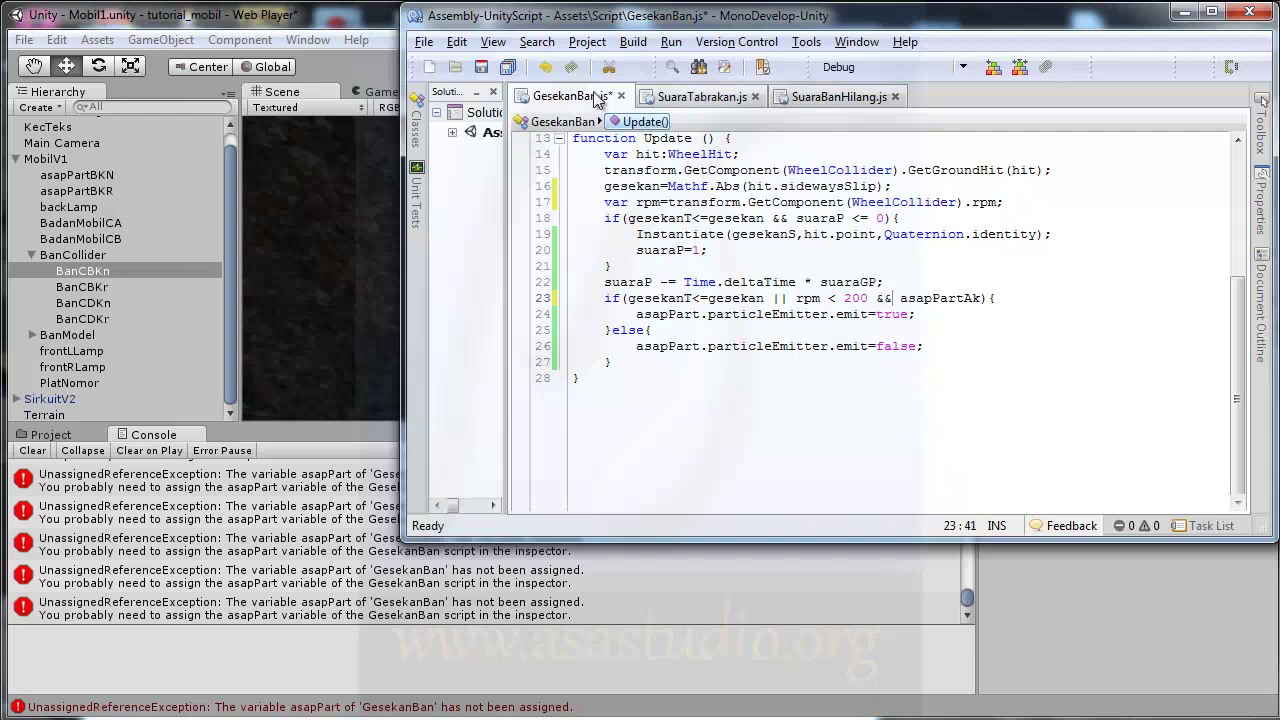
click(507, 66)
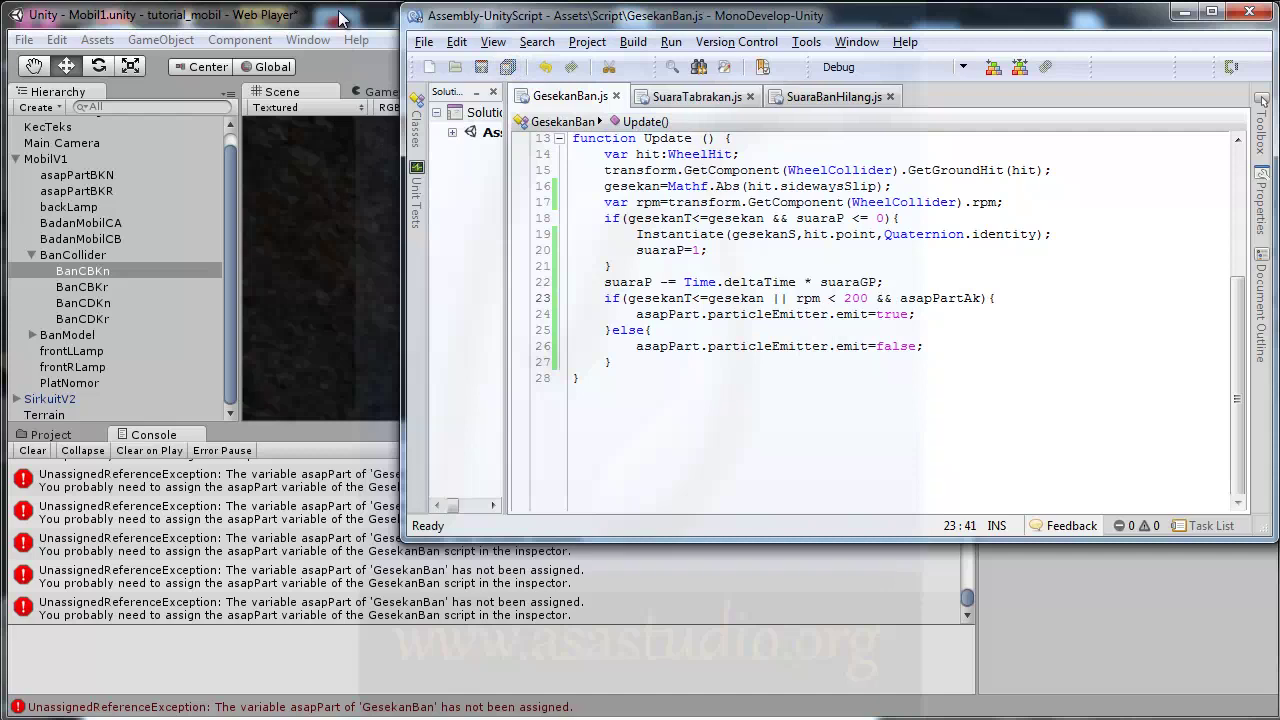
click(340, 16)
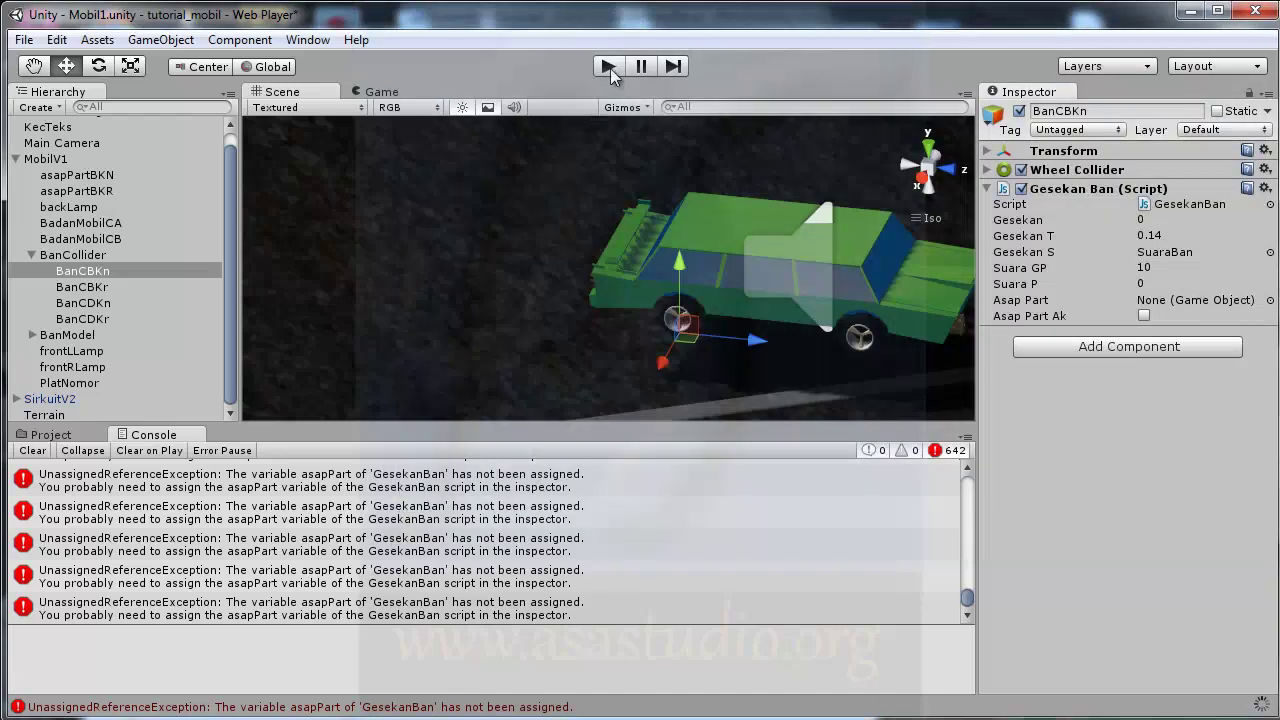
Step: Run a quick play test of the rpm smoke condition, then stop it
click(610, 68)
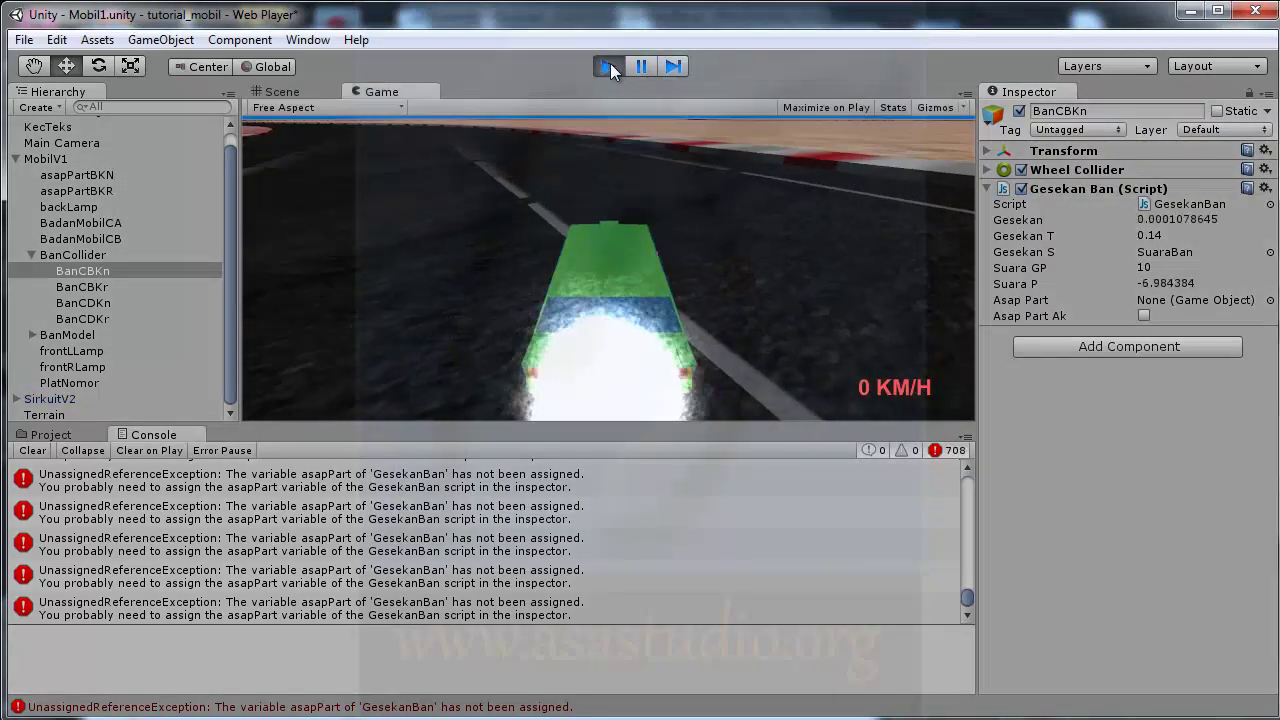
key(ctrl+p)
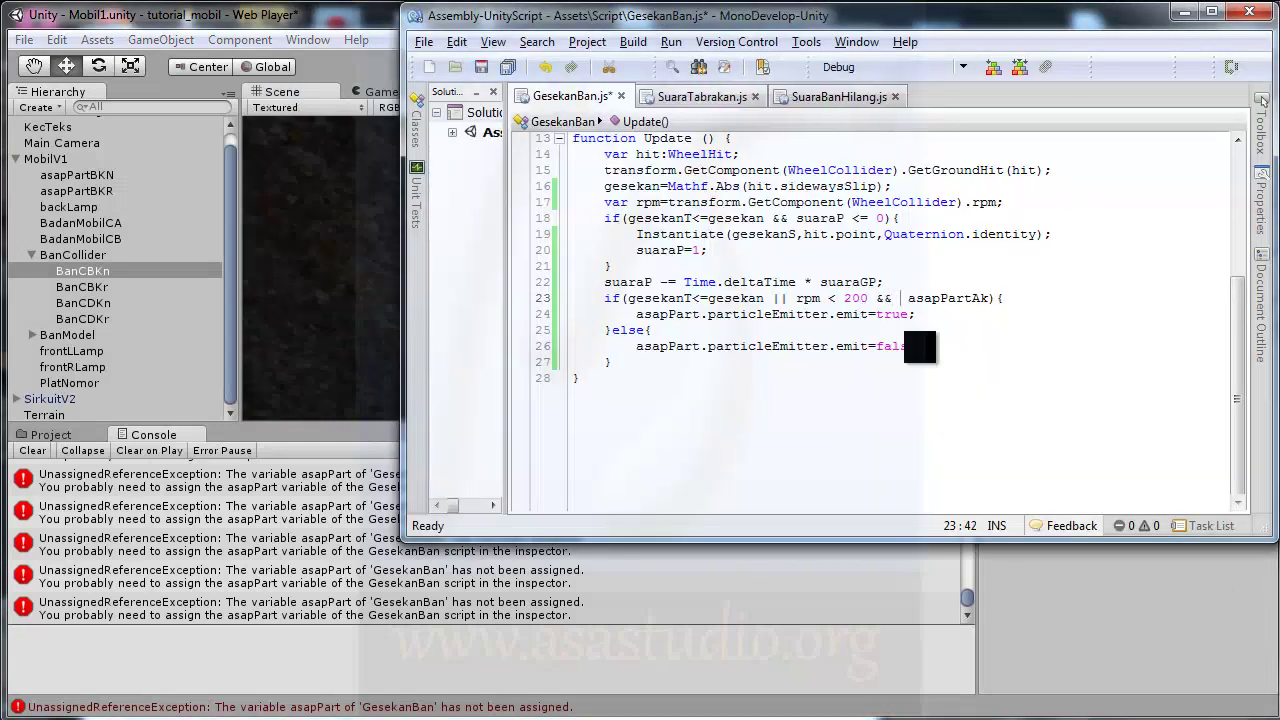
Step: Insert Input.GetAxis("Vertical") > 0 && before asapPartAk on line 23 and save the script
text(Input )
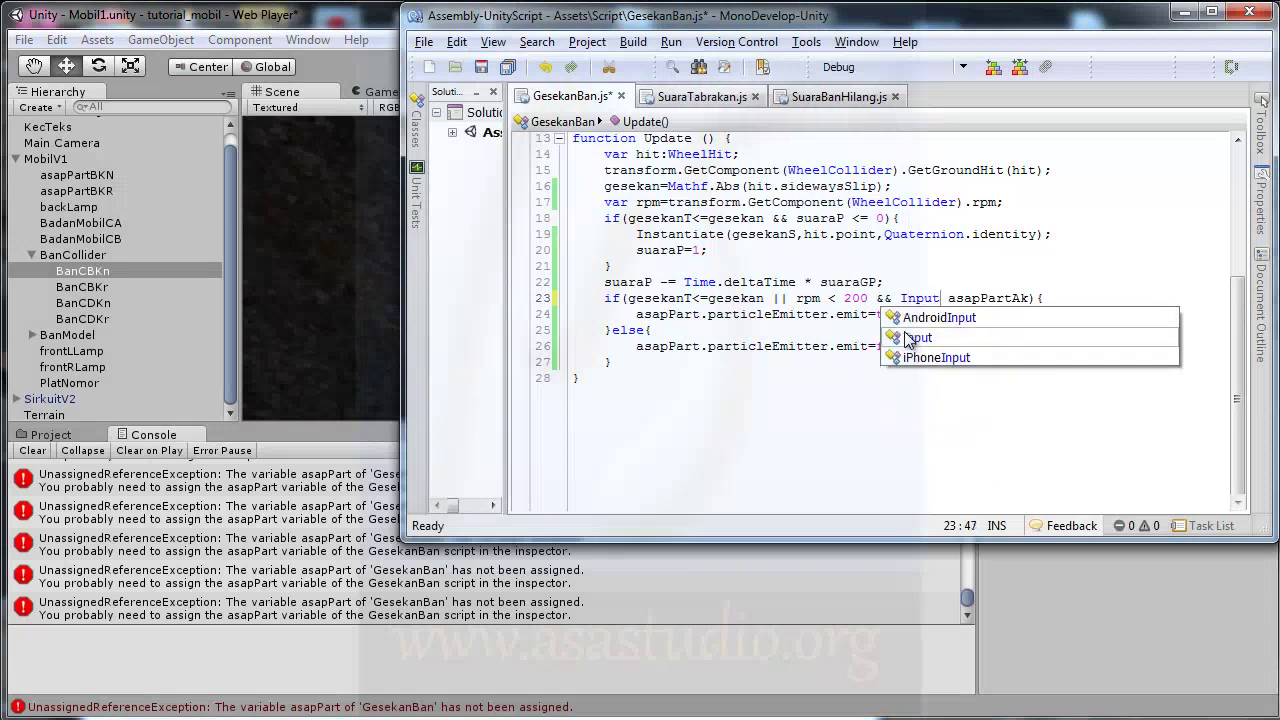
text(.)
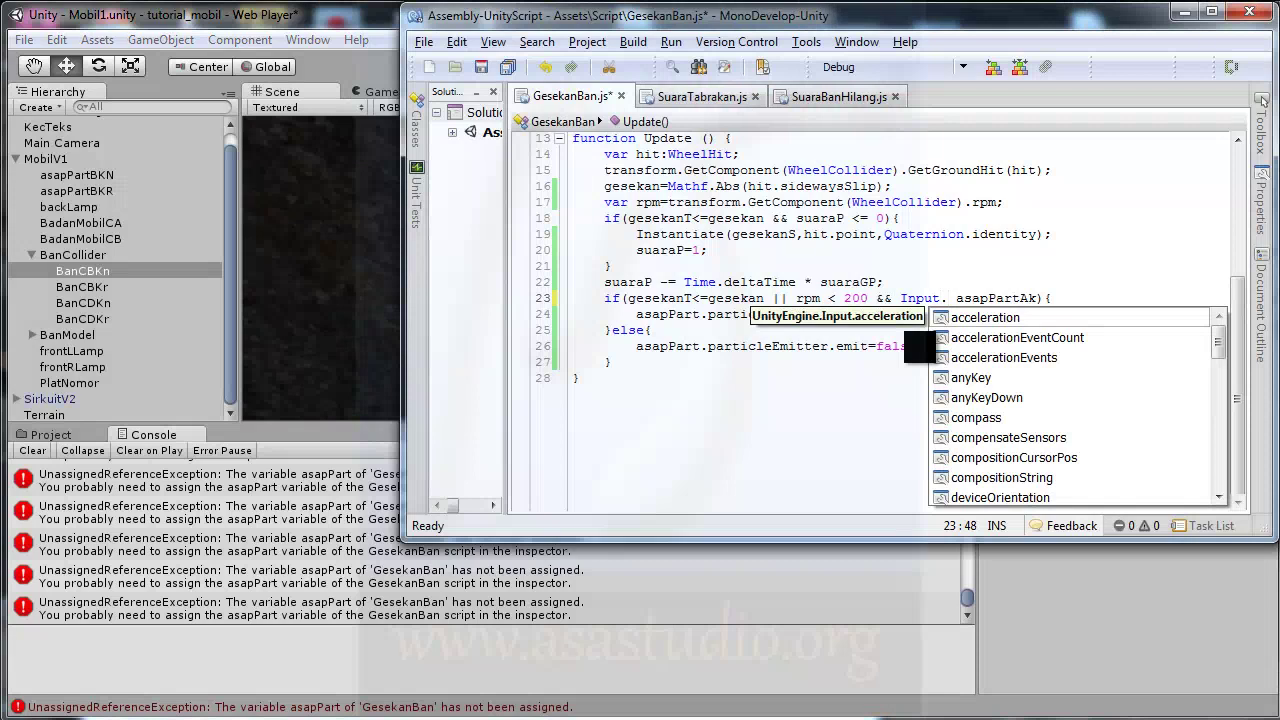
text(geta)
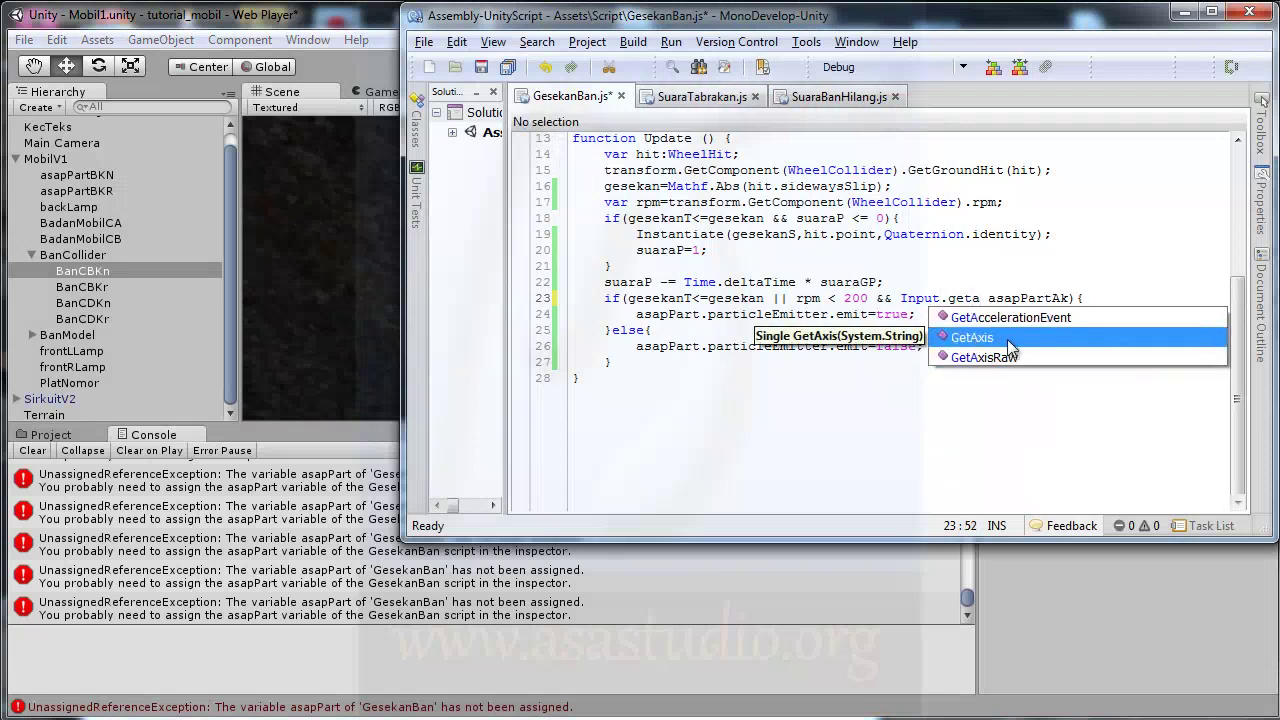
double_click(1007, 340)
text(()
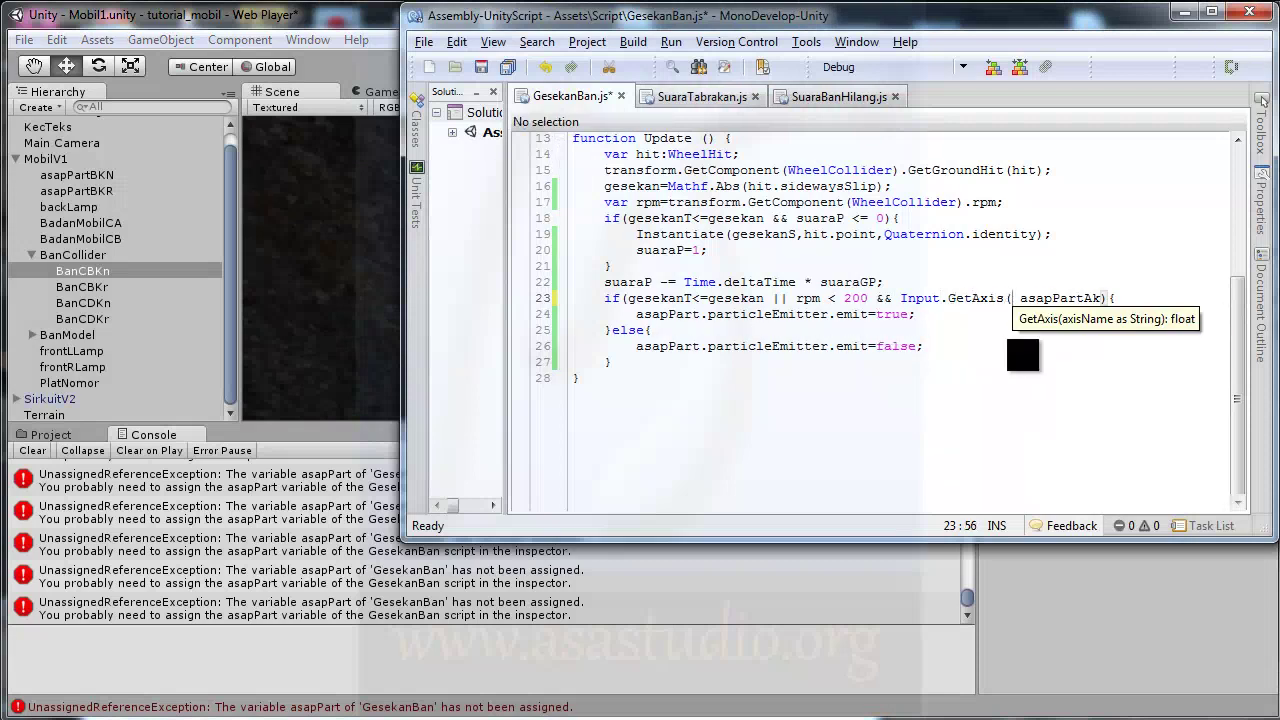
text("Vertical") > 0)
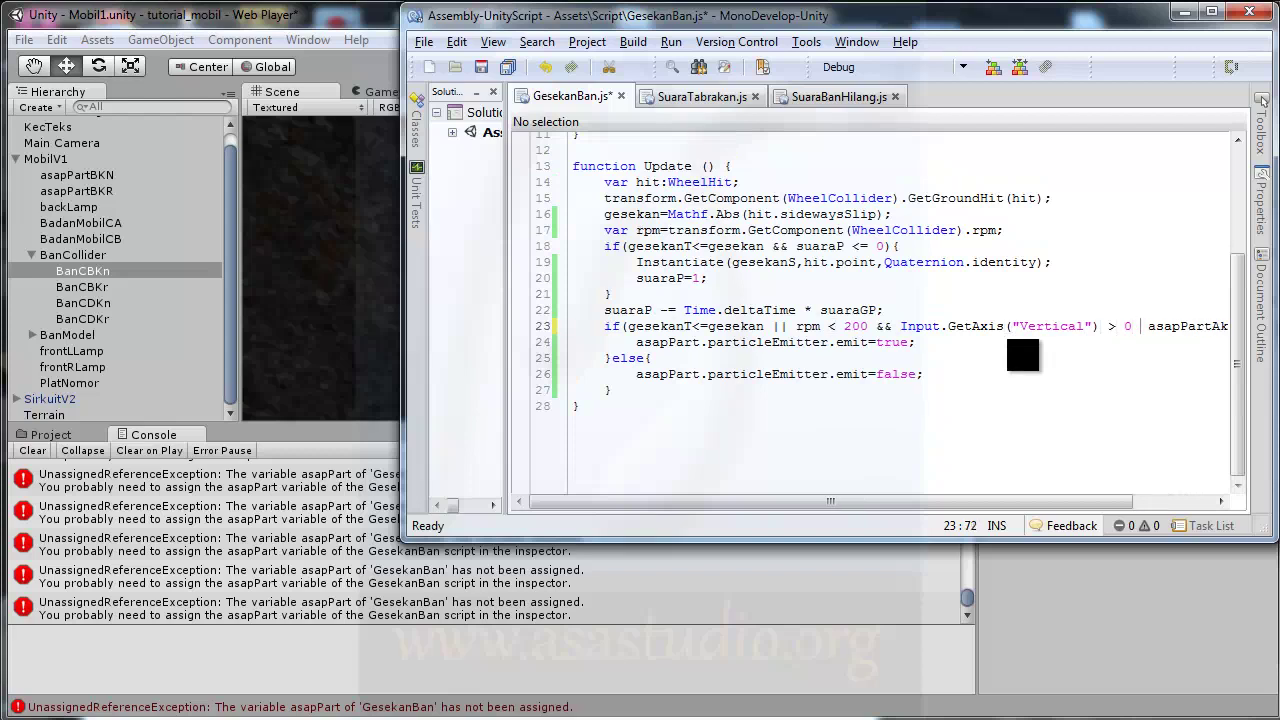
text( &&)
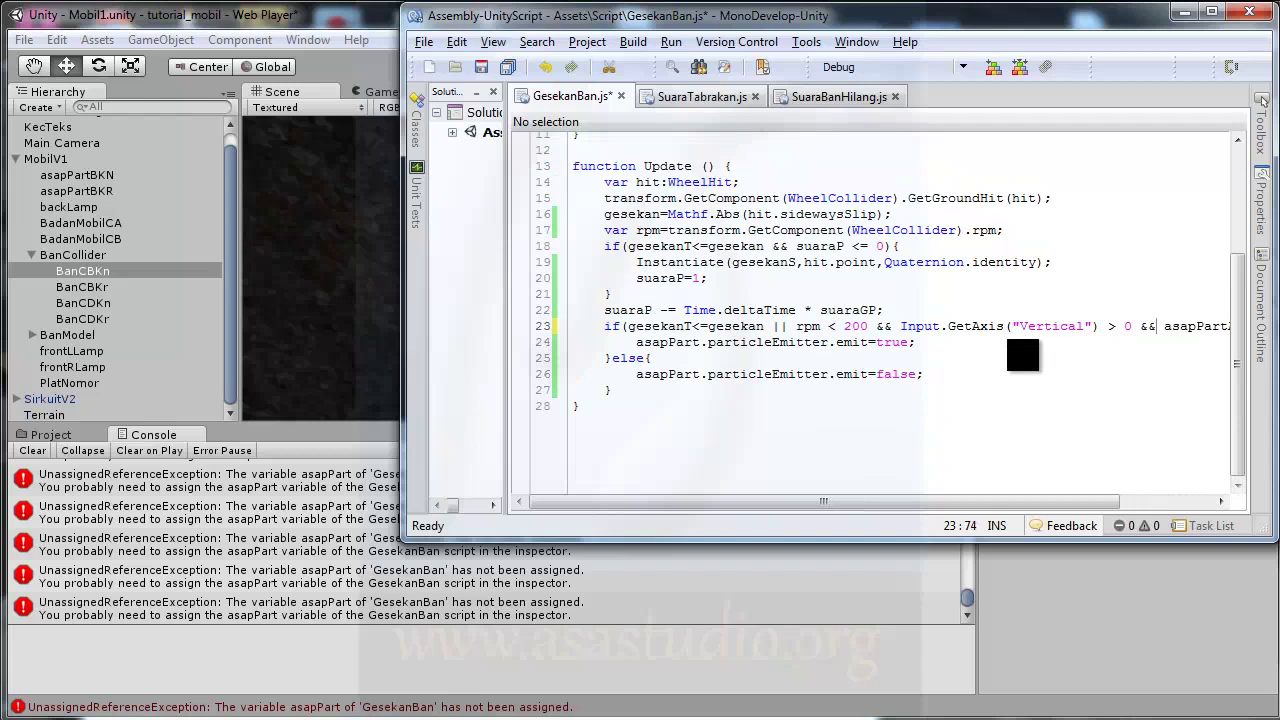
click(508, 66)
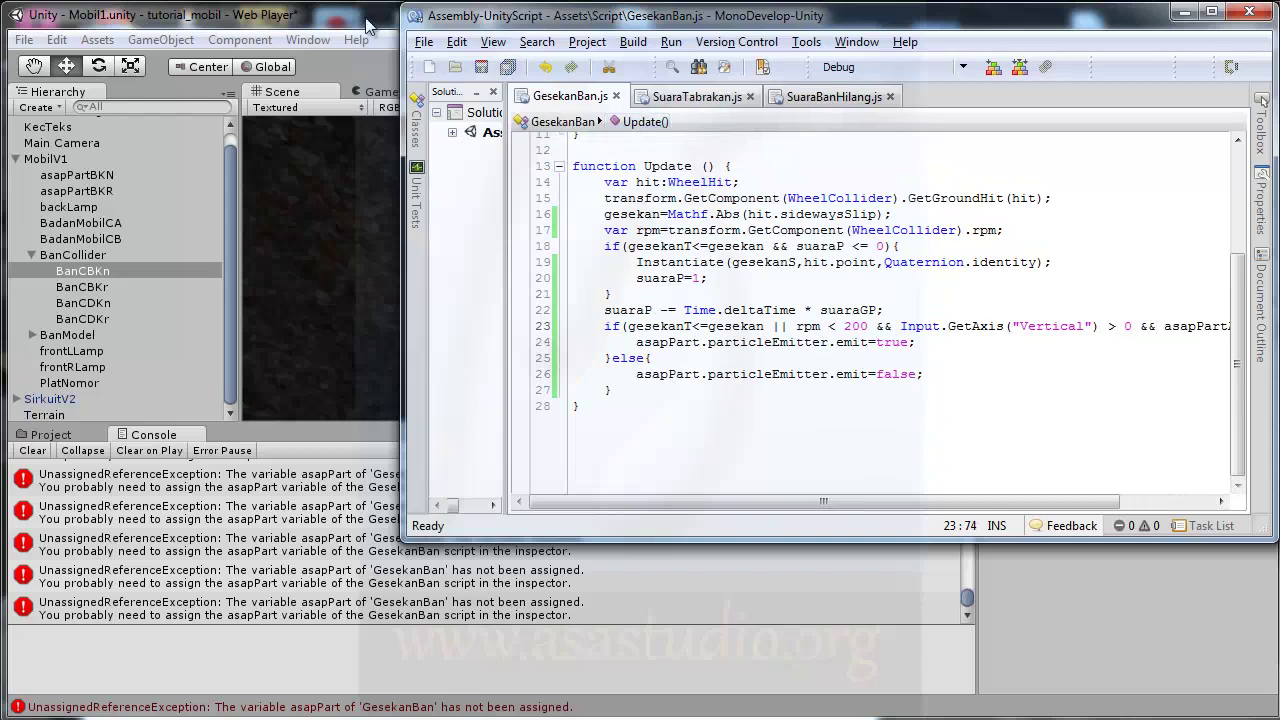
click(368, 24)
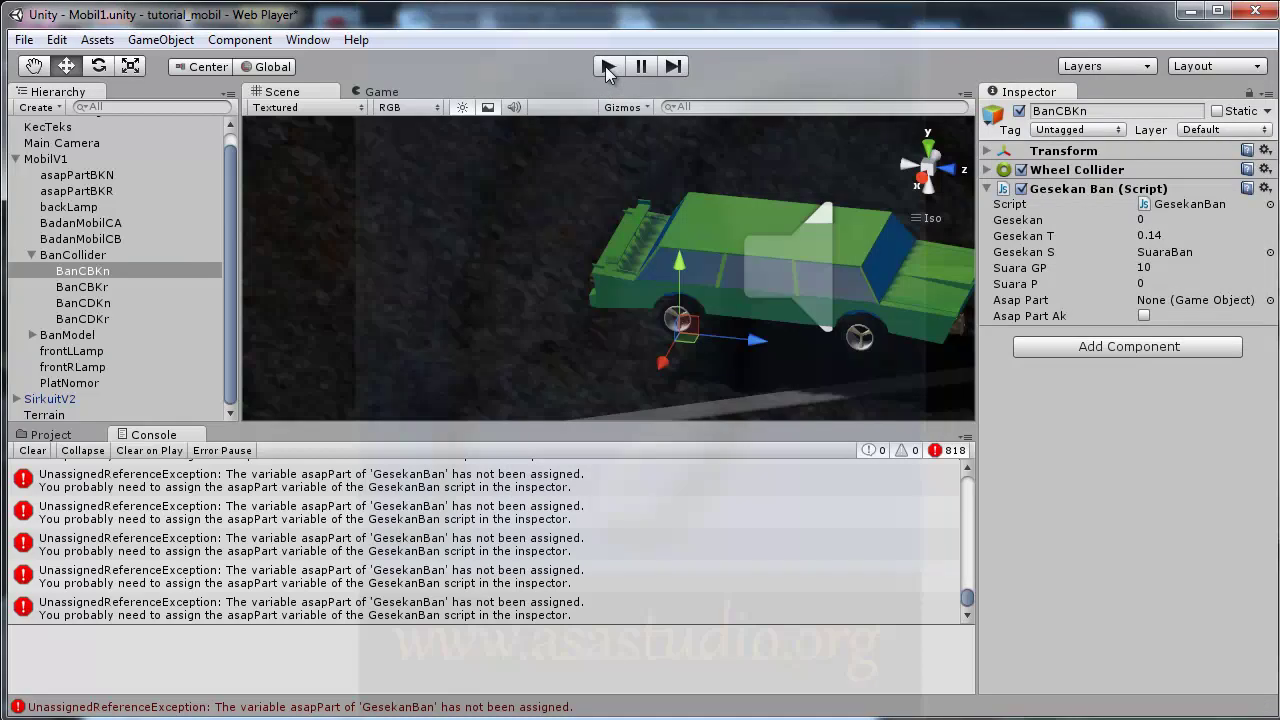
Step: Play the game and accelerate with the up arrow to watch tyre smoke behind the car
click(605, 66)
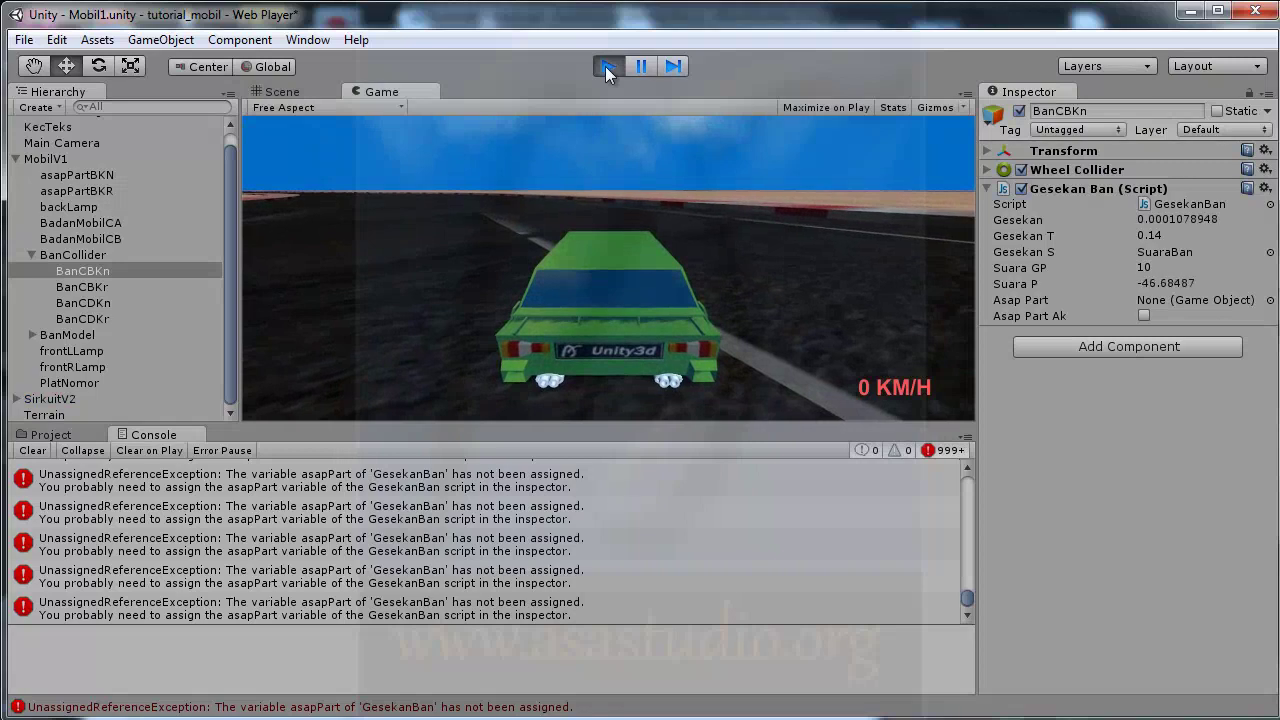
key(Up)
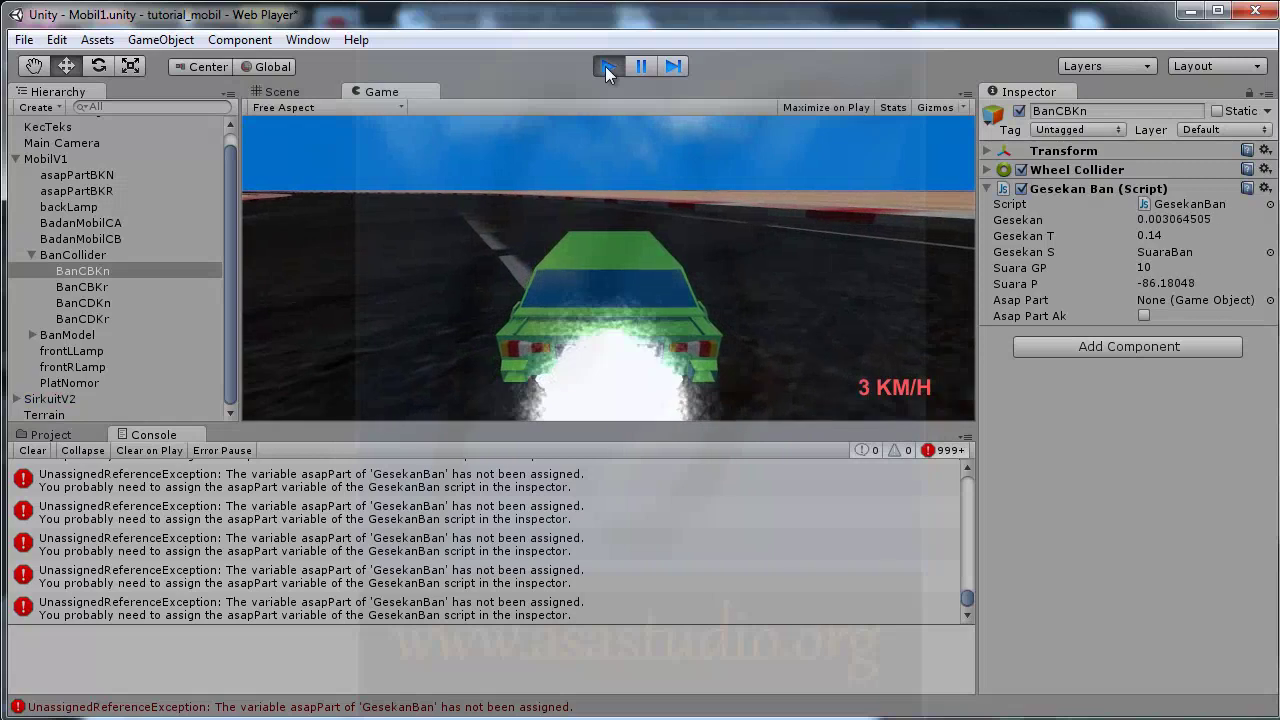
key(Up)
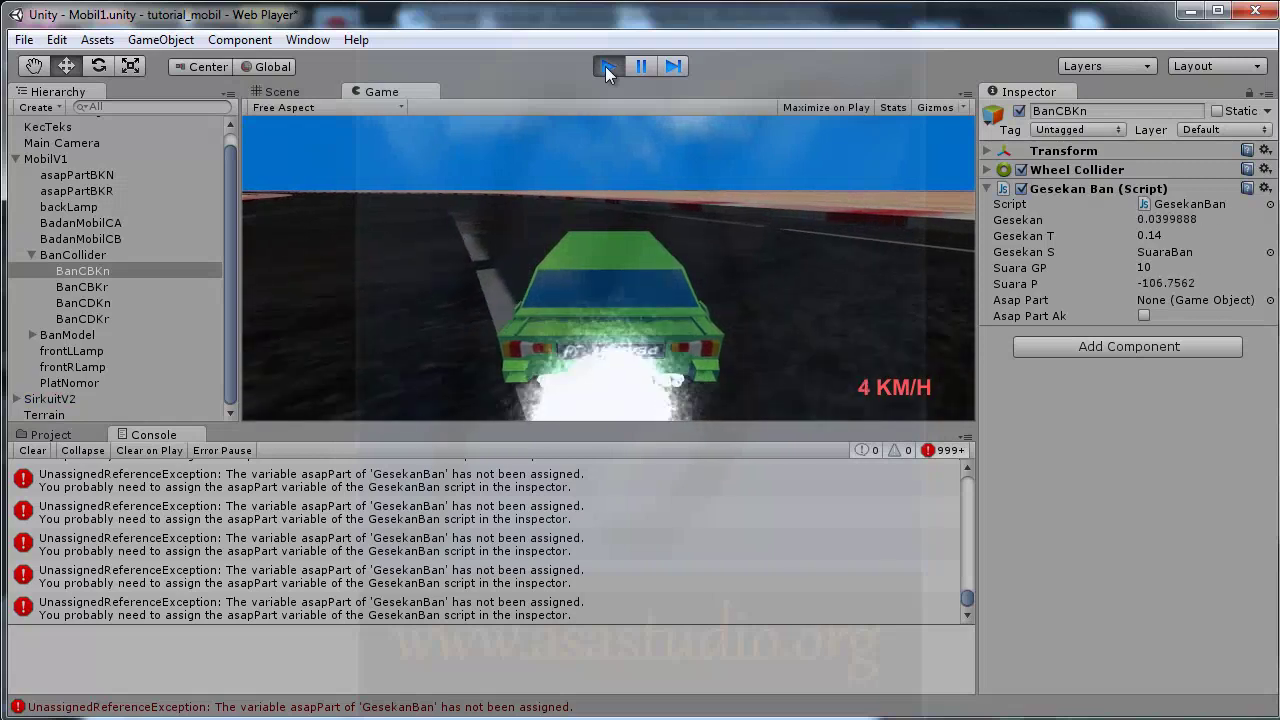
Step: Stop play, copy line 23's rpm and vertical-input checks onto line 18, and save
click(606, 70)
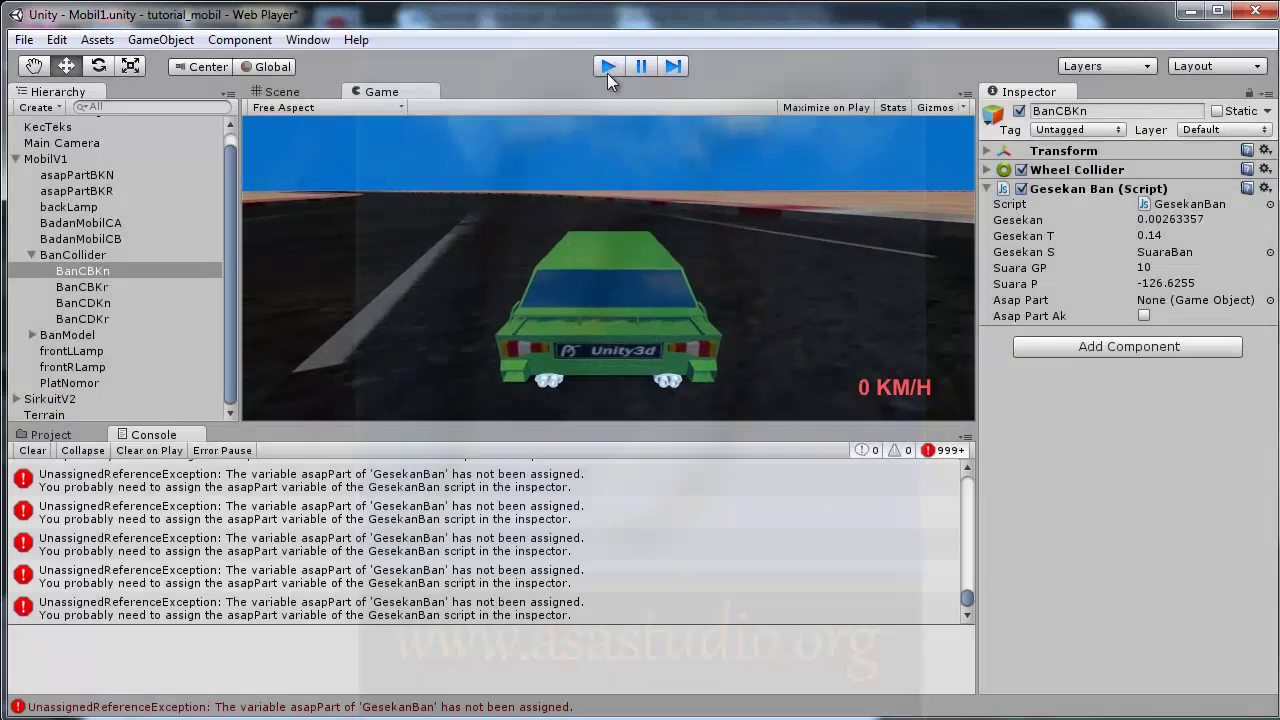
double_click(1188, 204)
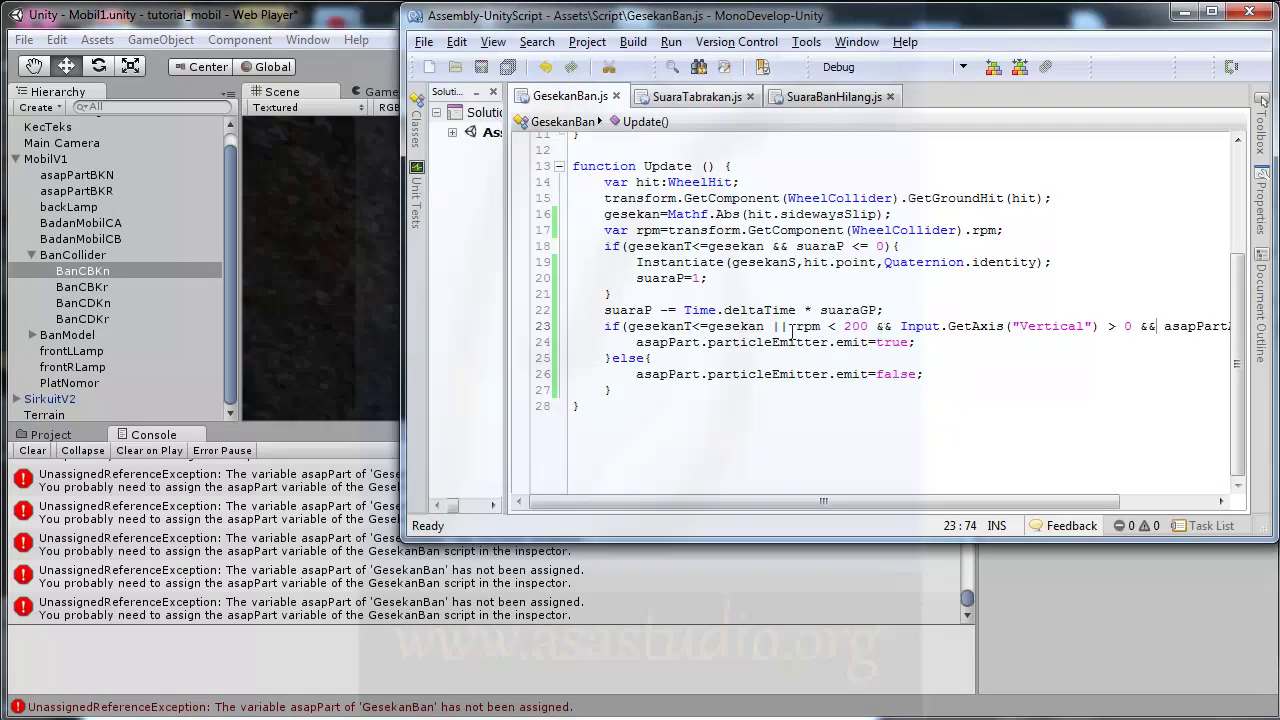
drag(766, 327, 1207, 335)
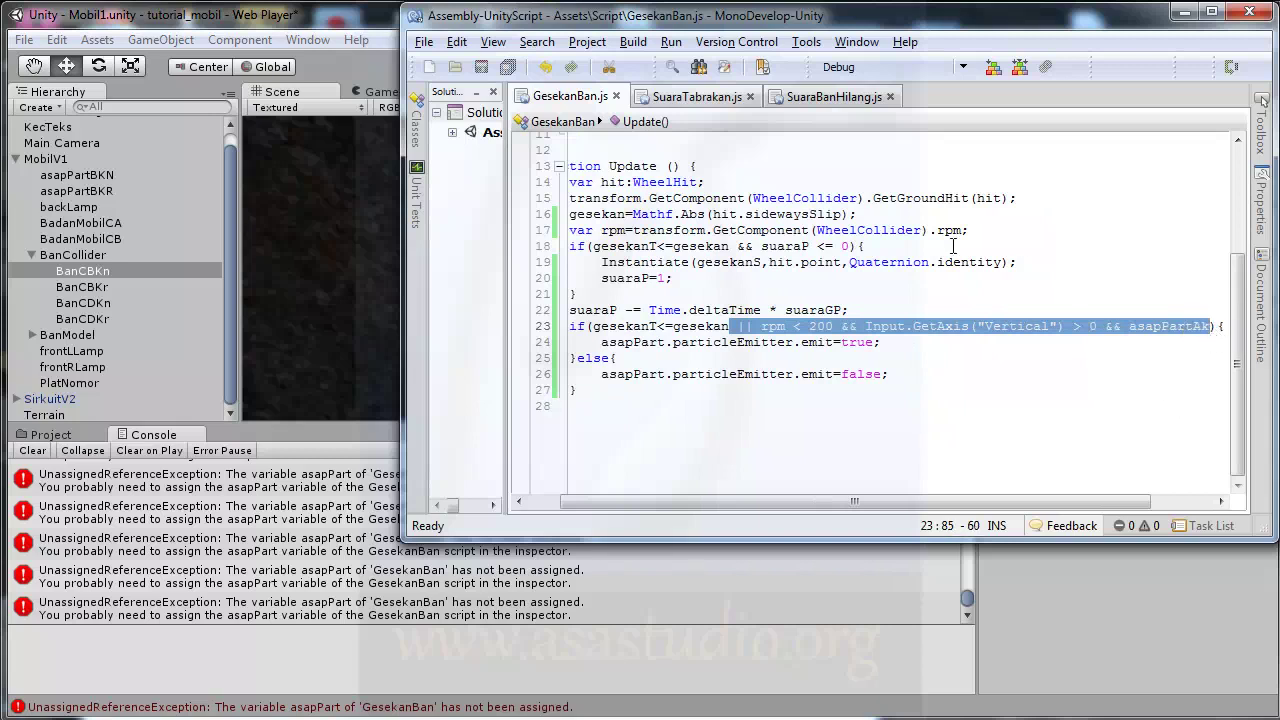
click(846, 246)
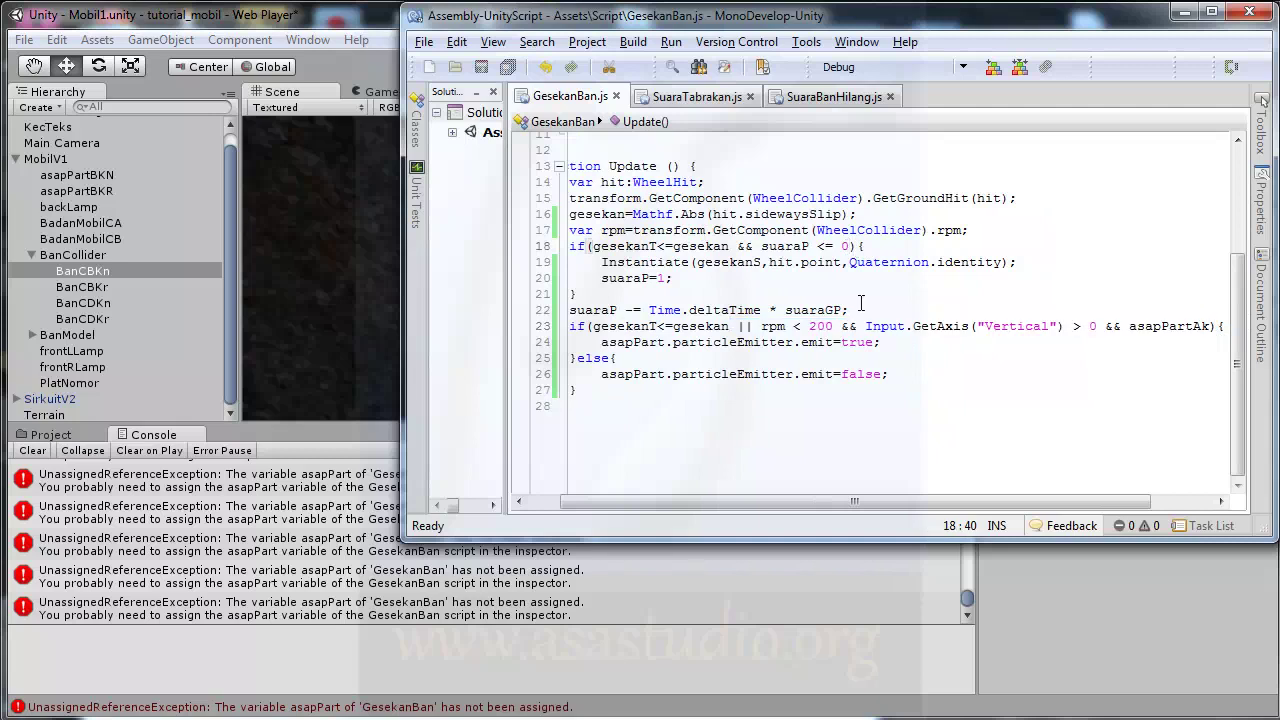
text(|| rpm < 200 && Input.GetAxis("Vertical") > 0 && asapPartAk)
click(482, 68)
Step: Retest in play mode, accelerating to see the smoke fade as speed rises, then stop
click(359, 15)
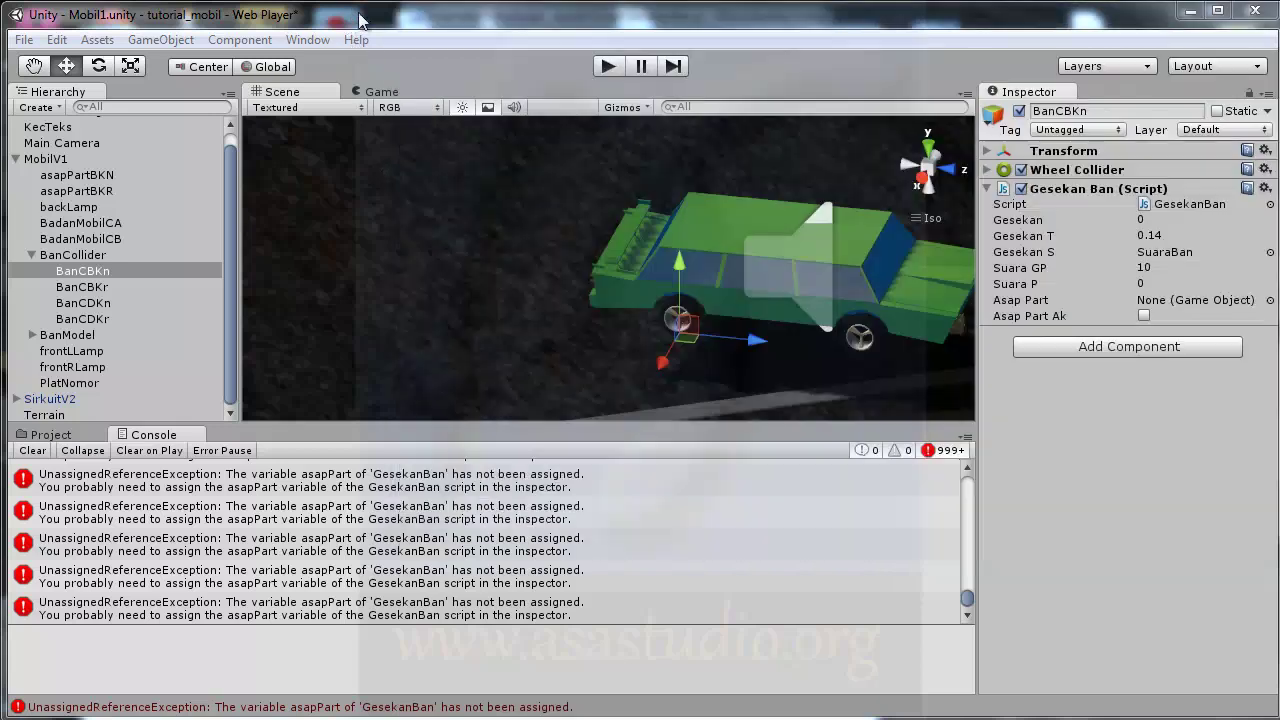
click(608, 66)
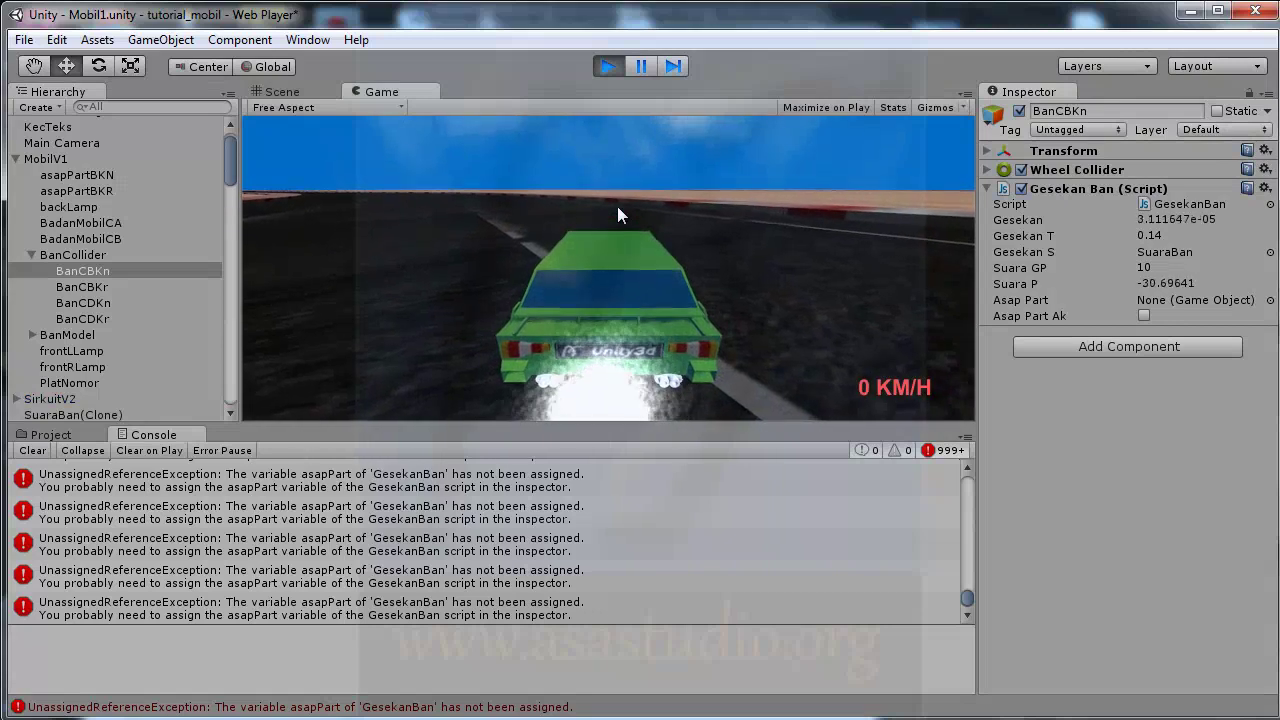
key(Up)
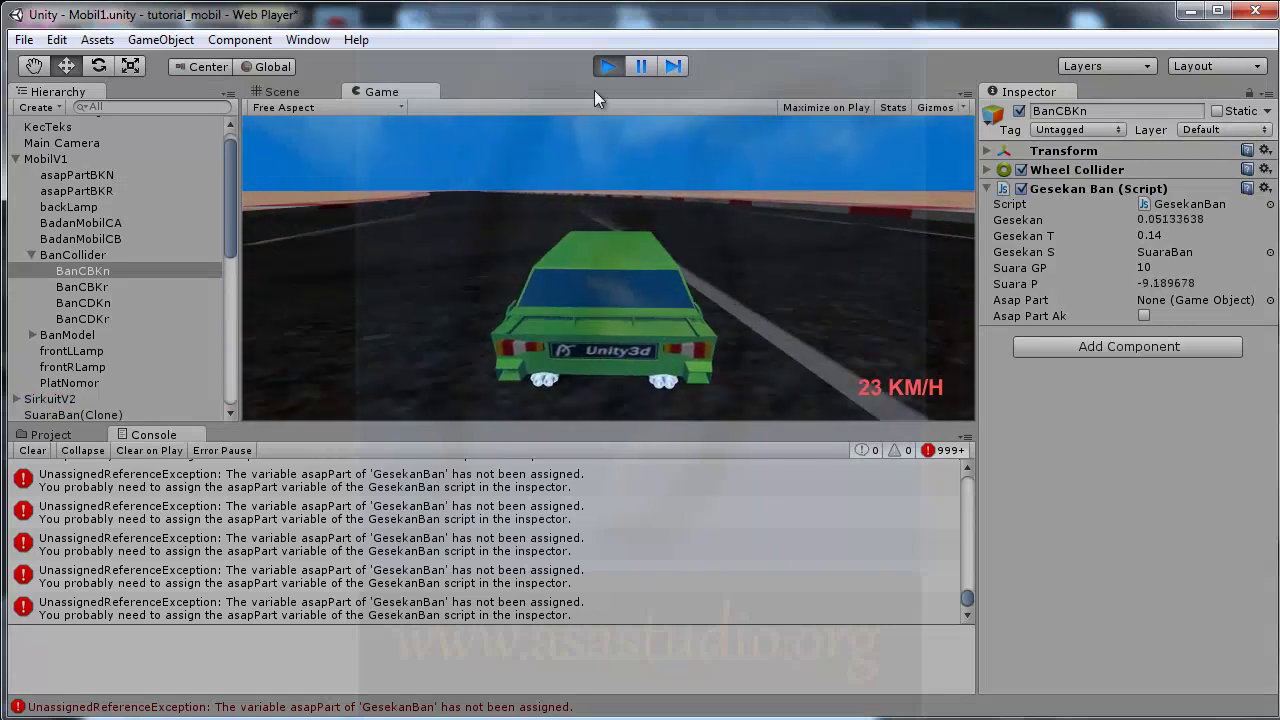
click(604, 67)
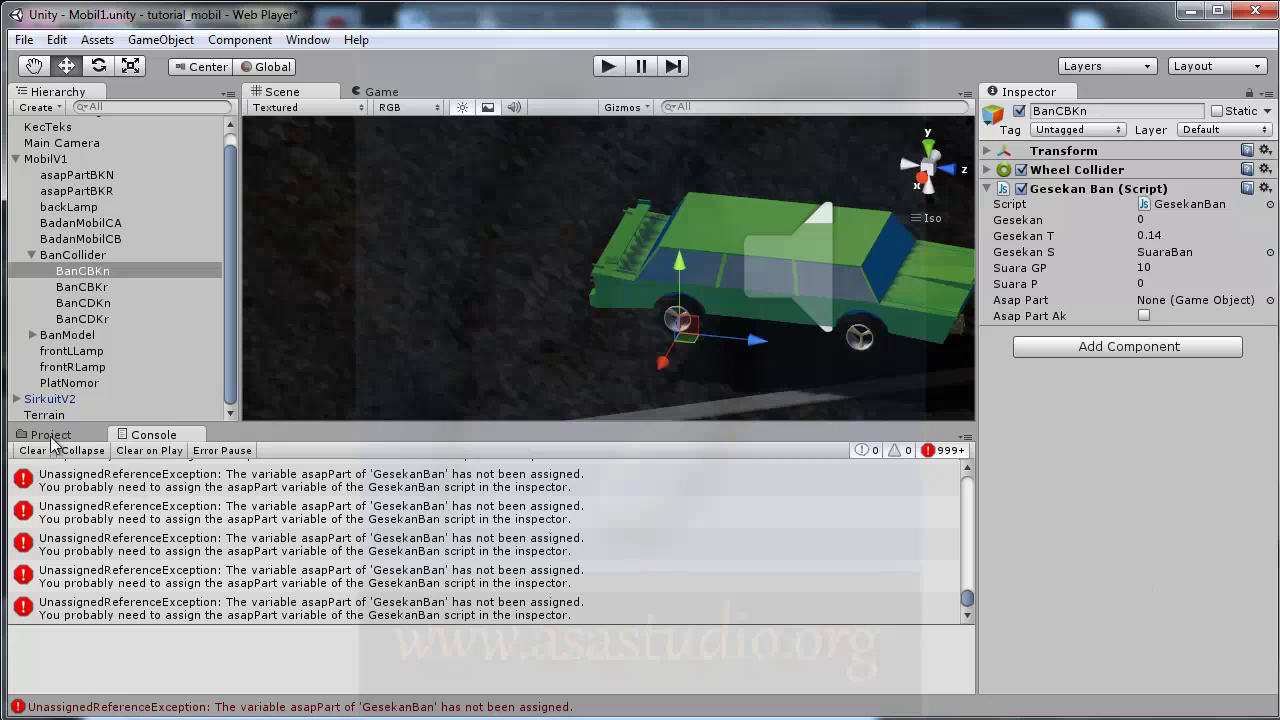
Step: Inspect the asapPart error, then raise MobilV1 high above the road in front view
double_click(213, 492)
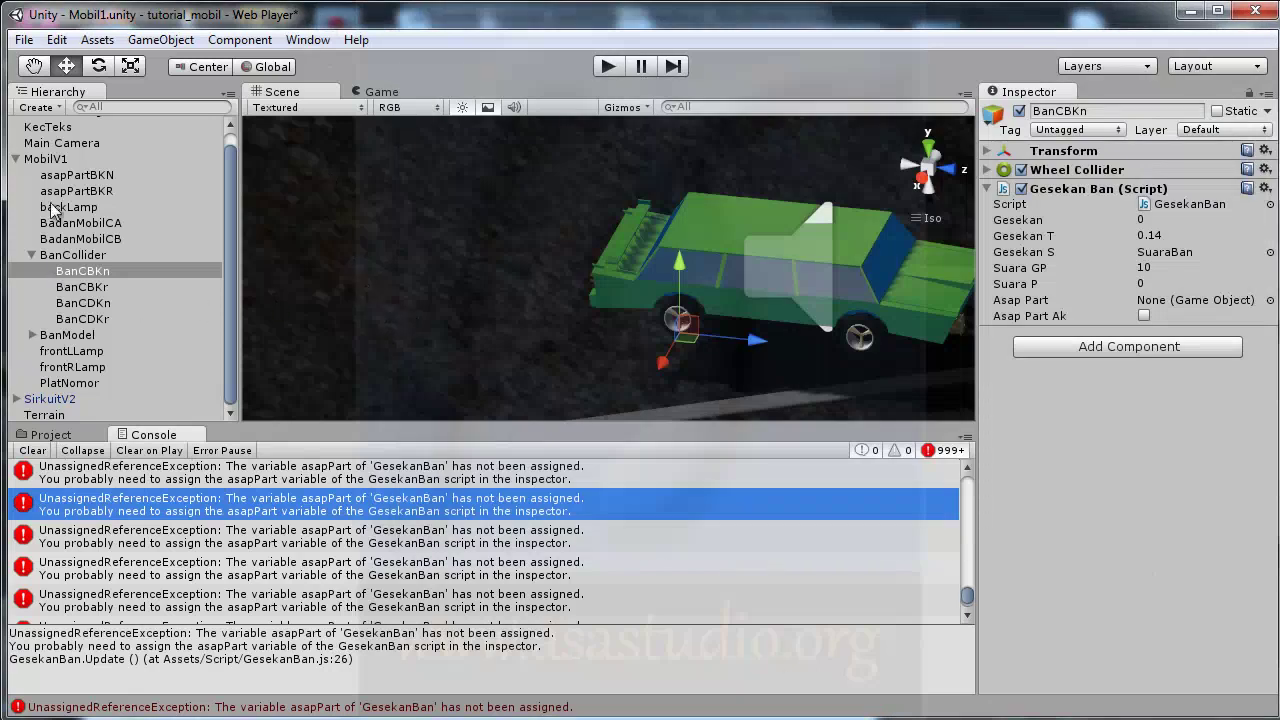
click(48, 159)
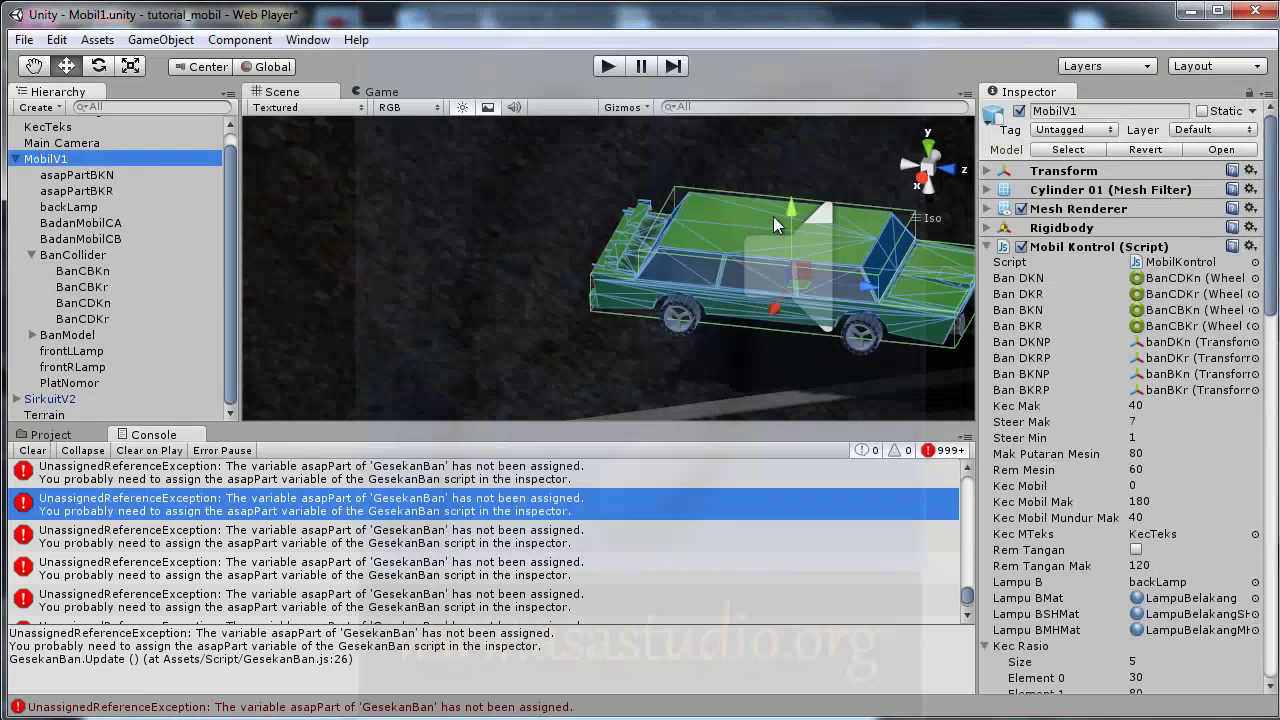
scroll(795, 214, down, 3)
scroll(810, 222, down, 3)
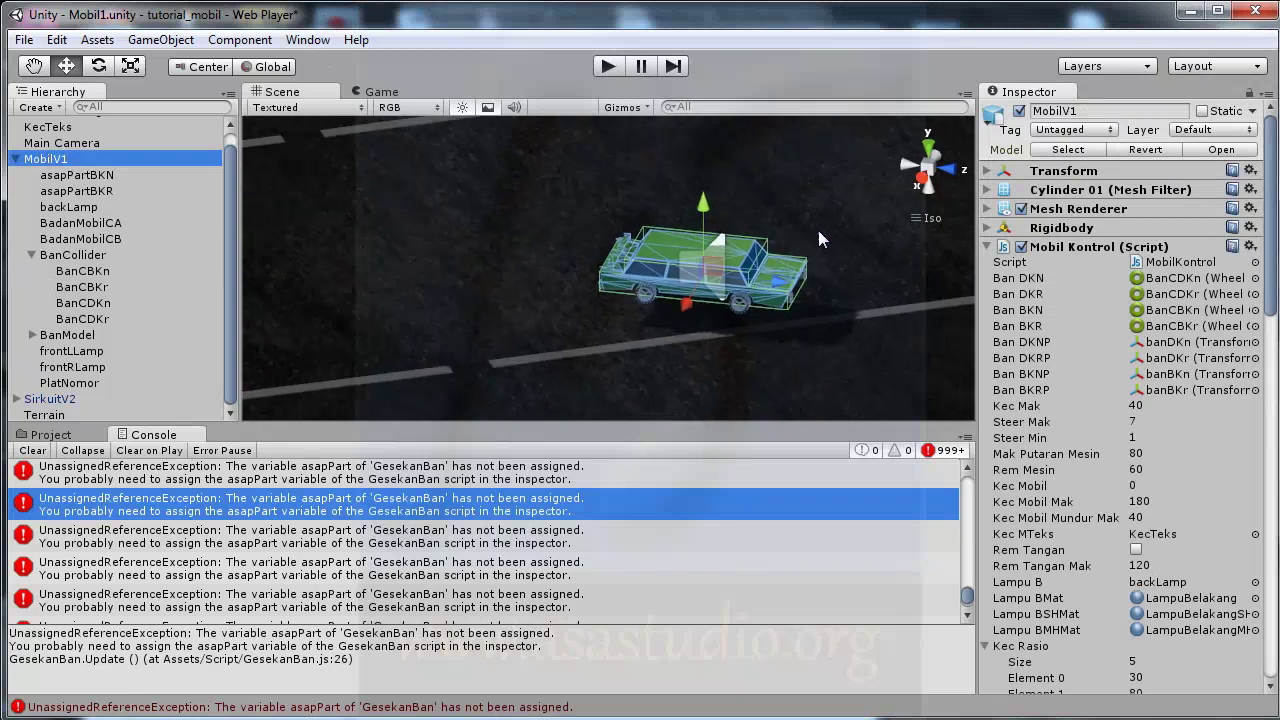
scroll(819, 231, down, 2)
scroll(822, 233, down, 2)
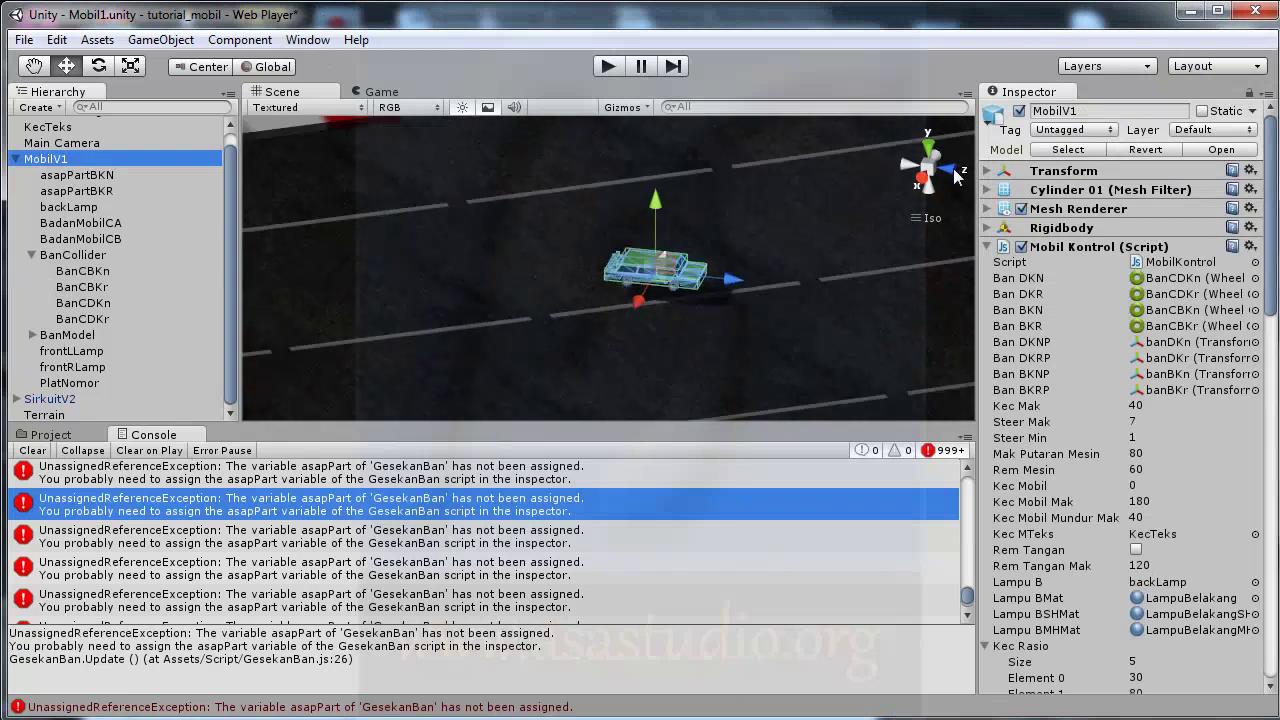
click(946, 170)
drag(608, 200, 606, 62)
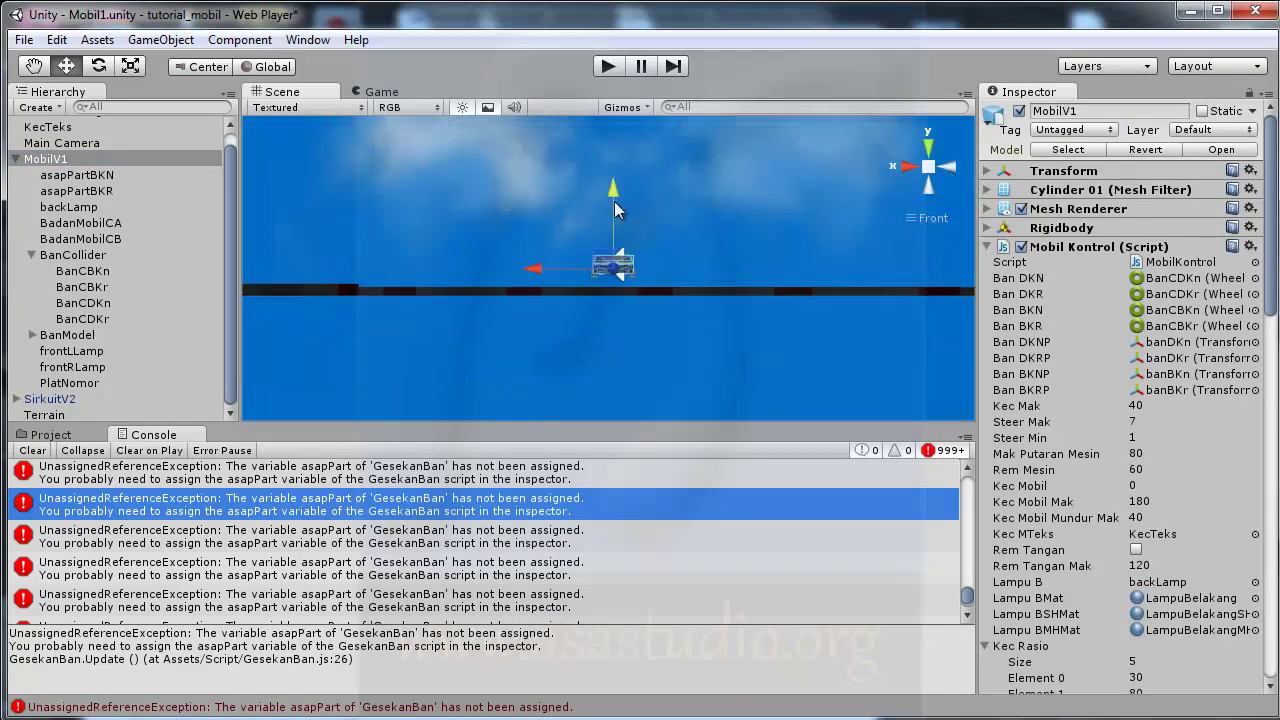
Step: Run and stop two play tests with the car raised above the road
click(608, 66)
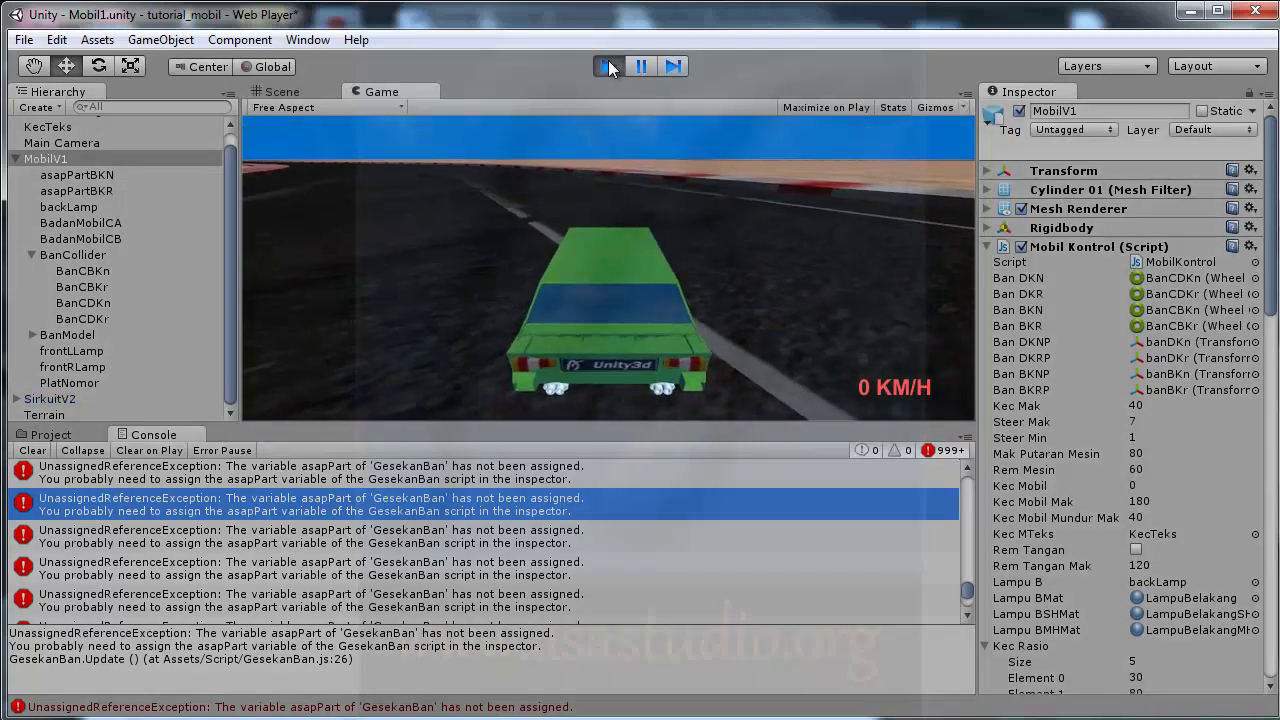
click(609, 66)
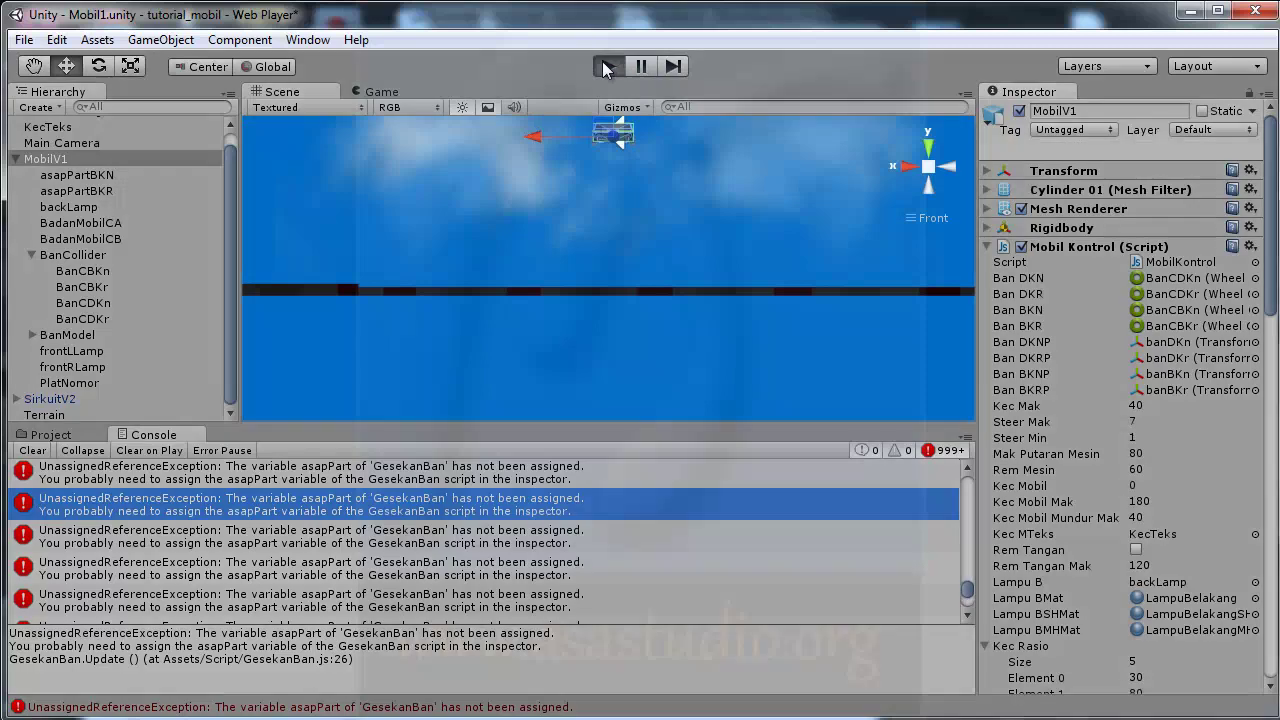
click(607, 73)
click(604, 71)
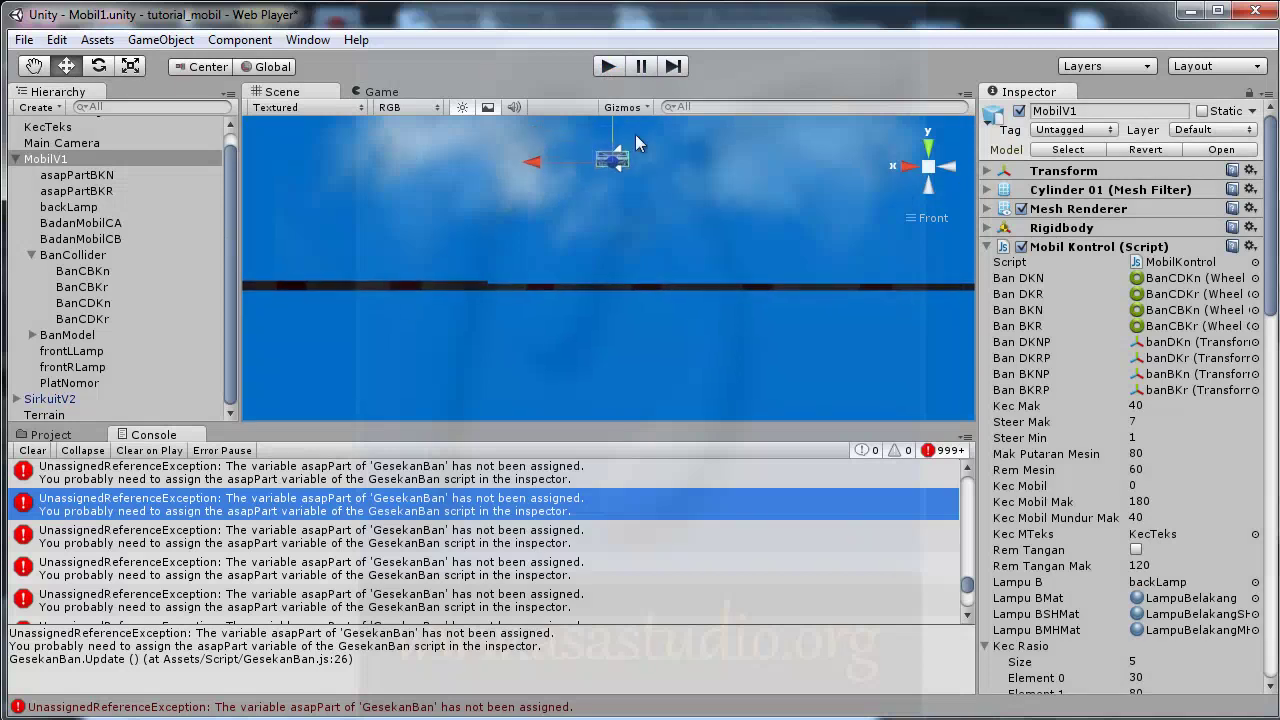
Step: Lower the car back onto the road, run another play test, and scroll up to Update
drag(614, 135, 616, 252)
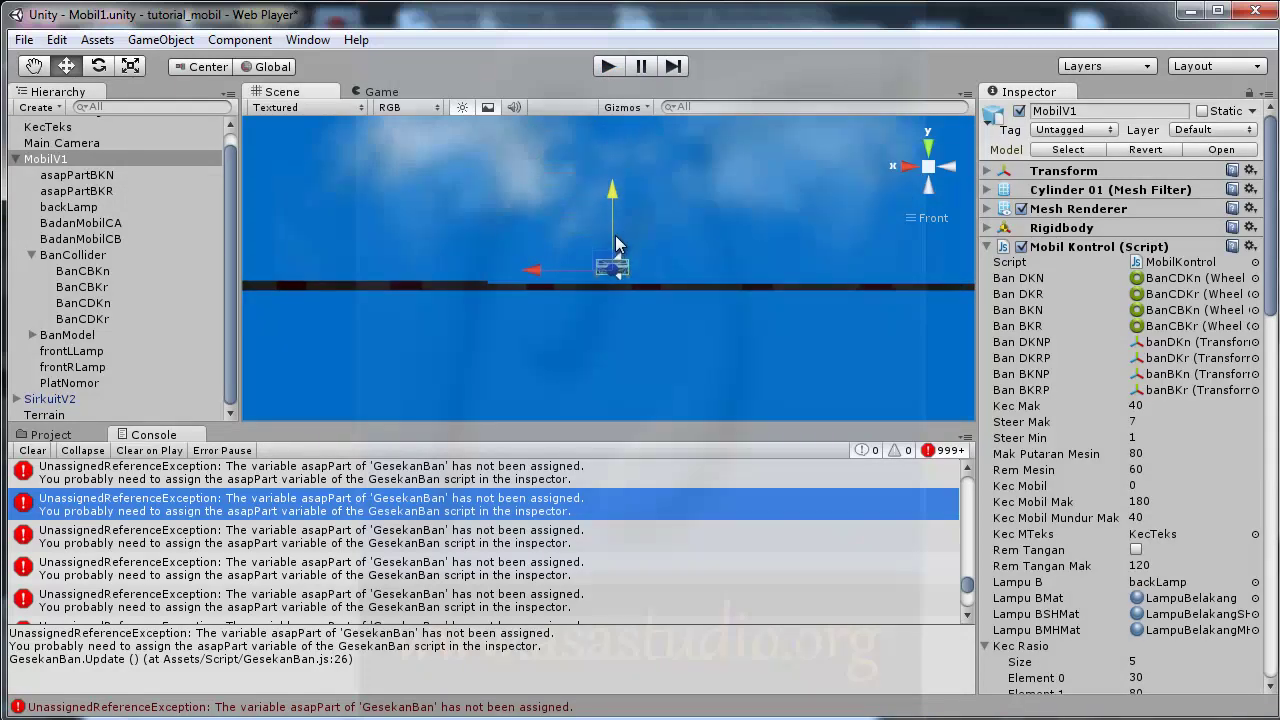
click(606, 66)
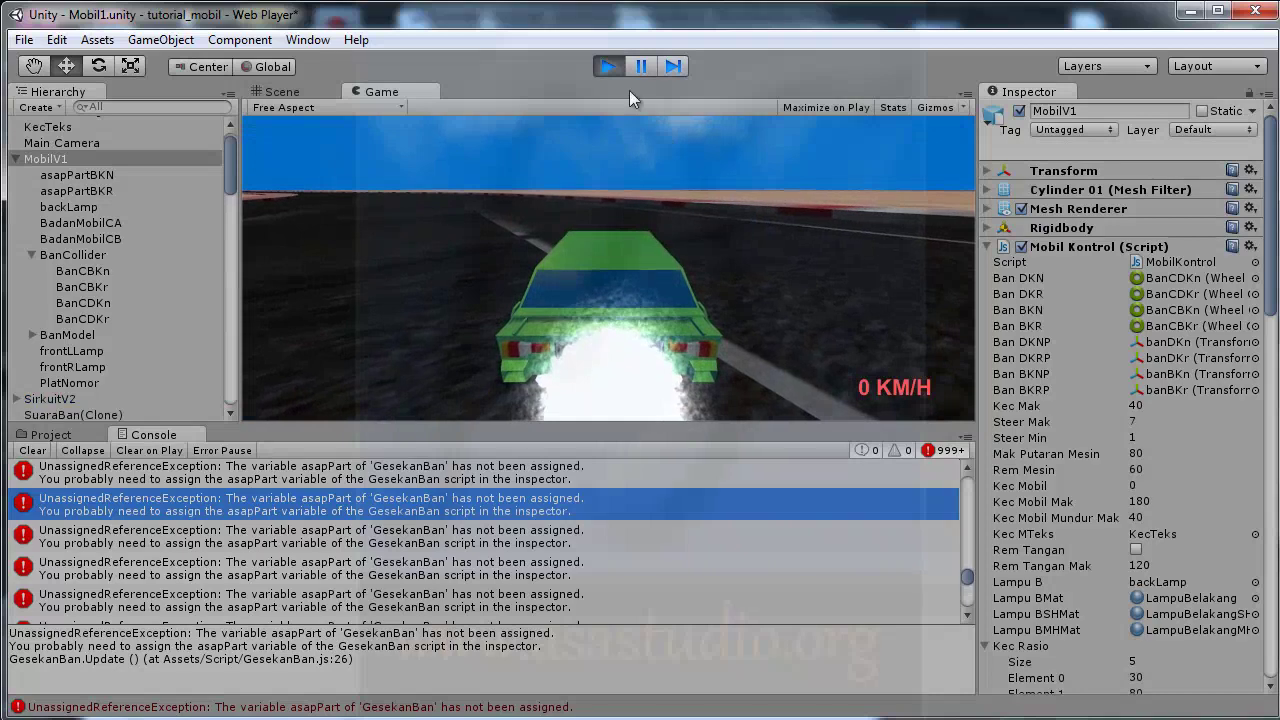
click(603, 66)
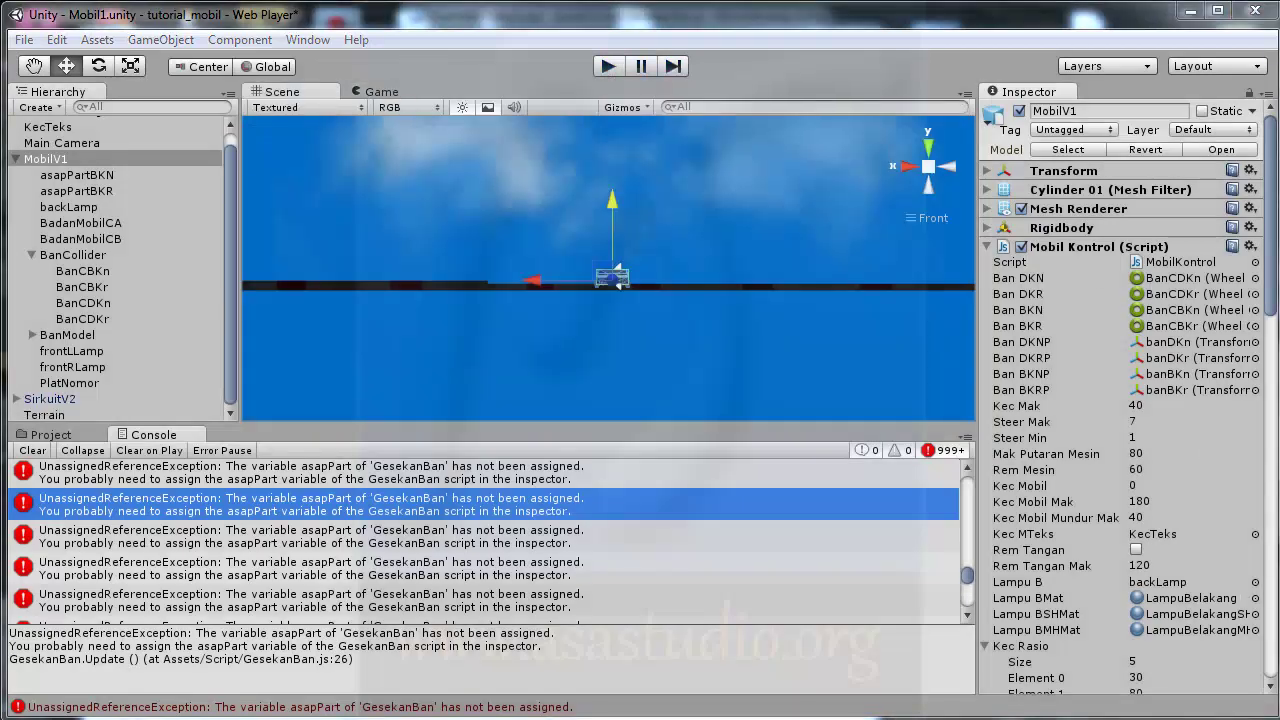
scroll(789, 280, up, 2)
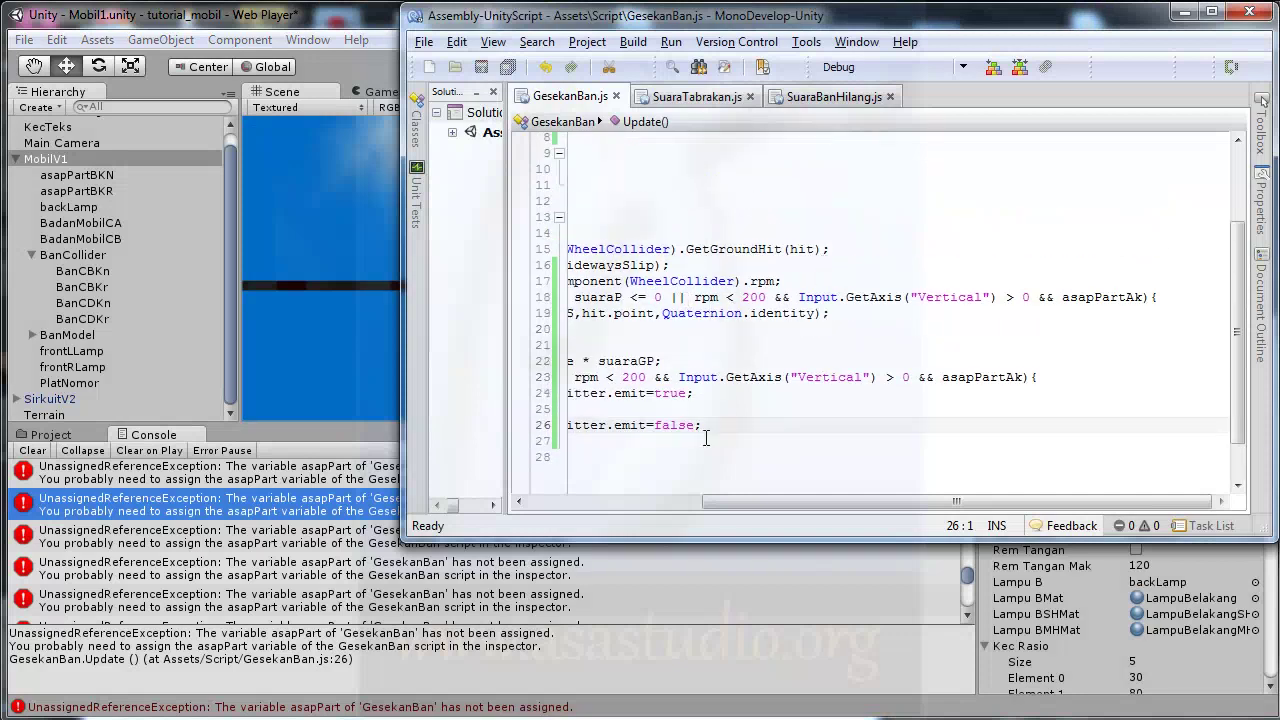
Step: Extend line 18's condition with '&& suaraP <= 0' and '&& hit.collider'
drag(749, 499, 669, 500)
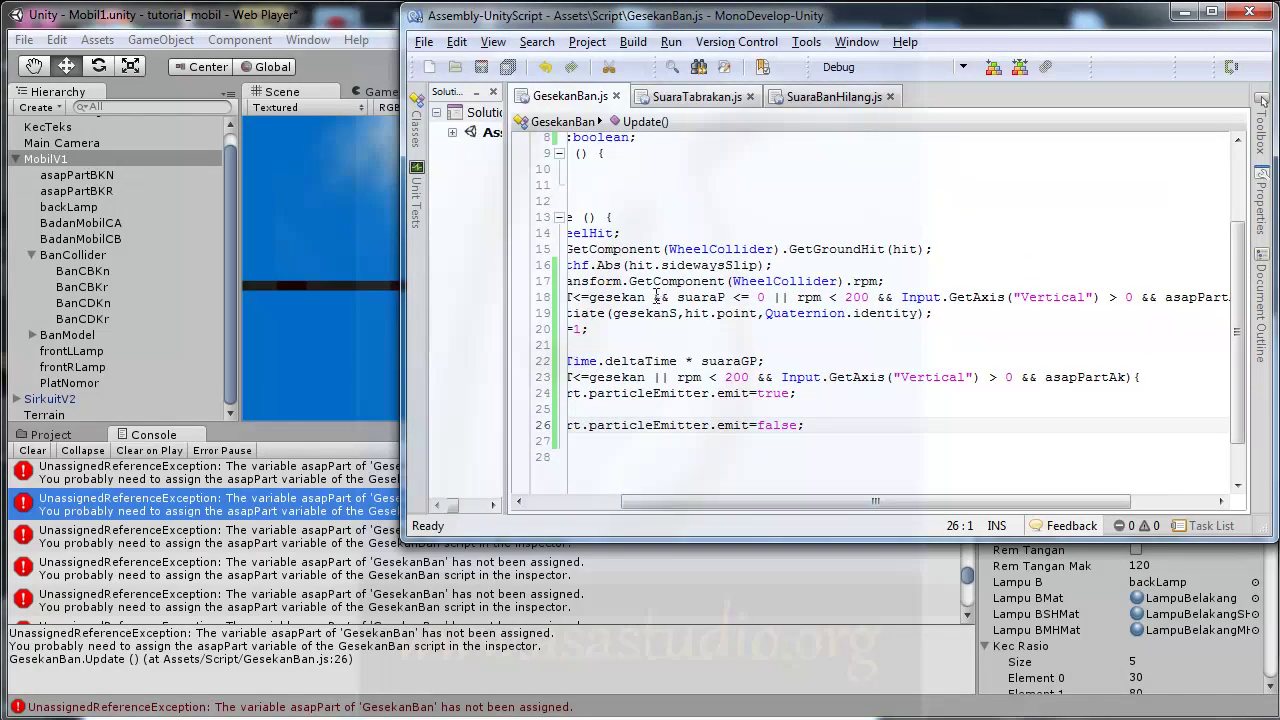
drag(647, 297, 767, 297)
key(ctrl+c)
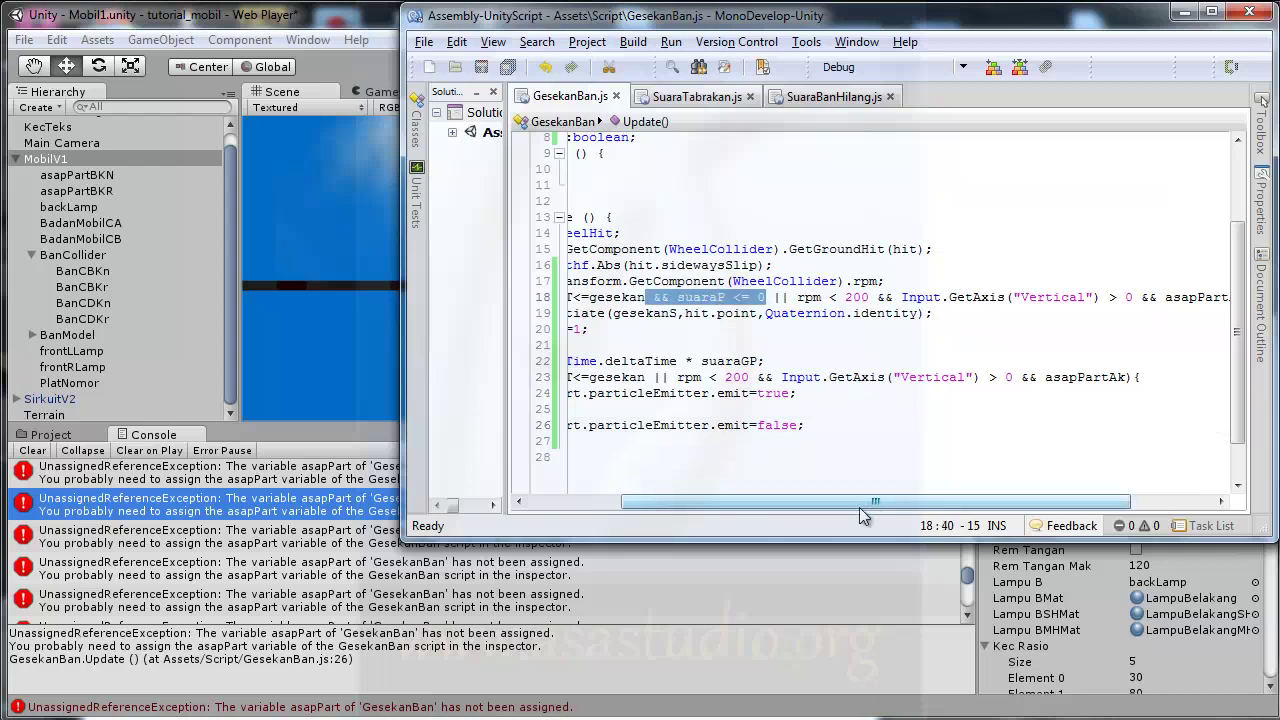
drag(873, 501, 1045, 505)
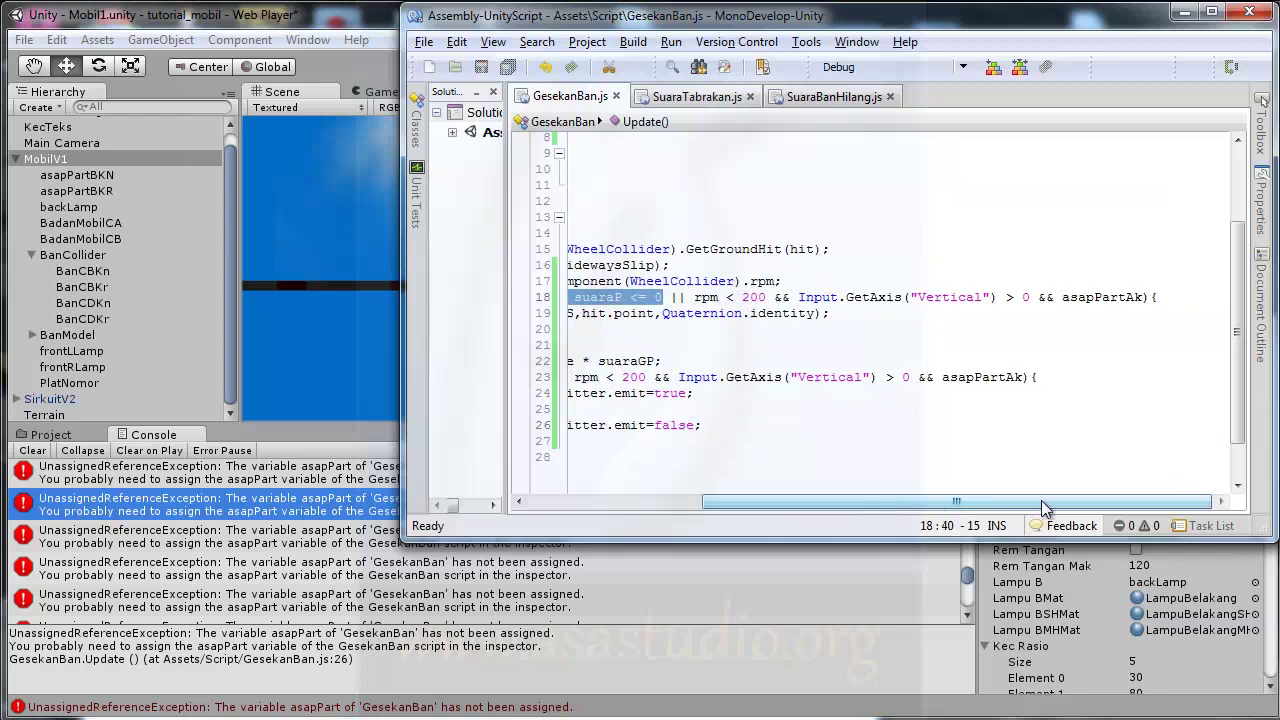
click(1032, 300)
key(ctrl+v)
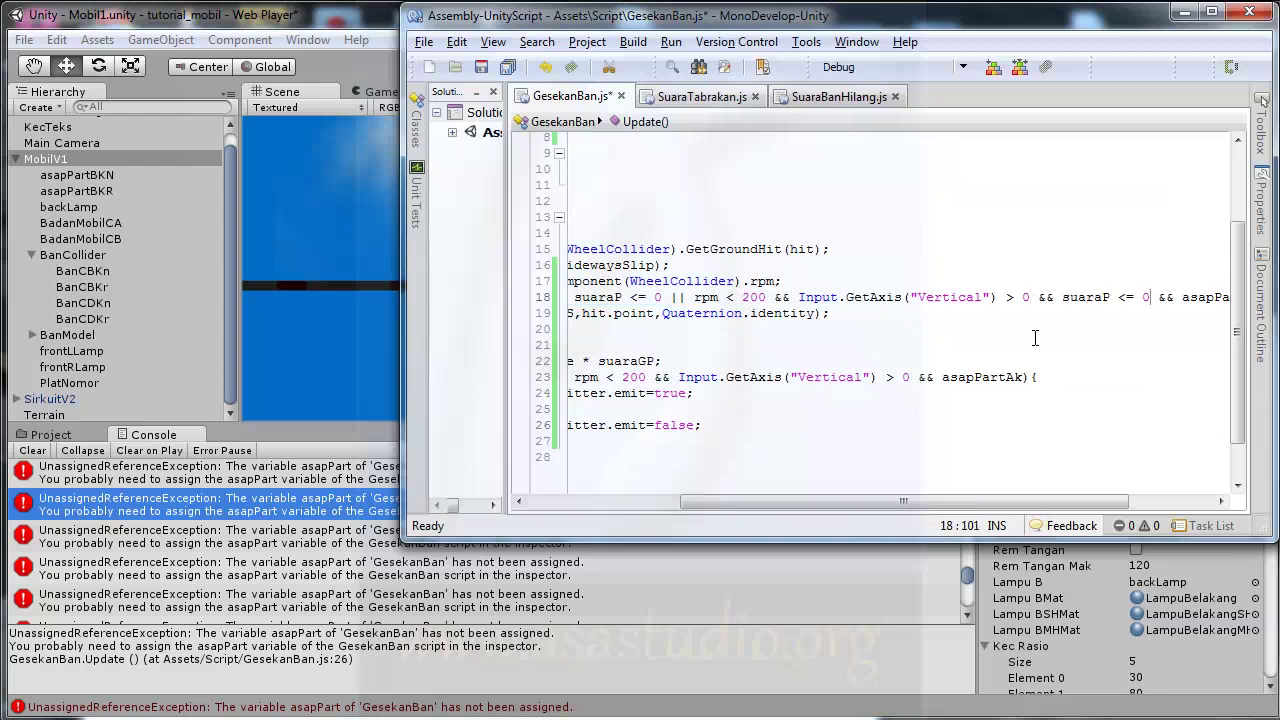
drag(992, 502, 1075, 502)
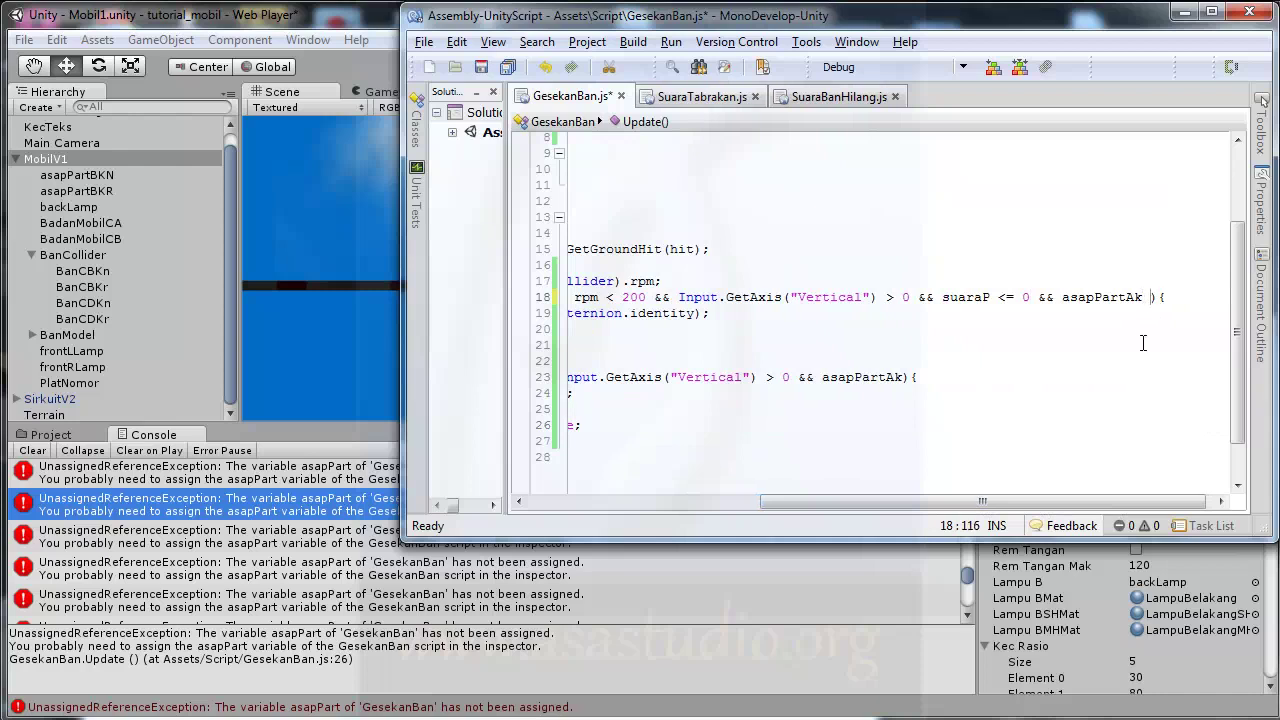
text(&& )
text(hit)
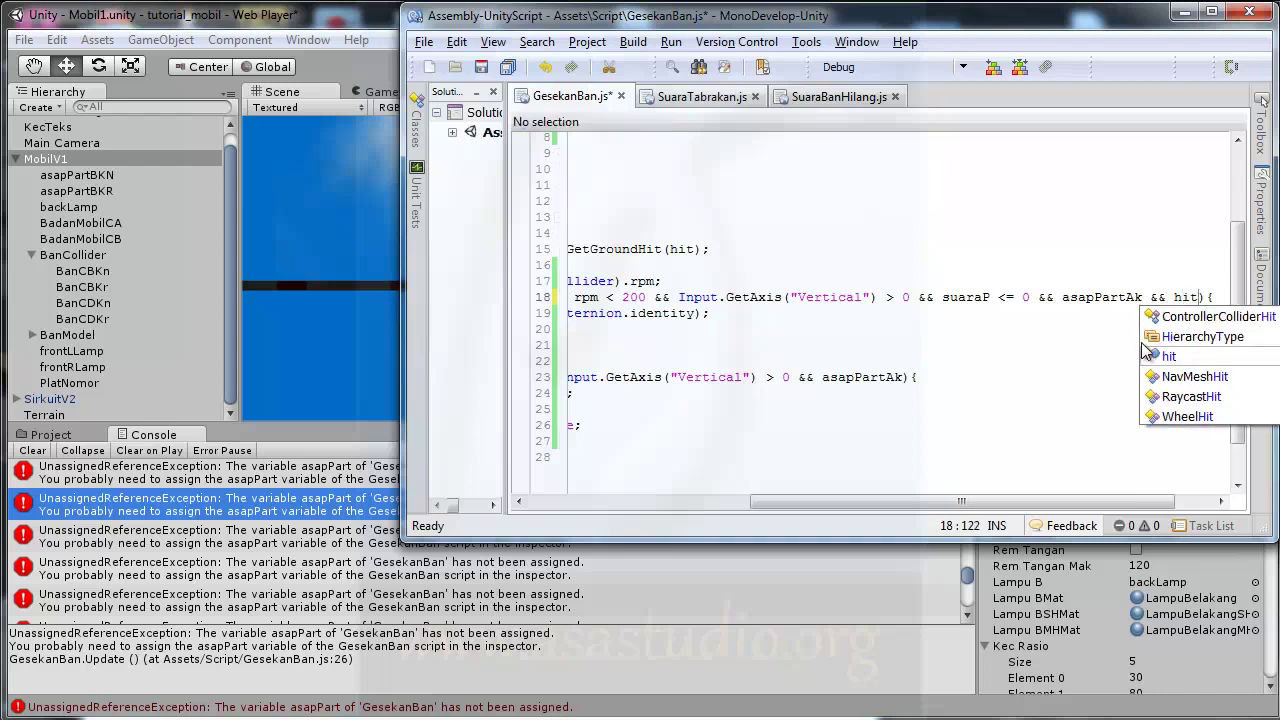
text(.)
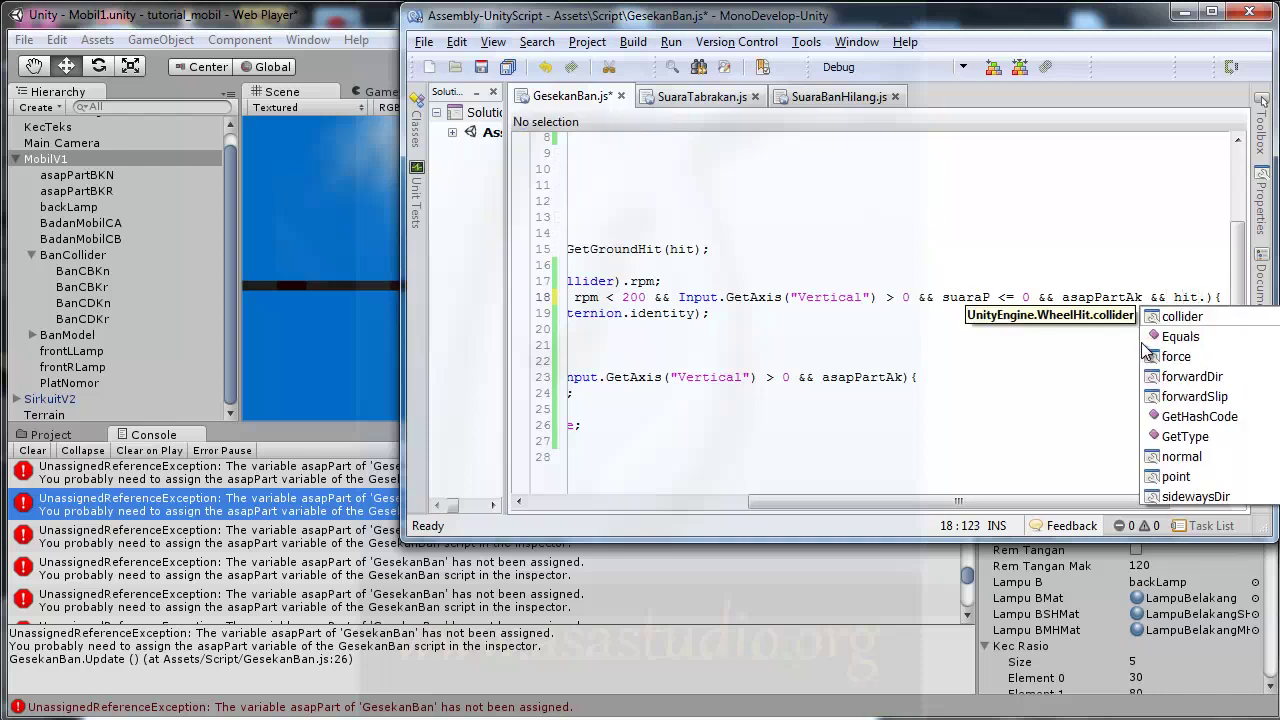
text(c)
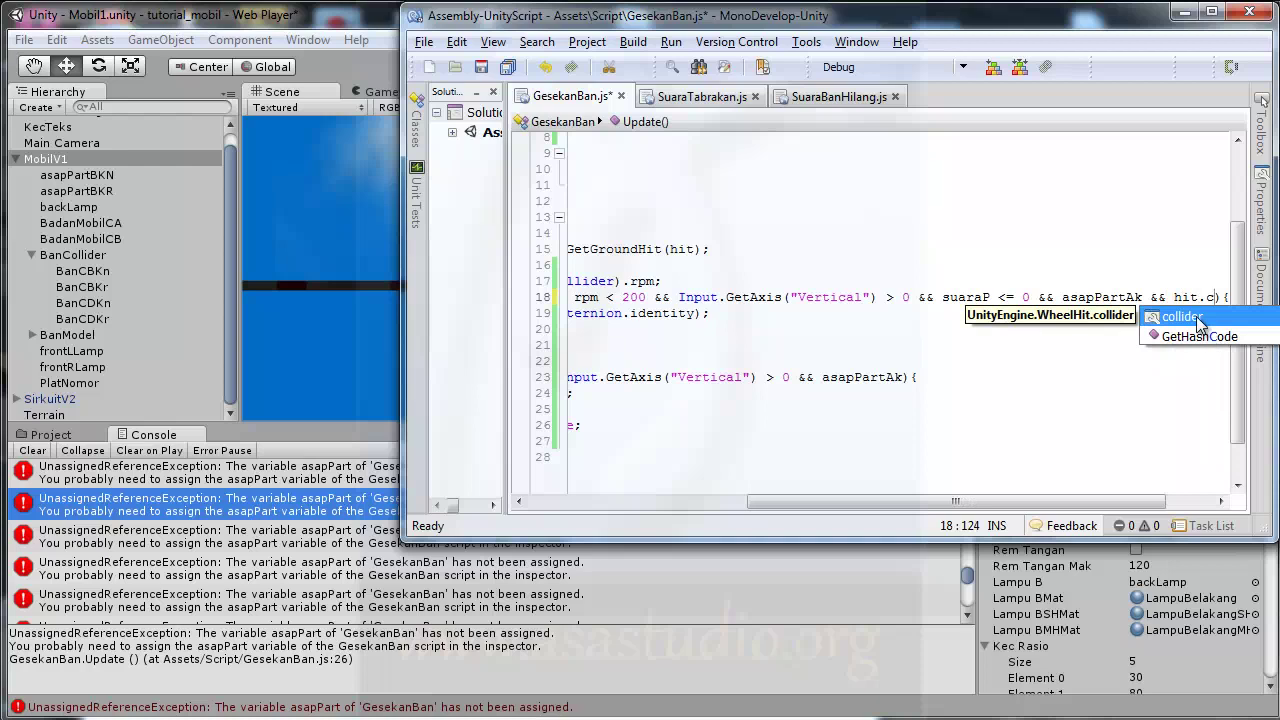
double_click(1196, 316)
Step: Save GesekanBan.js and start a play test in Unity
click(481, 66)
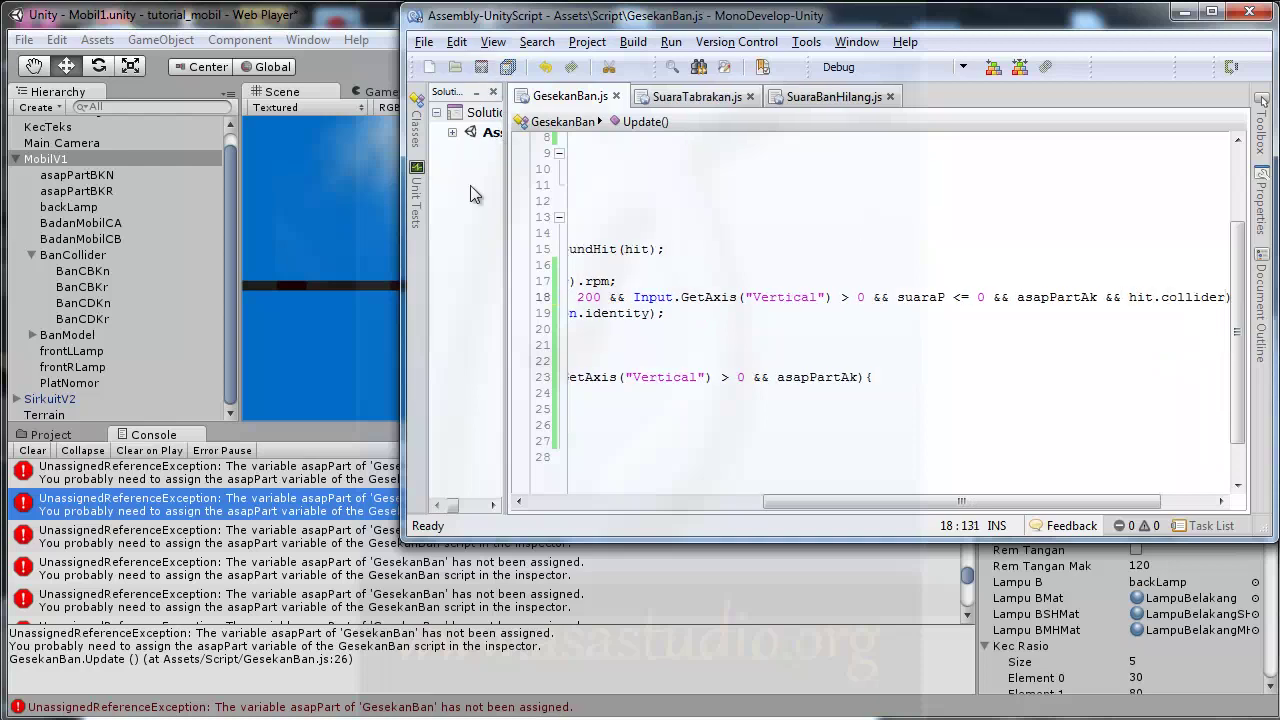
click(390, 40)
click(607, 66)
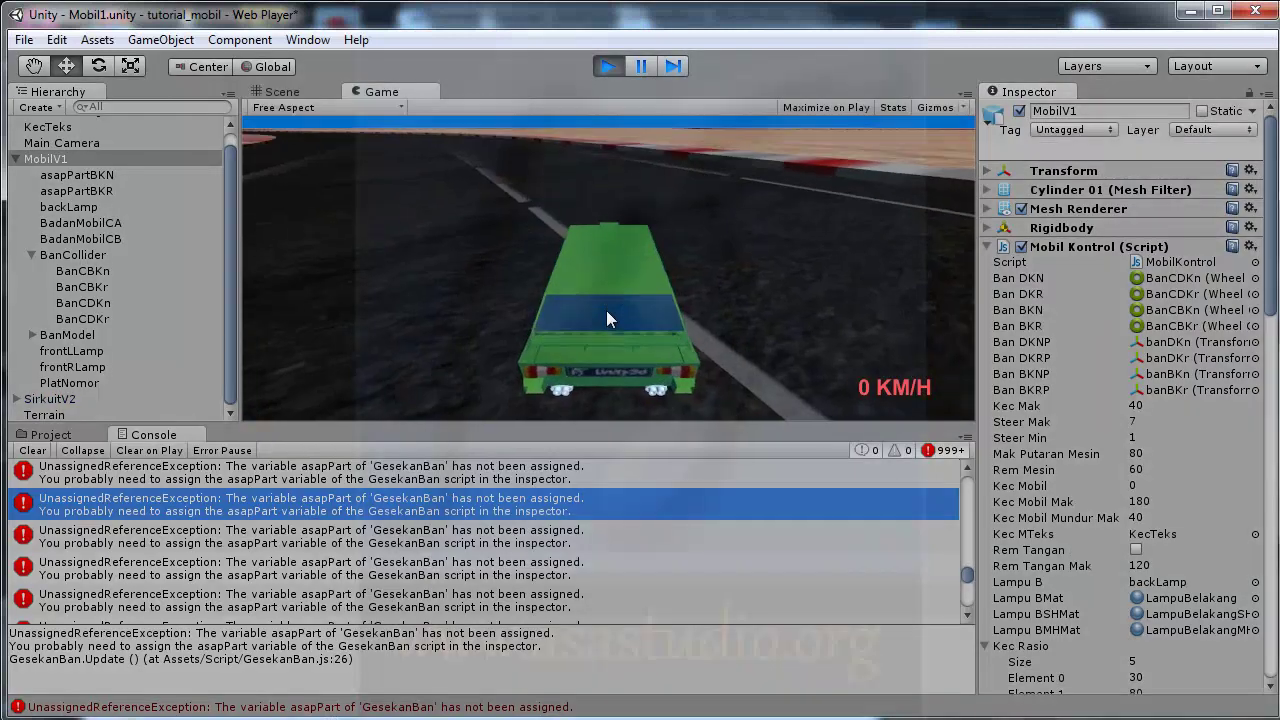
Step: Test-drive the car up to 39 KM/H, turn left, brake and reverse, then stop play mode
key(Up)
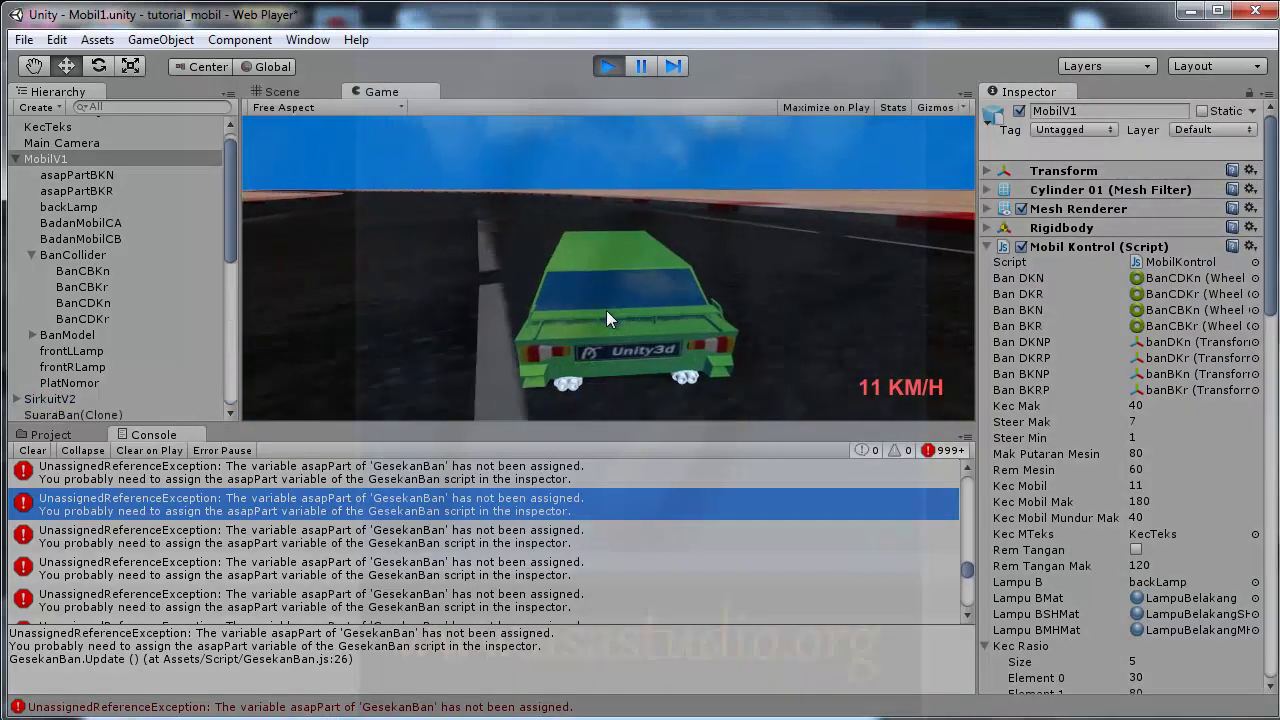
key(Up)
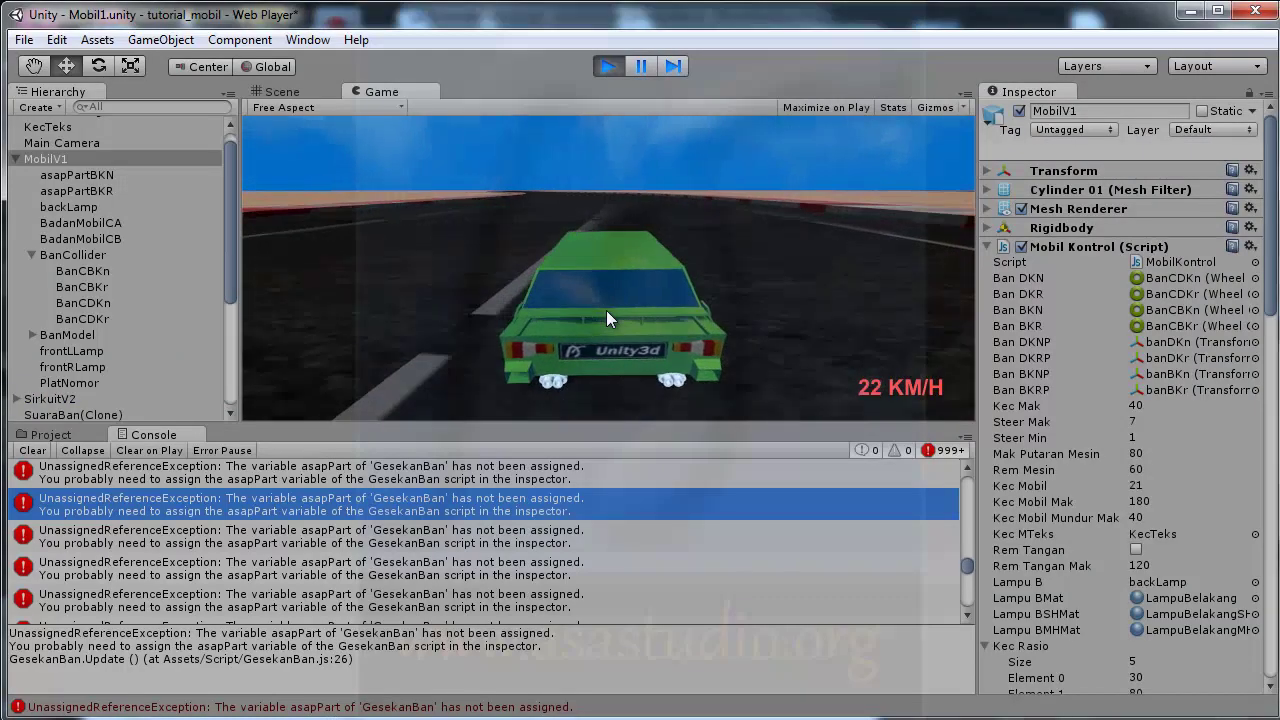
key(Up)
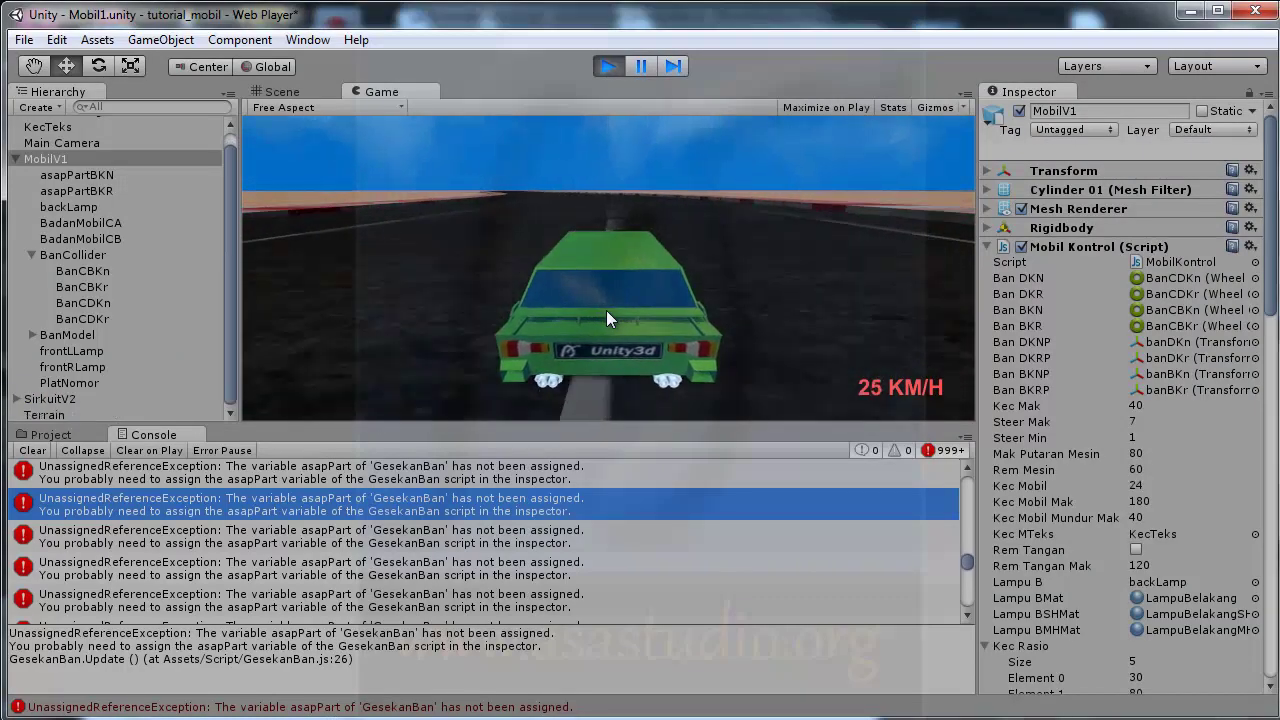
key(Left)
key(Down)
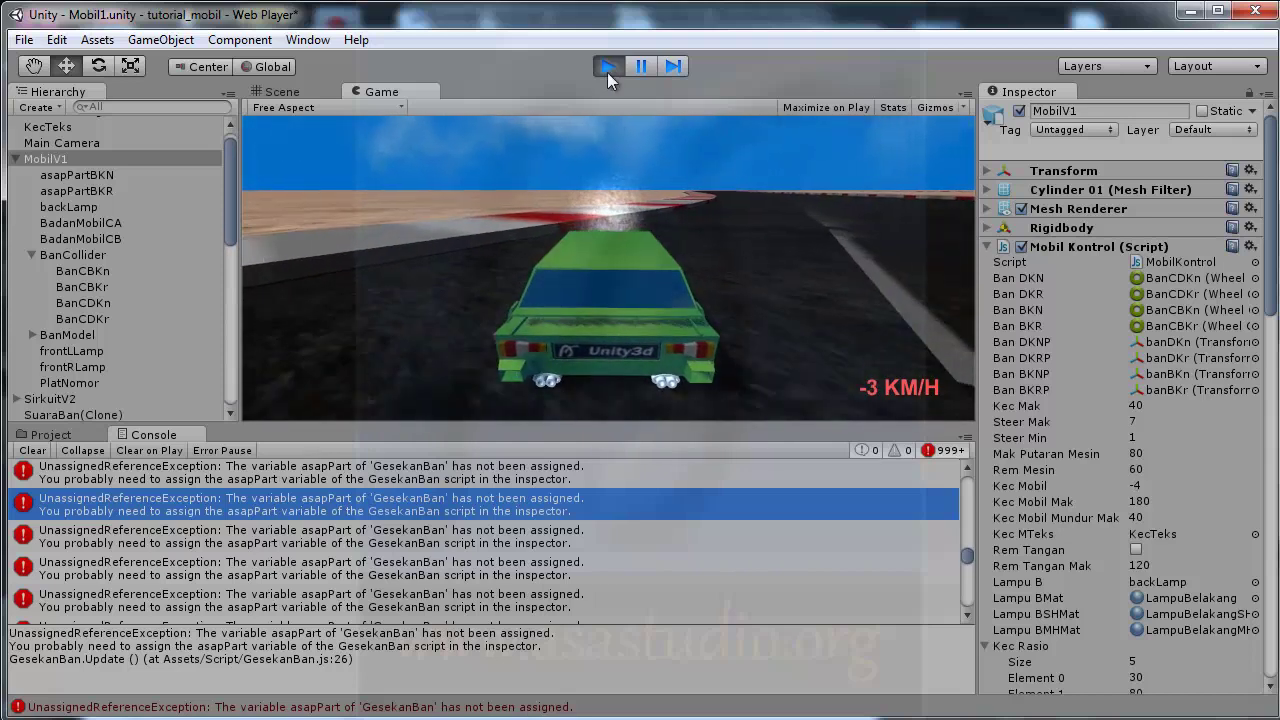
click(607, 70)
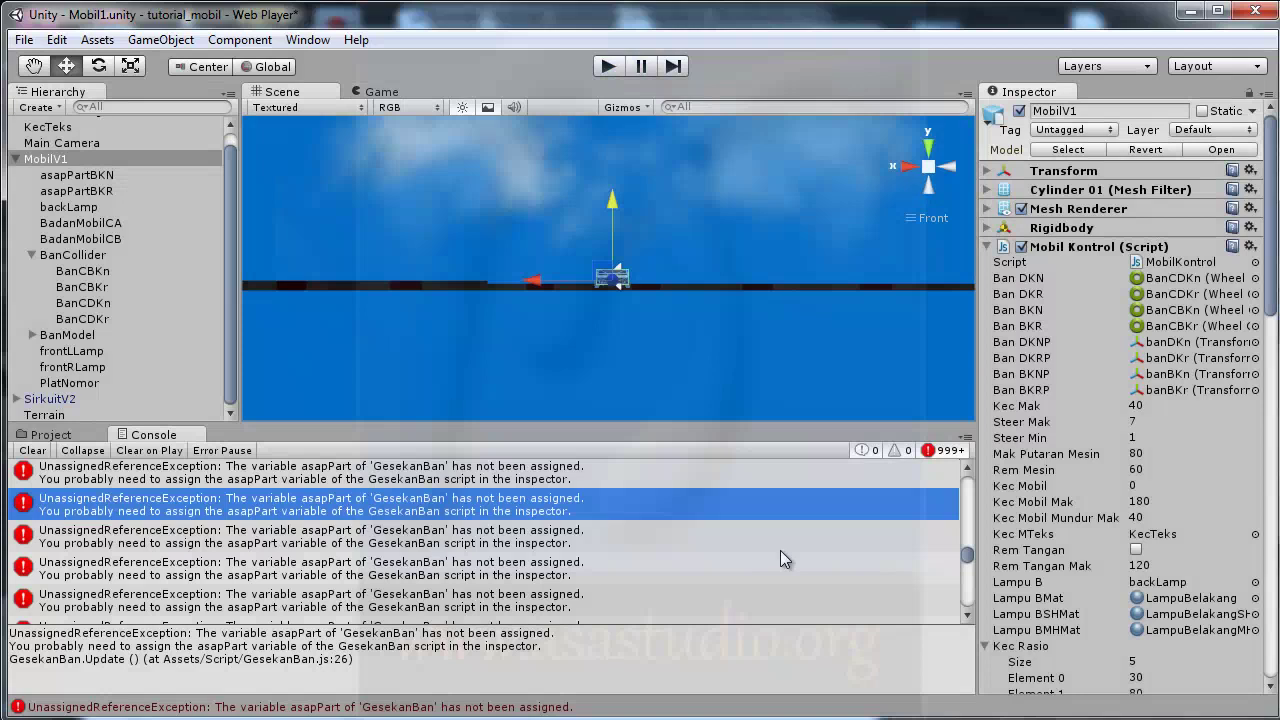
Step: From the Console error, append 'hit.collider' to line 23's condition in GesekanBan.js and save
double_click(938, 705)
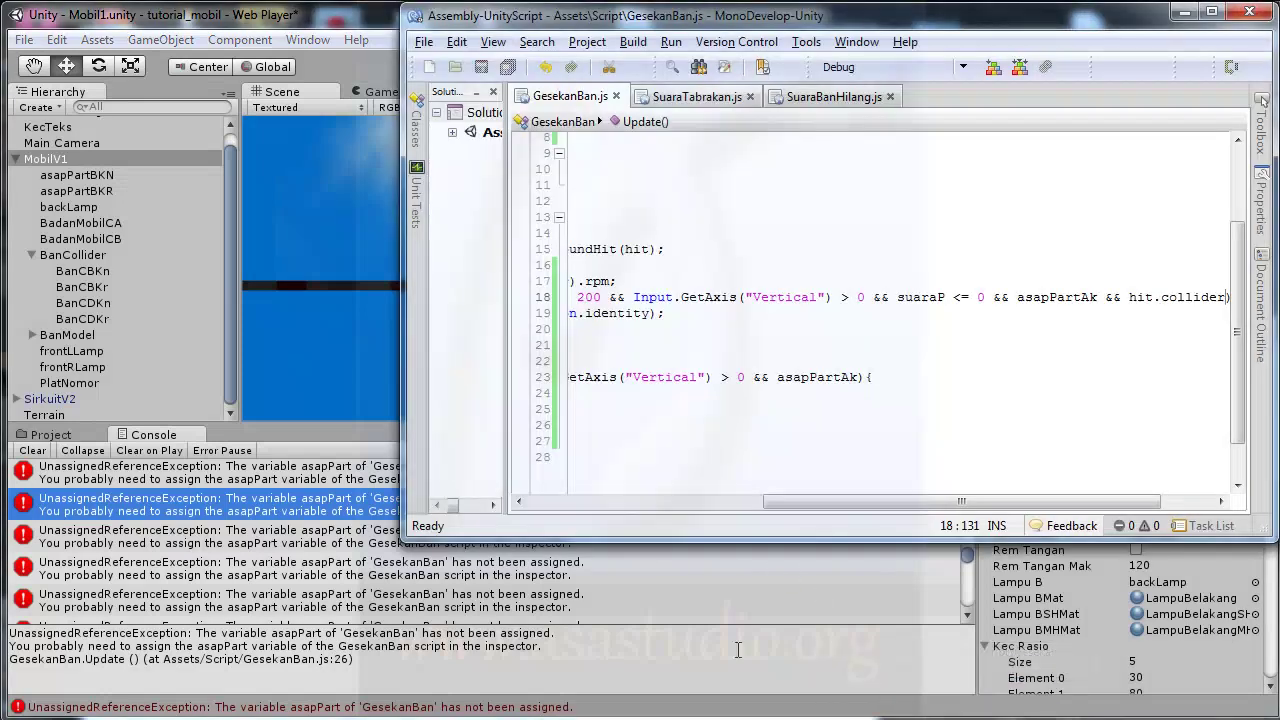
drag(892, 503, 808, 519)
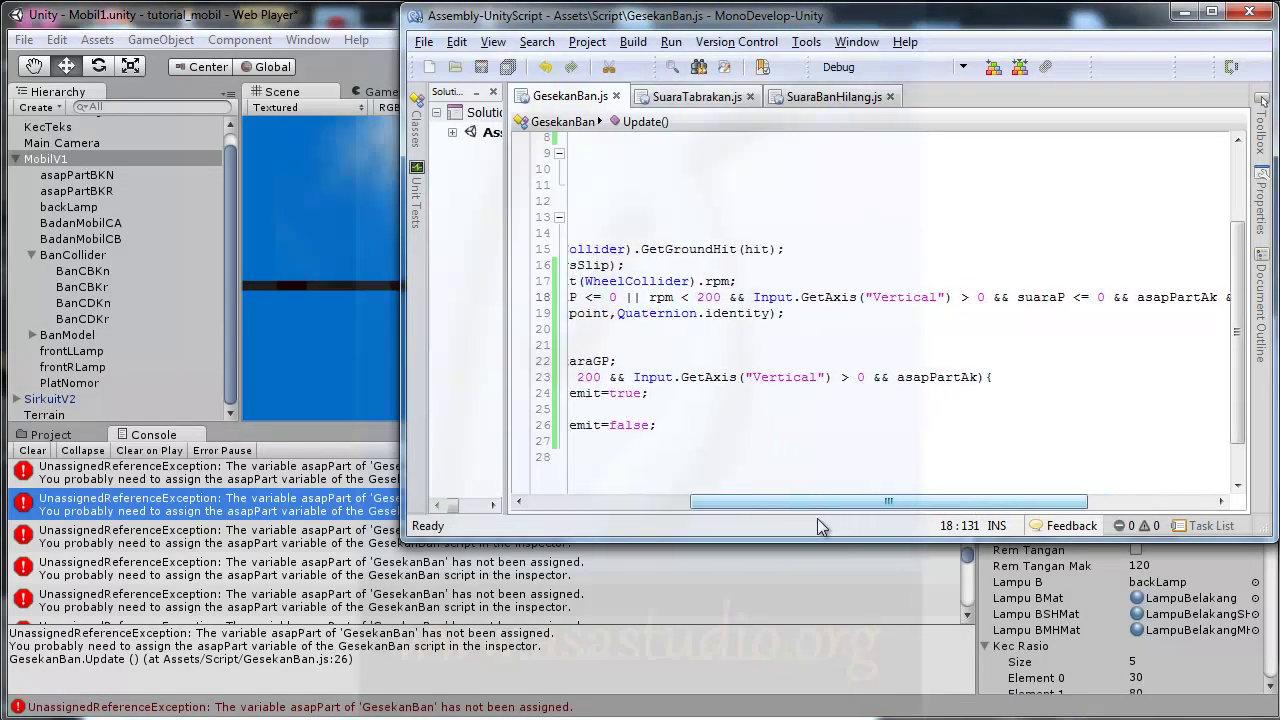
click(797, 377)
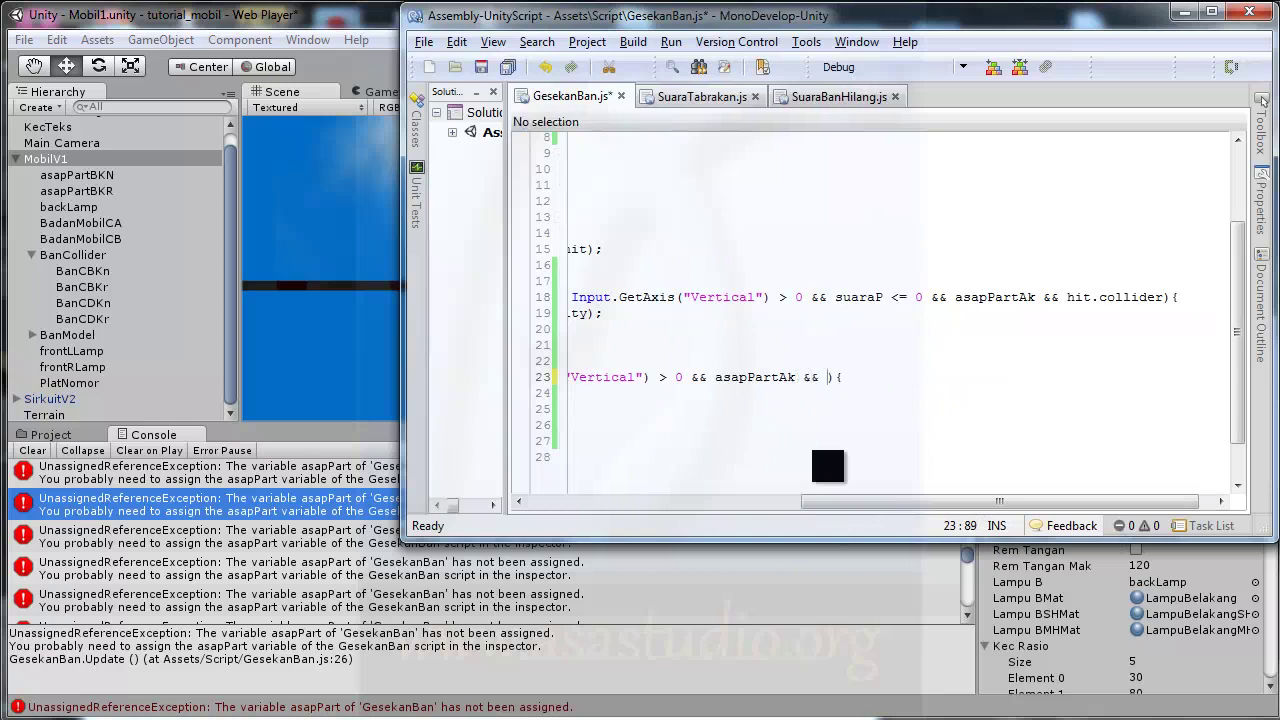
text(hit)
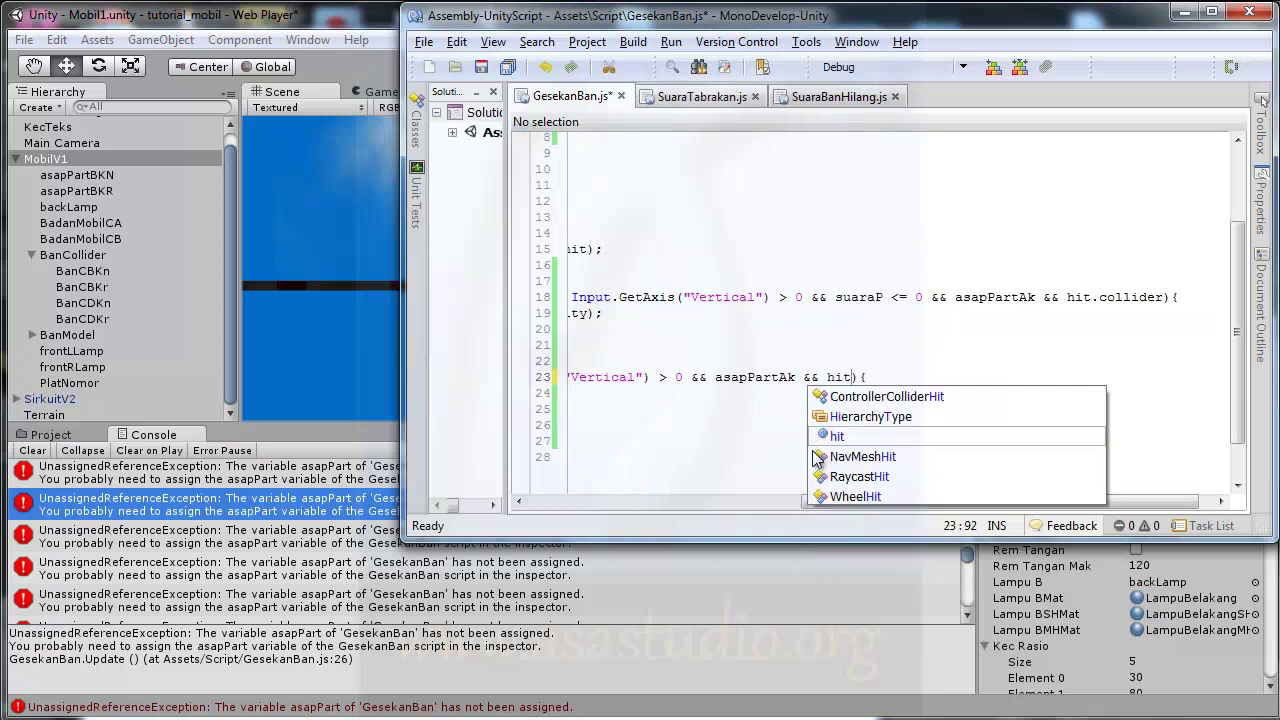
text(.co)
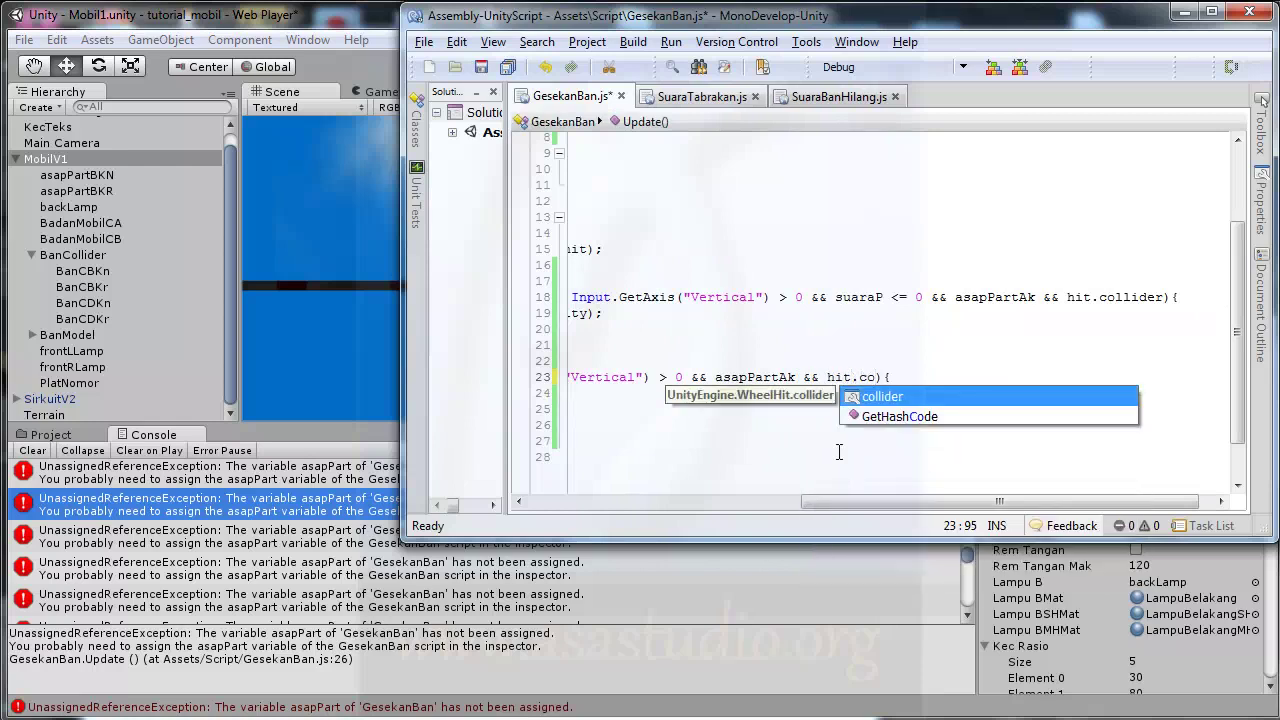
double_click(878, 398)
drag(908, 503, 570, 503)
click(508, 66)
click(336, 62)
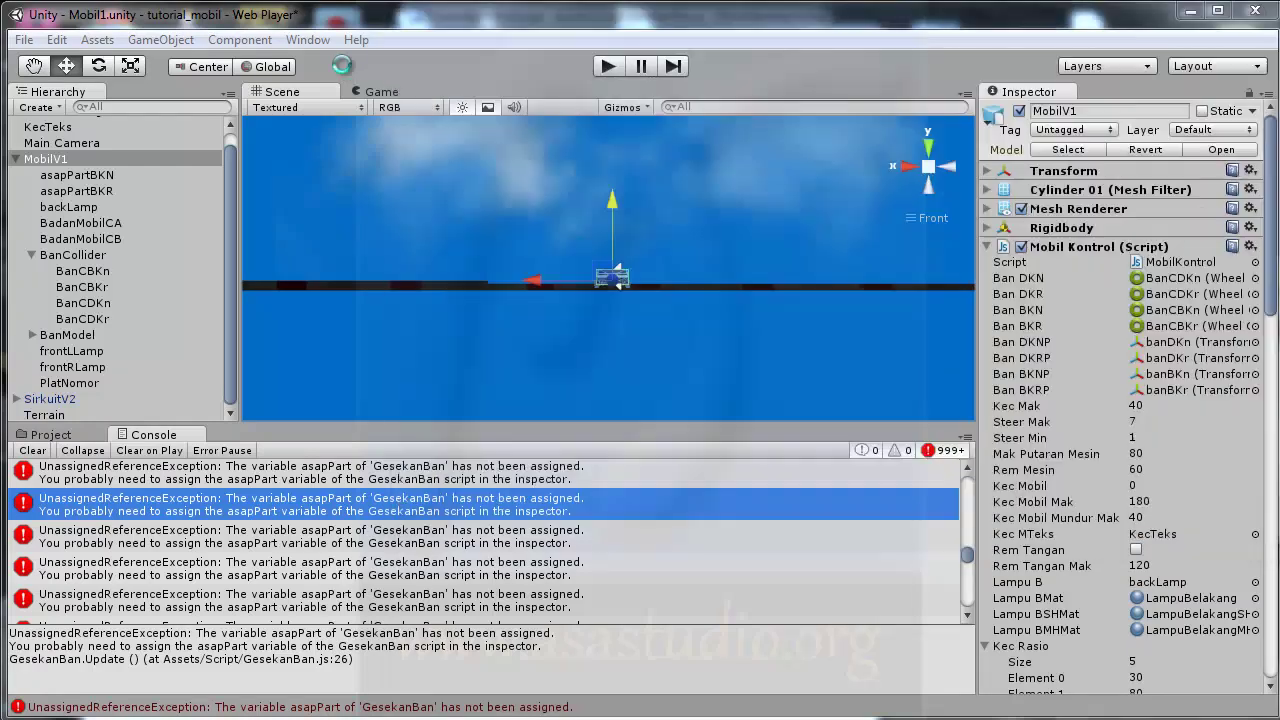
Step: Run a short play test driving forward to check the white smoke, then stop and select MobilV1
click(607, 66)
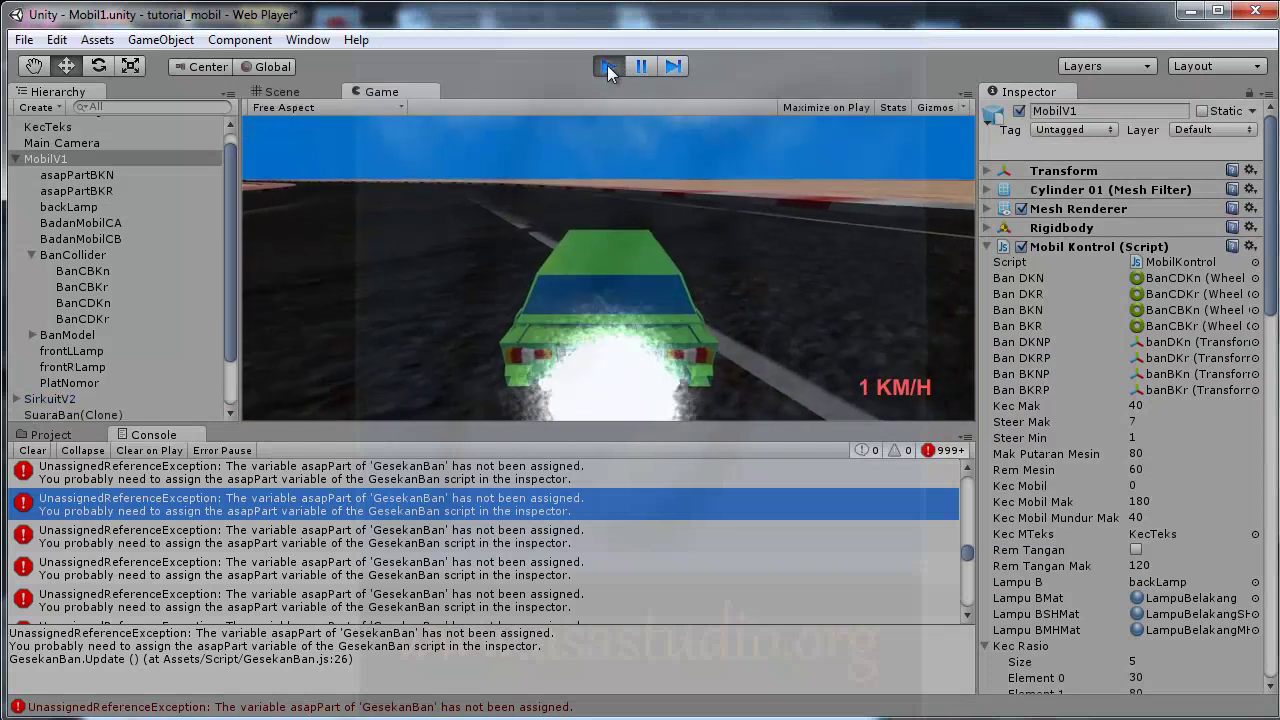
key(Up)
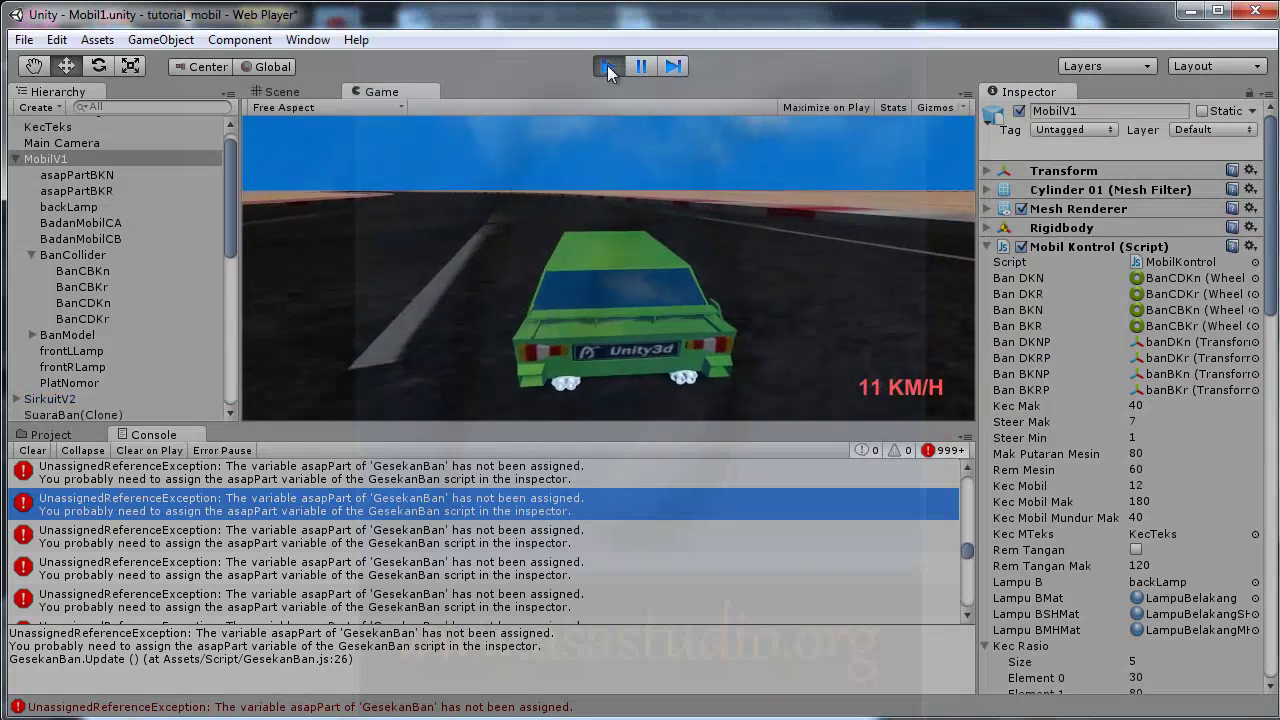
click(607, 65)
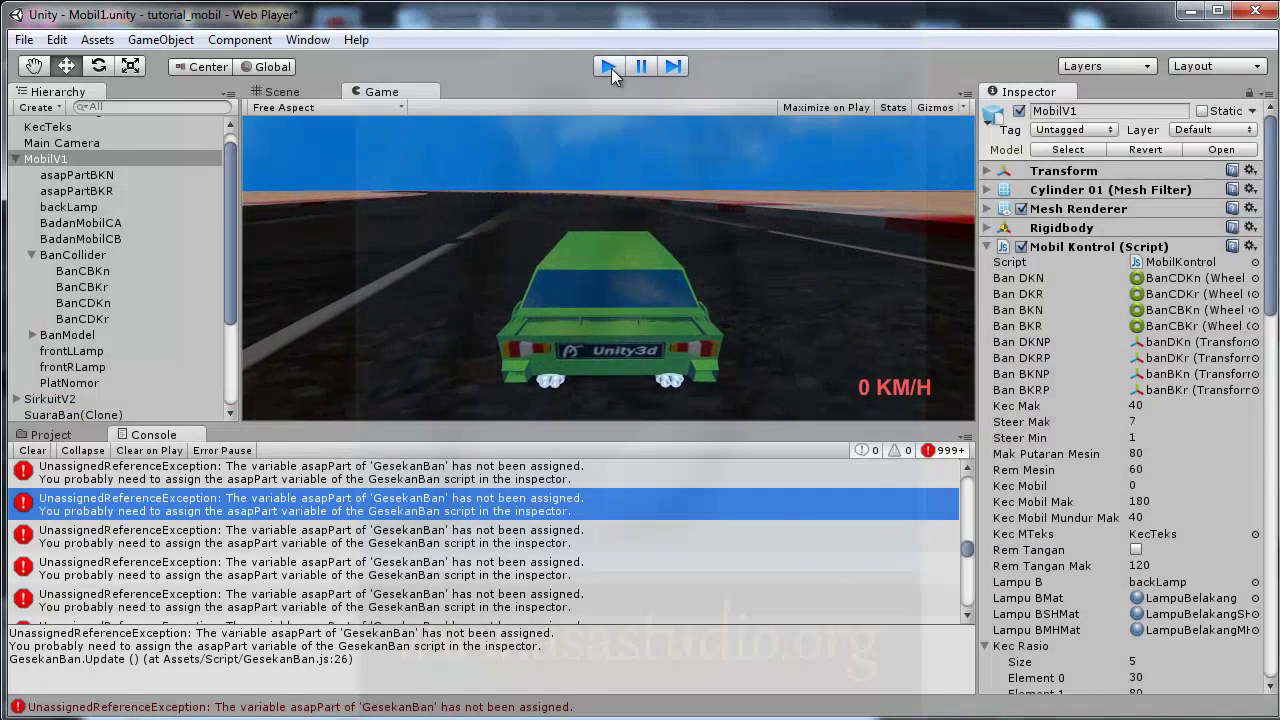
click(232, 324)
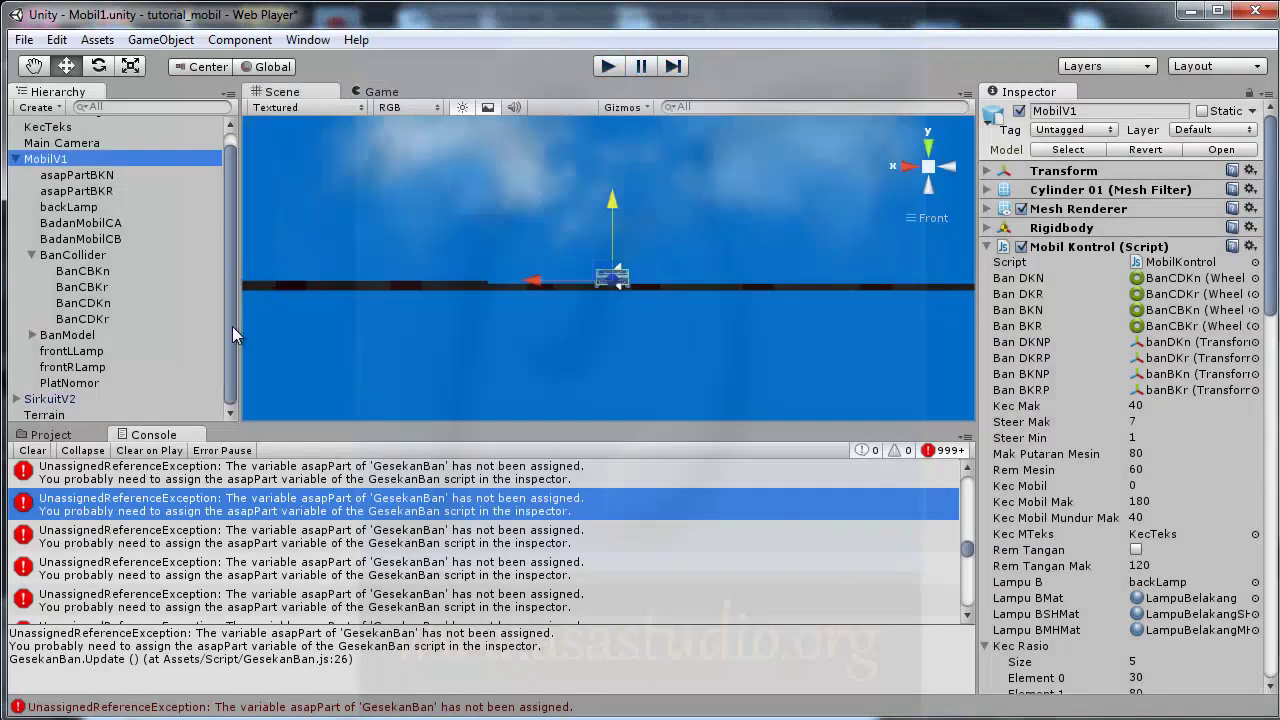
Step: Duplicate asapPartBKR twice and rename one copy to asapPartDKR
click(78, 192)
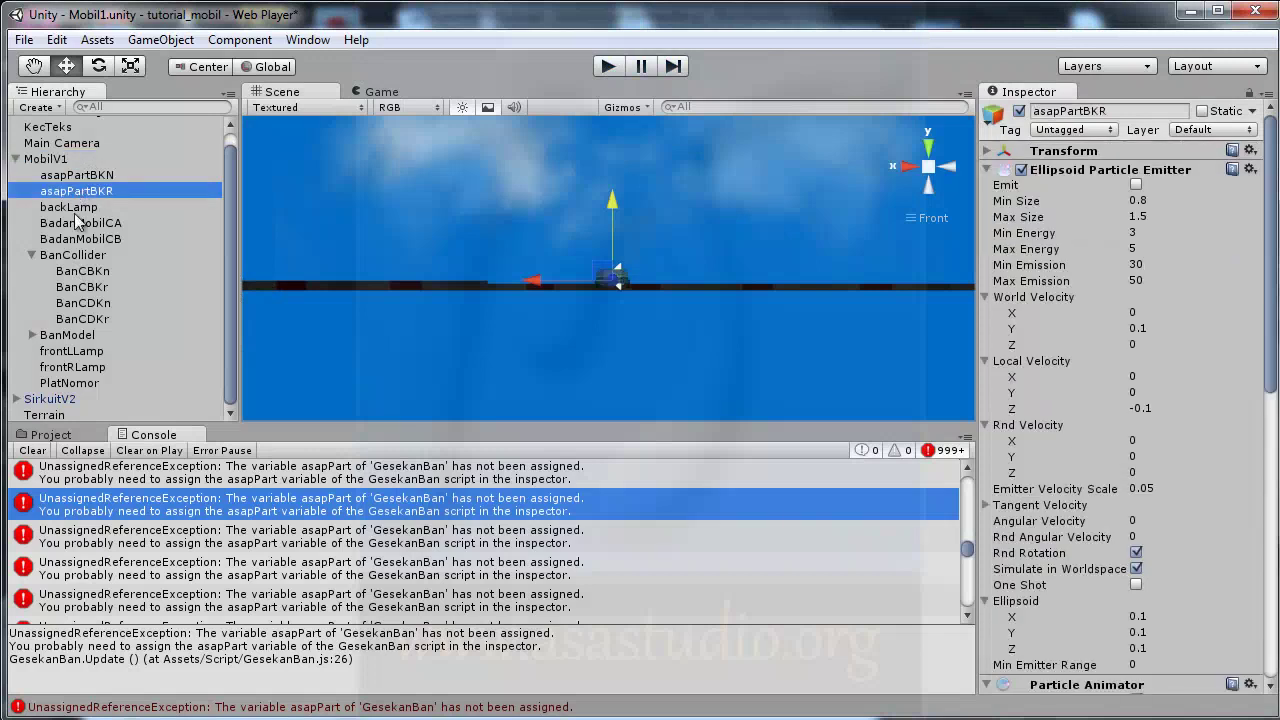
key(ctrl+d)
key(ctrl+d)
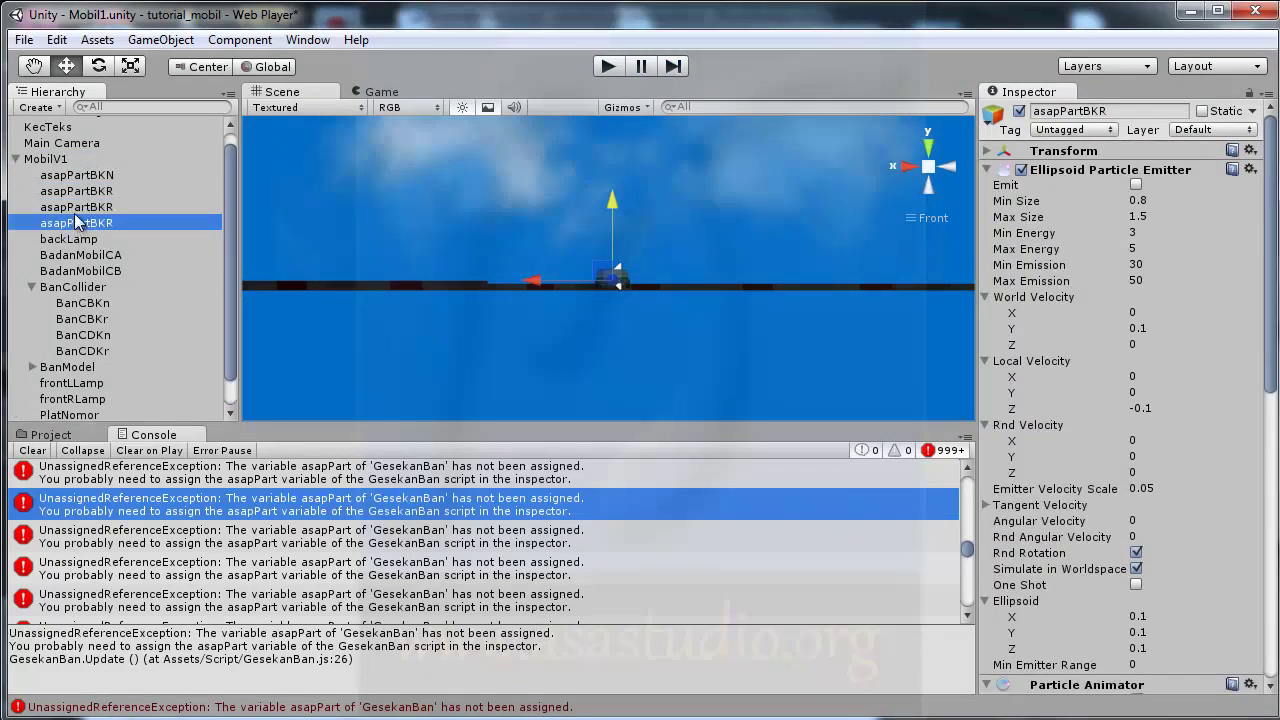
click(103, 209)
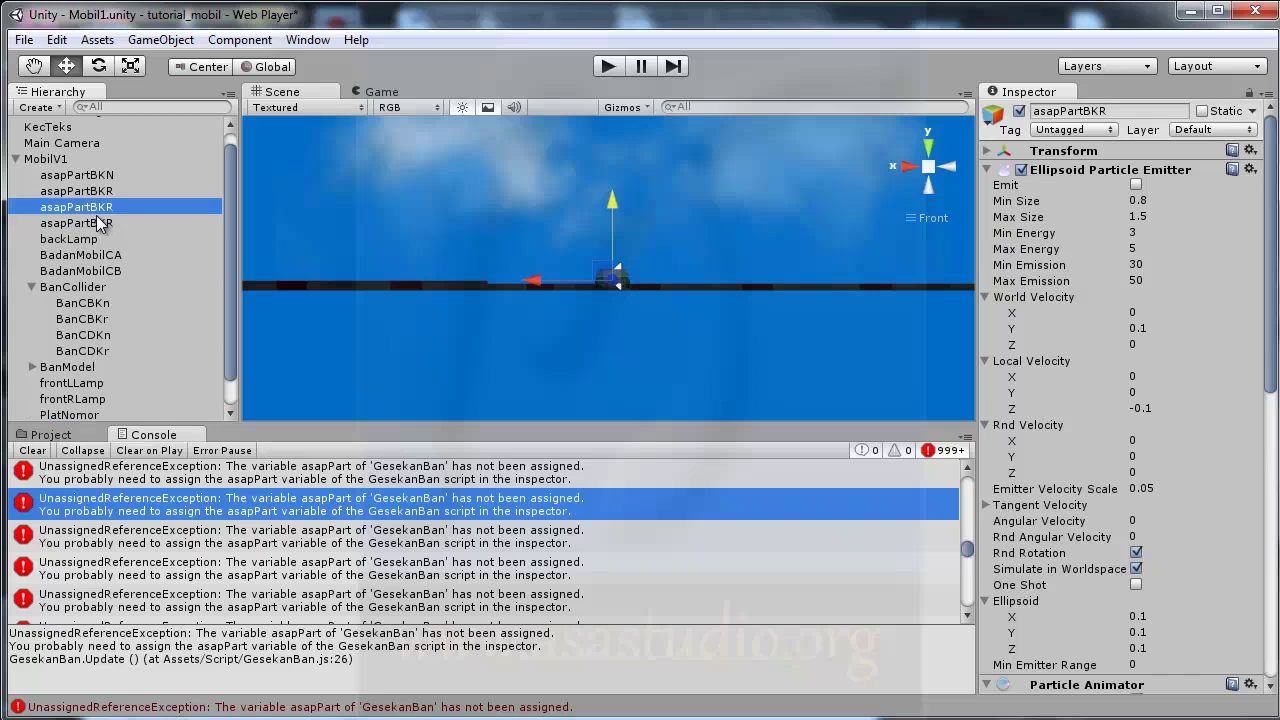
click(96, 212)
drag(96, 212, 91, 207)
text(D)
key(Return)
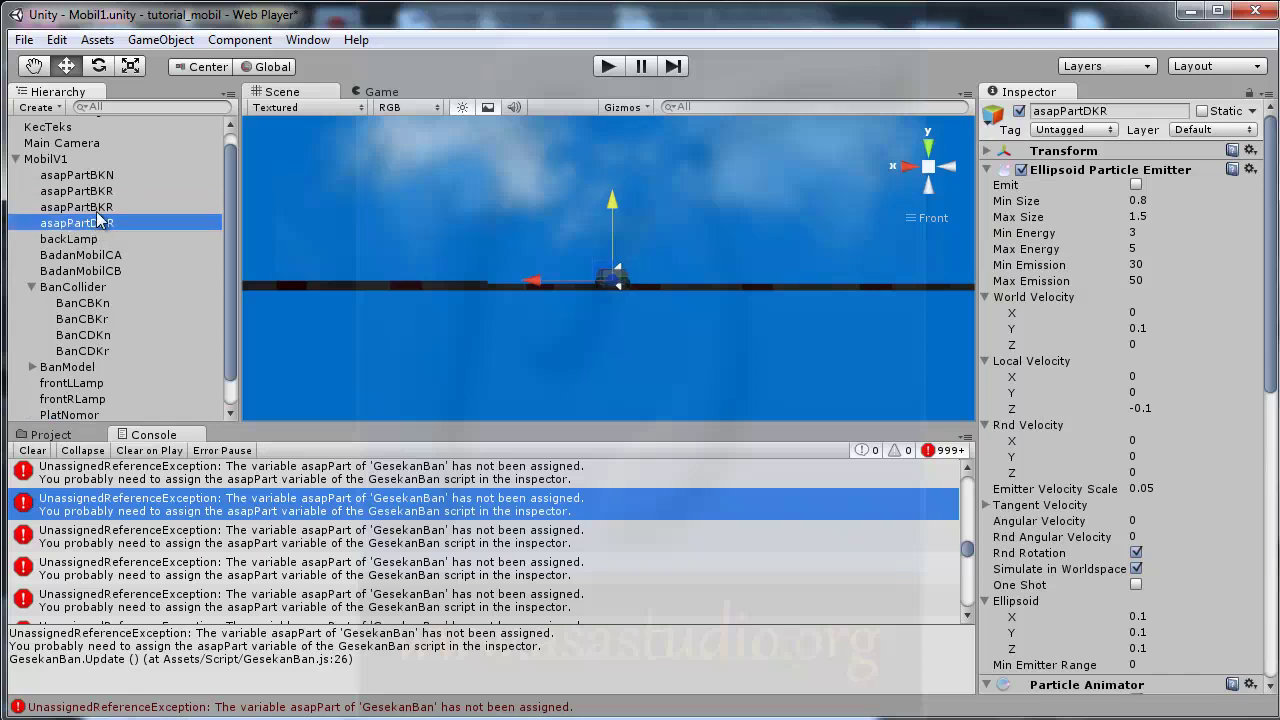
Step: Rename the second asapPartBKR copy, swapping B for D
click(100, 210)
click(100, 210)
drag(98, 209, 89, 212)
text(DKN)
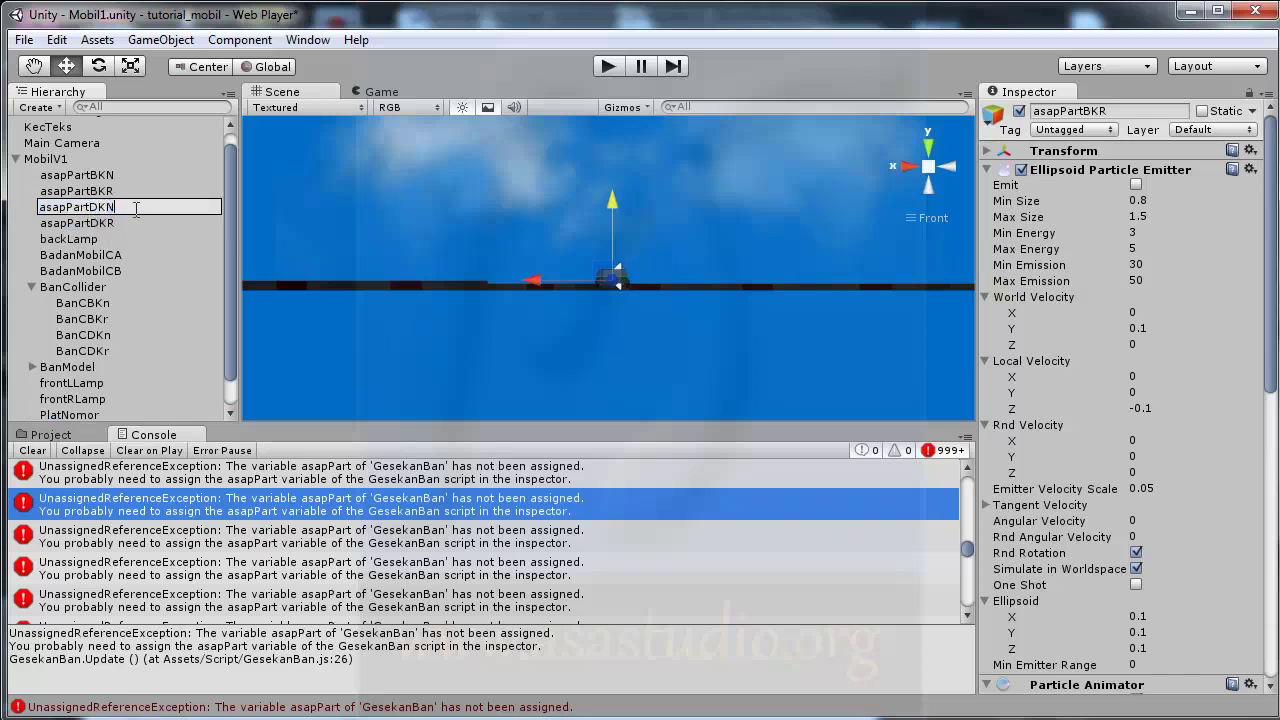
Step: Assign asapPartDKN to BanCDKn and asapPartDKR to BanCDKr as their Asap Part
click(83, 336)
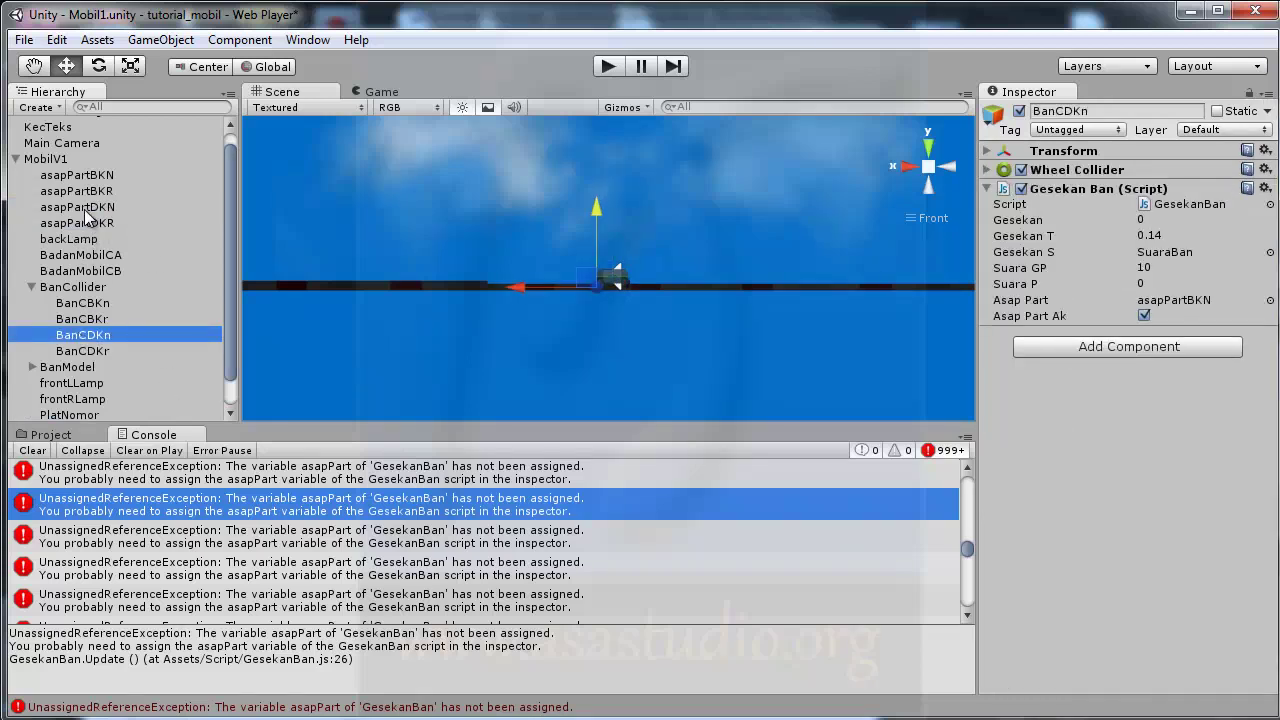
drag(85, 207, 1016, 304)
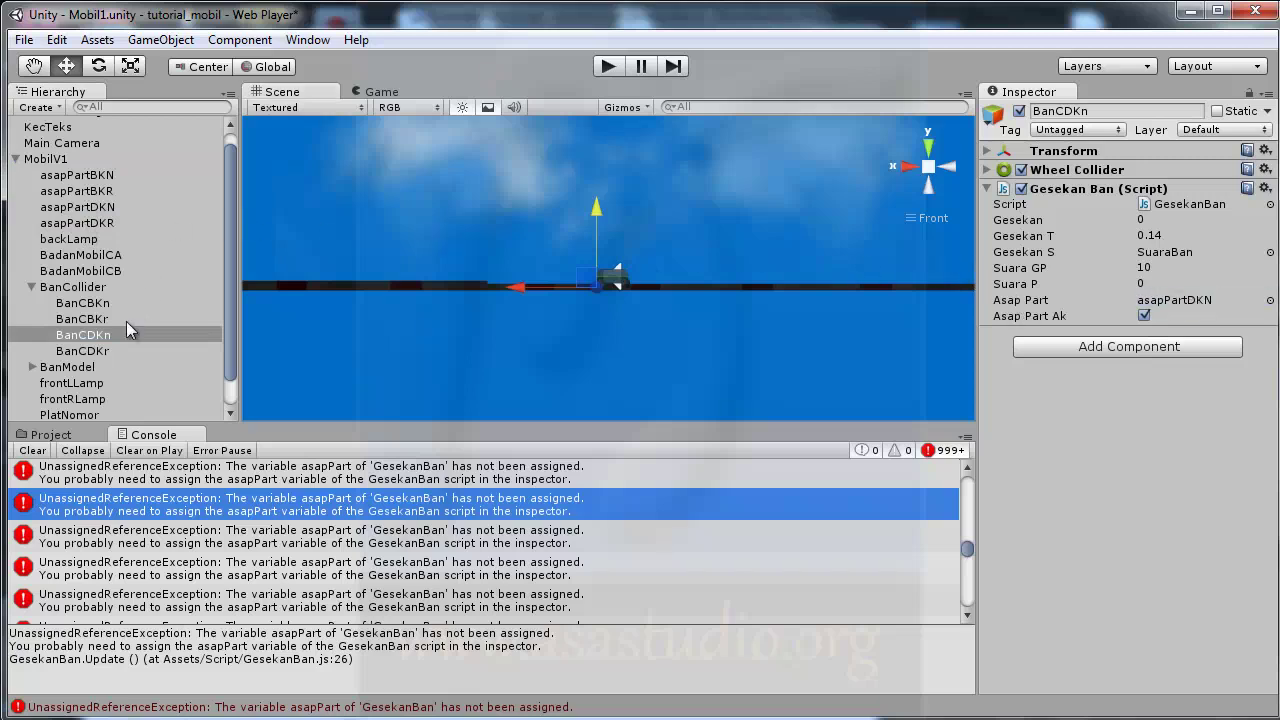
click(86, 352)
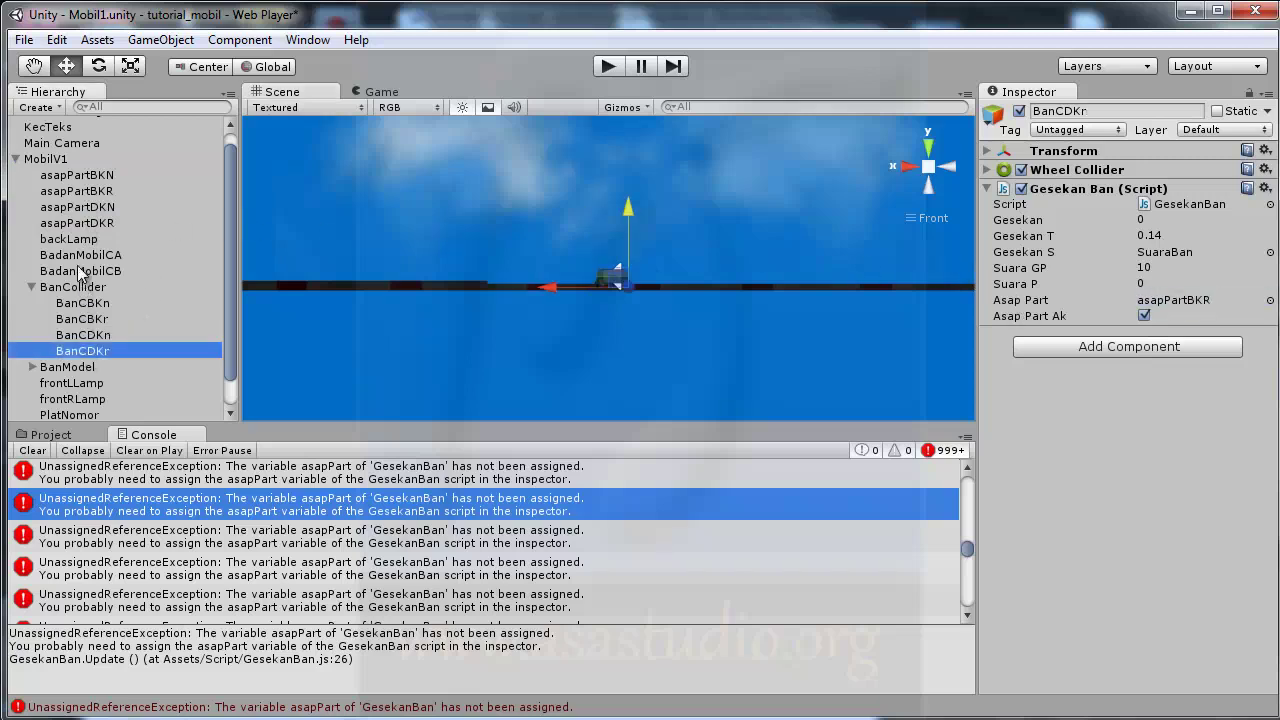
drag(83, 221, 1039, 304)
Step: Run a play test, stop it, clear the Console and run the game again
click(606, 65)
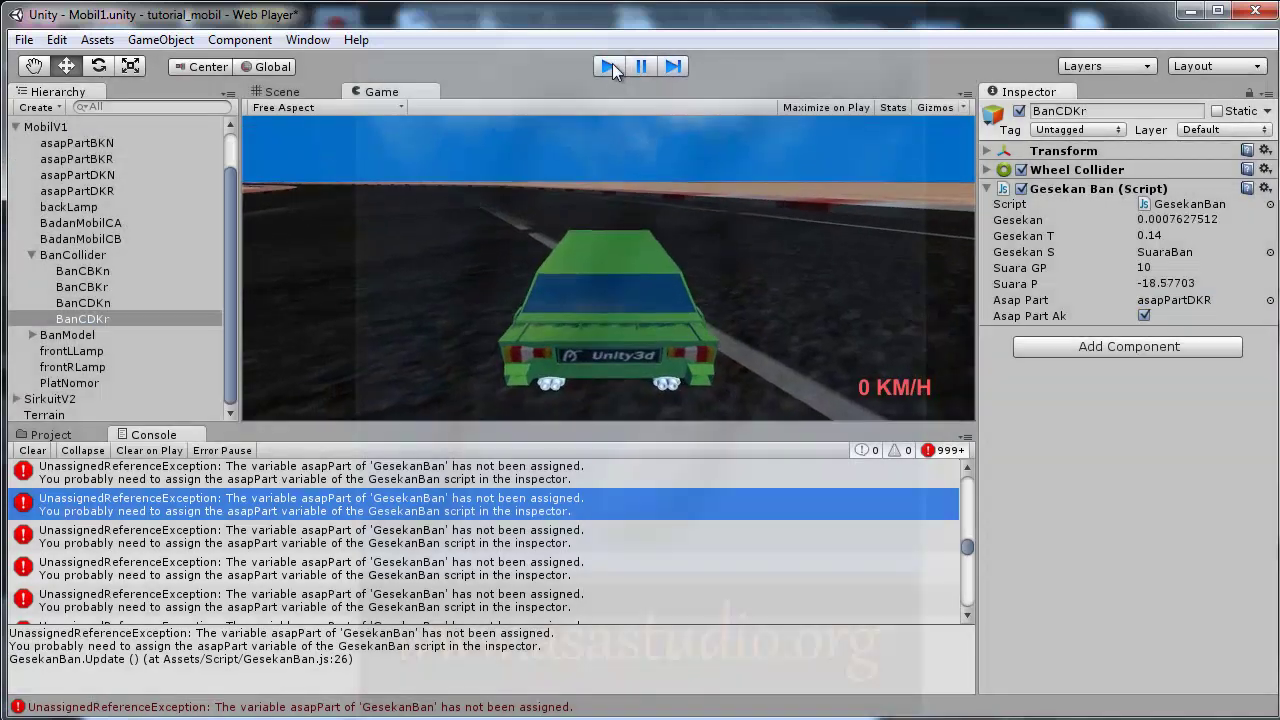
click(608, 65)
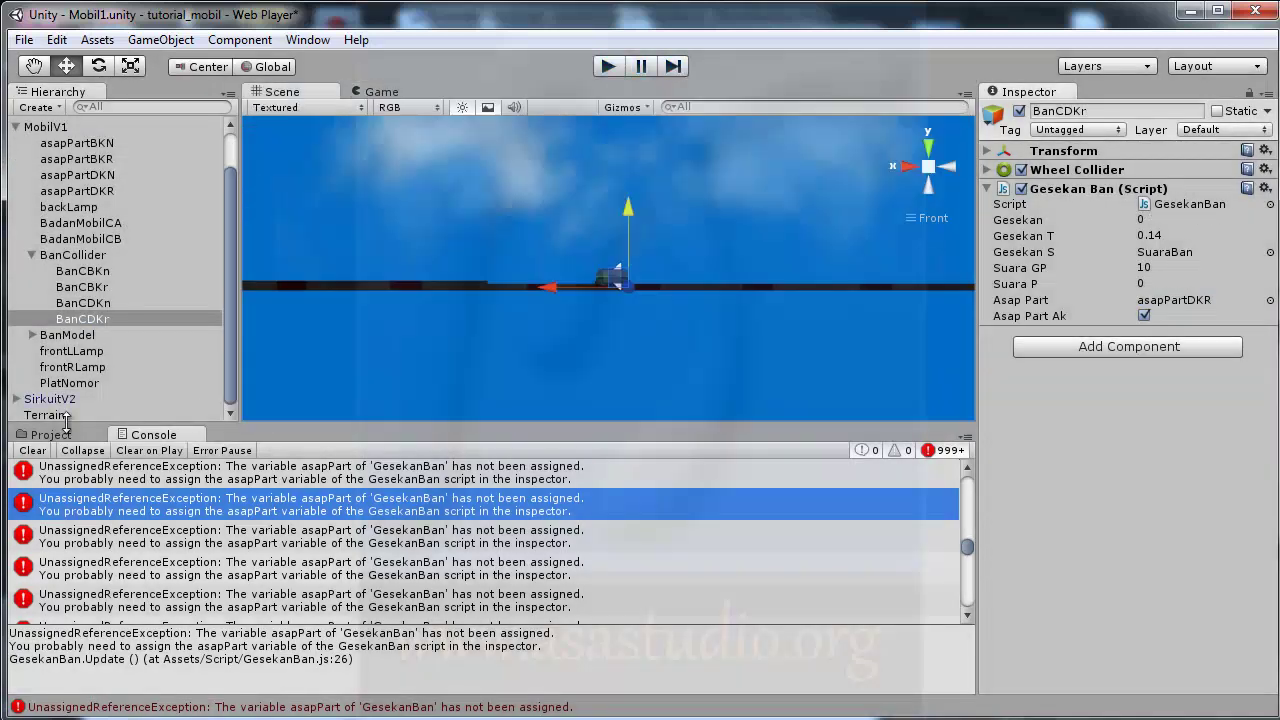
click(36, 451)
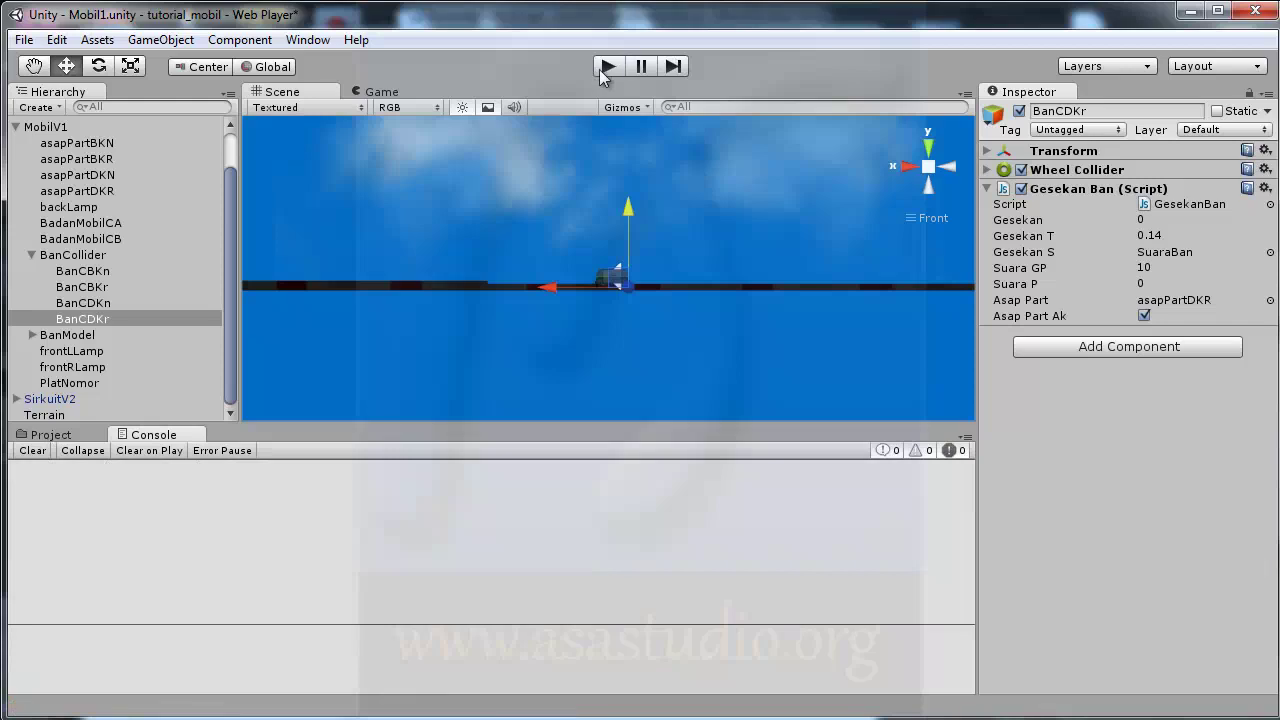
click(606, 66)
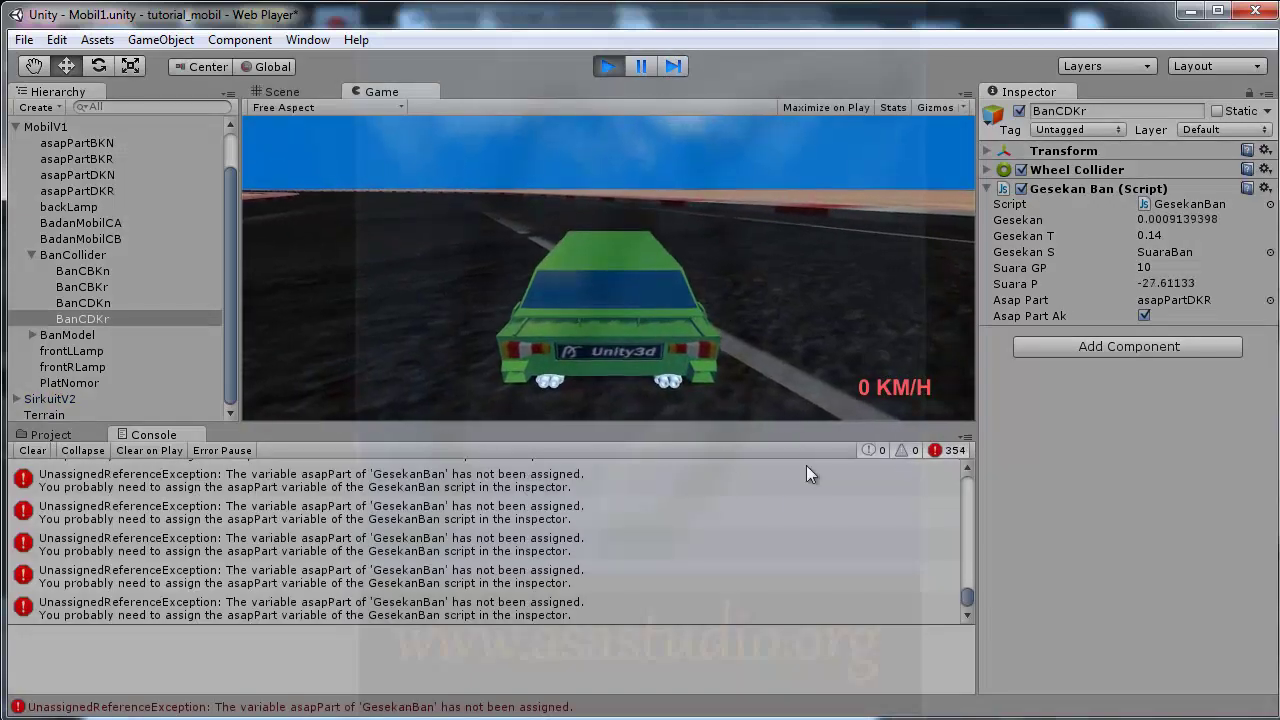
Step: Trace the unassigned asapPart errors back to wheels BanCBKn and BanCBKr
click(247, 506)
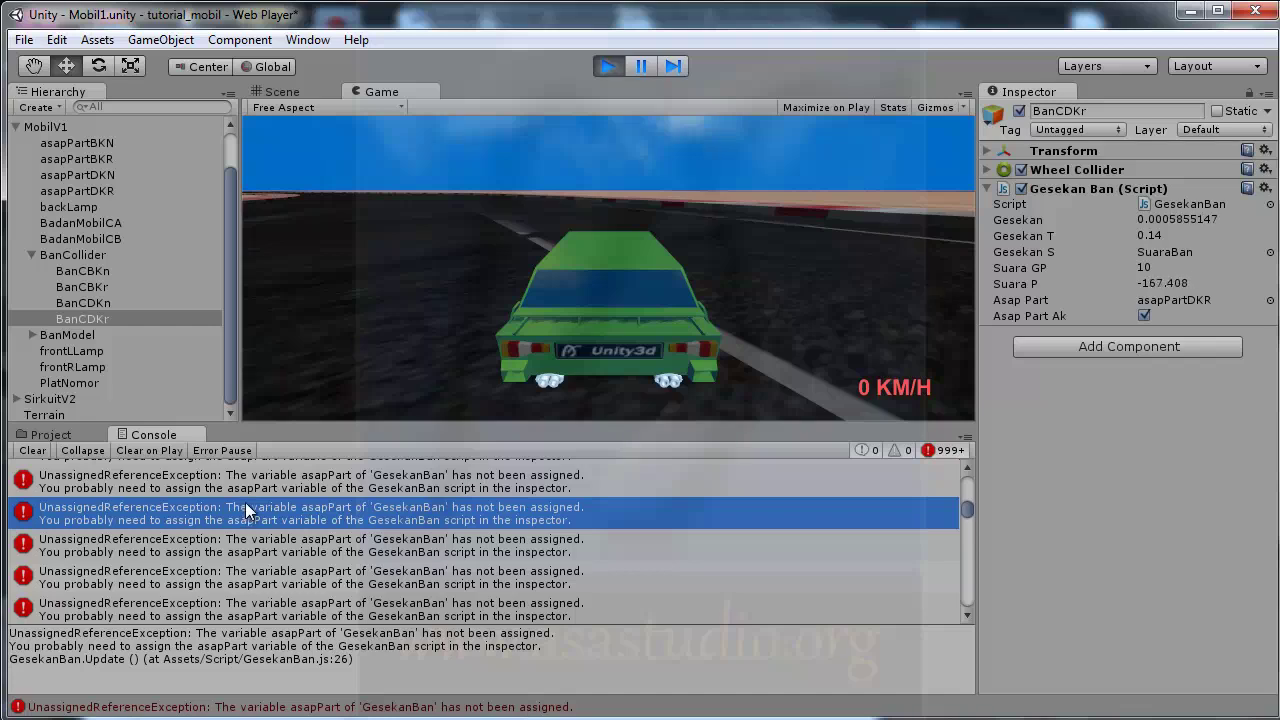
click(246, 486)
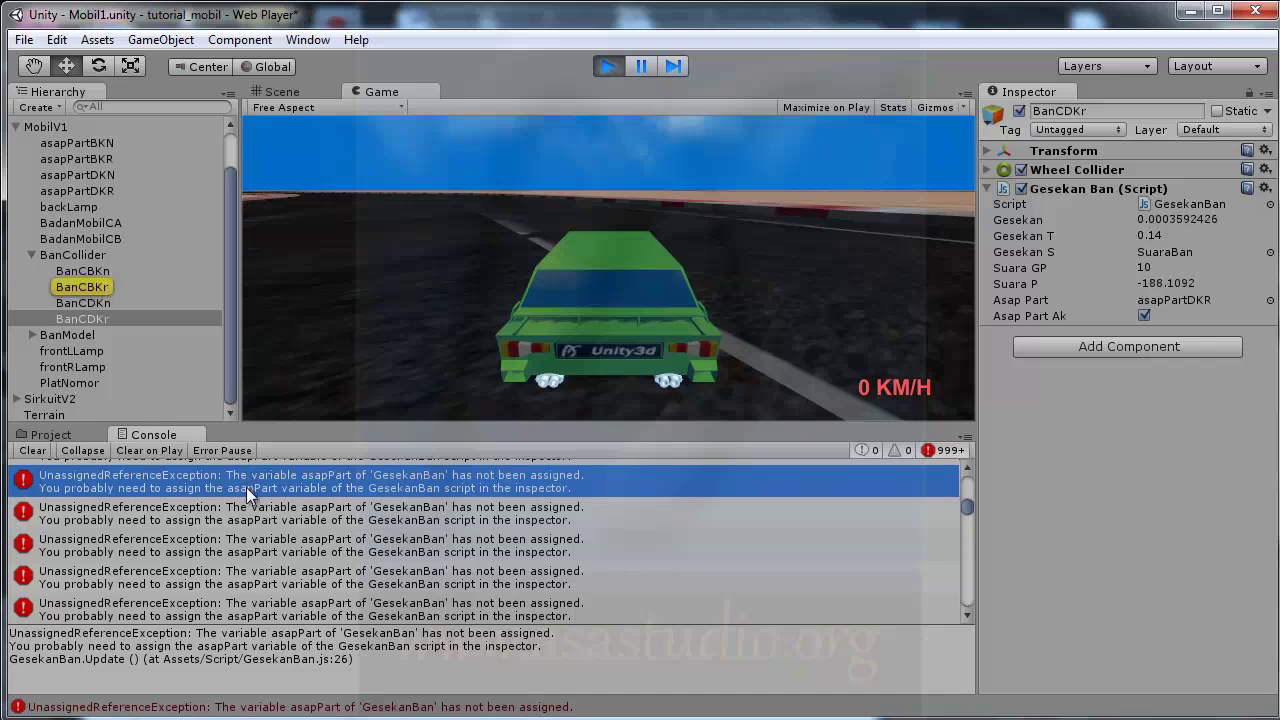
click(248, 513)
click(251, 544)
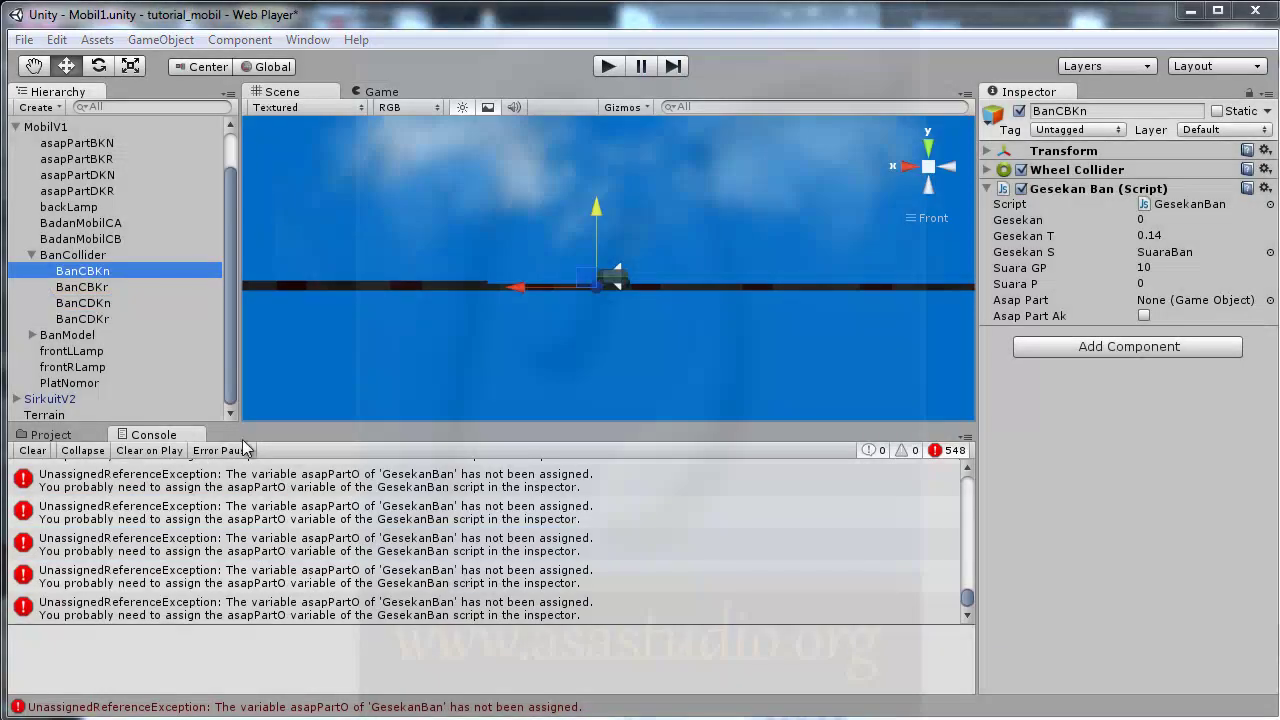
Step: Assign asapPartBKN and asapPartBKR to BanCBKn and BanCBKr, and toggle BanCBKn's Asap Part Ak
click(80, 318)
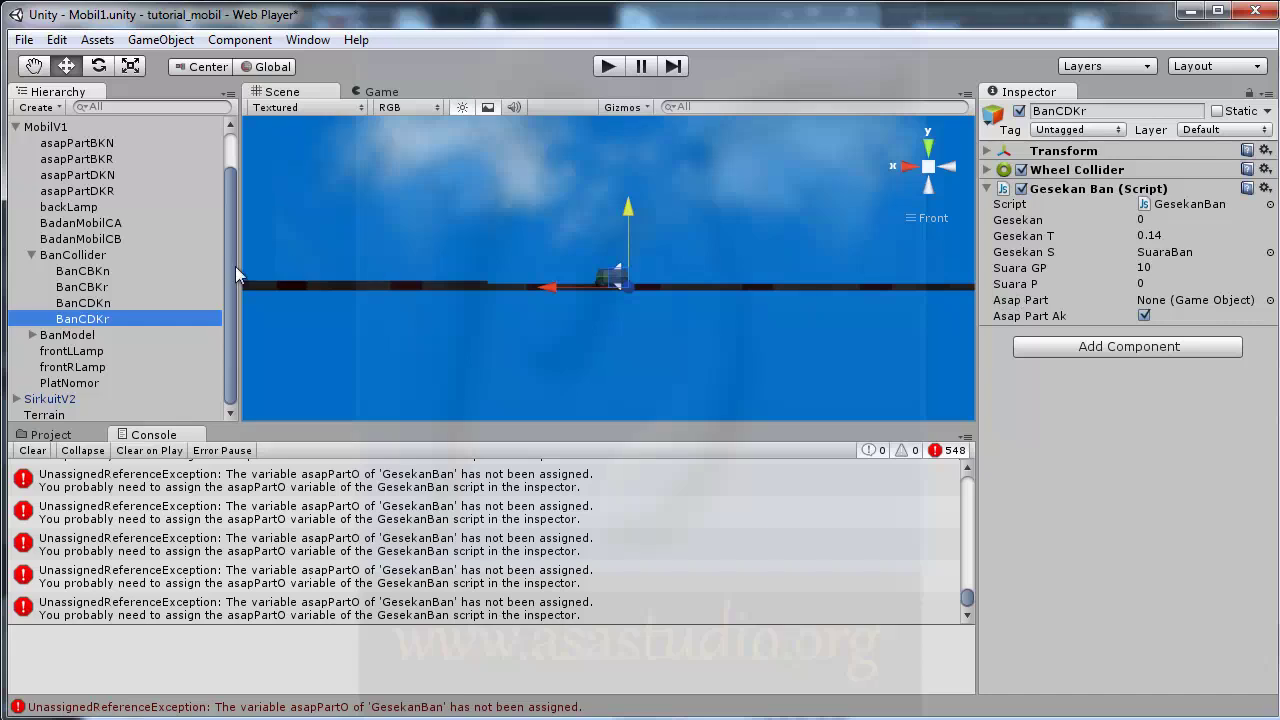
click(90, 272)
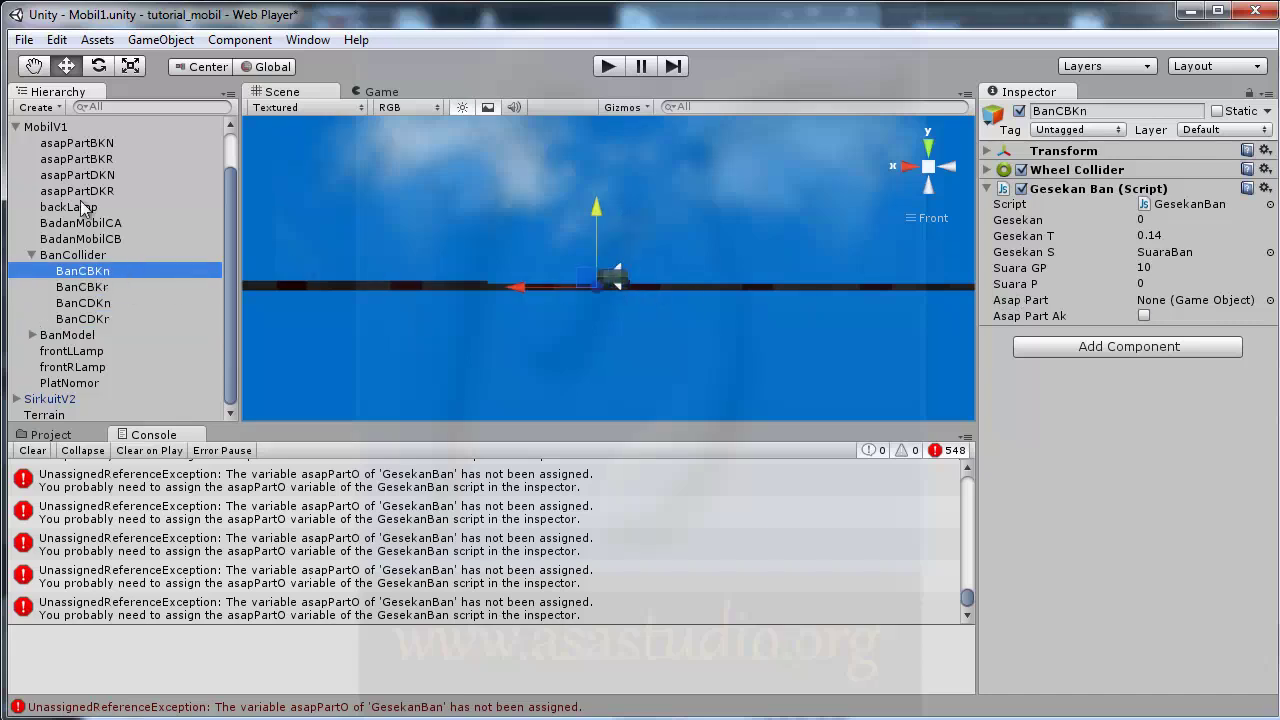
drag(61, 143, 1022, 307)
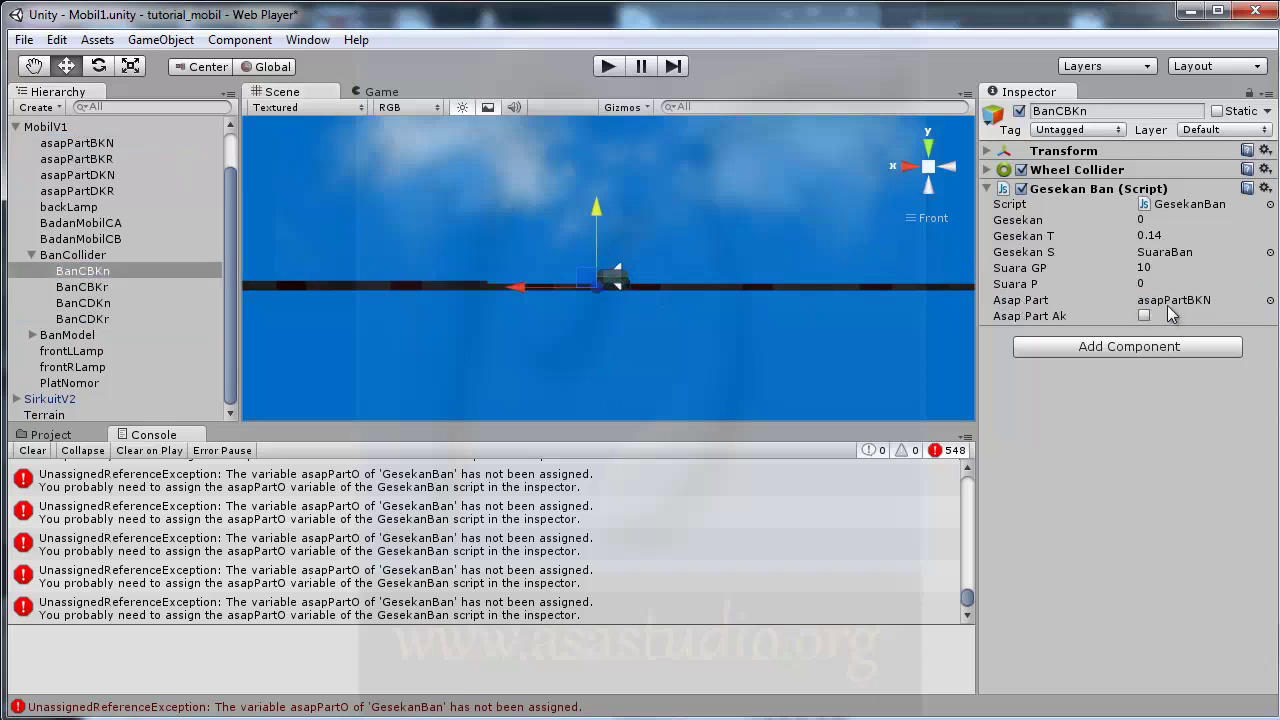
click(70, 290)
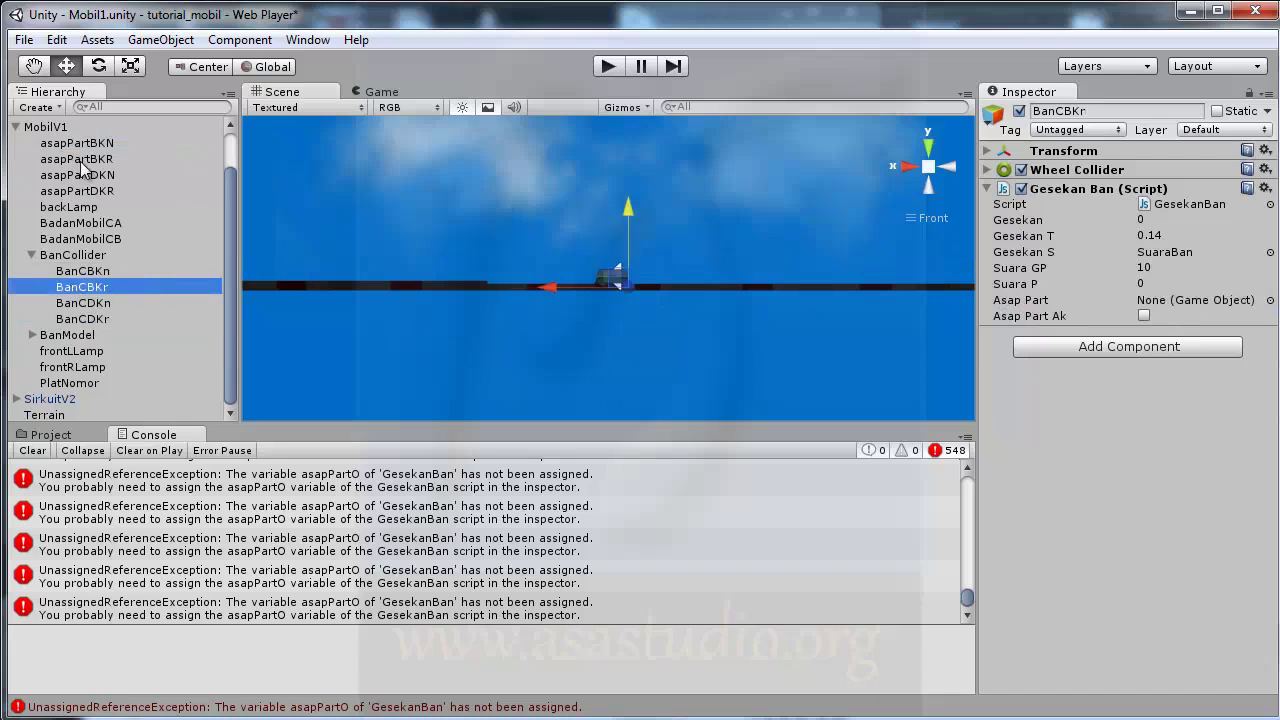
drag(80, 159, 1014, 311)
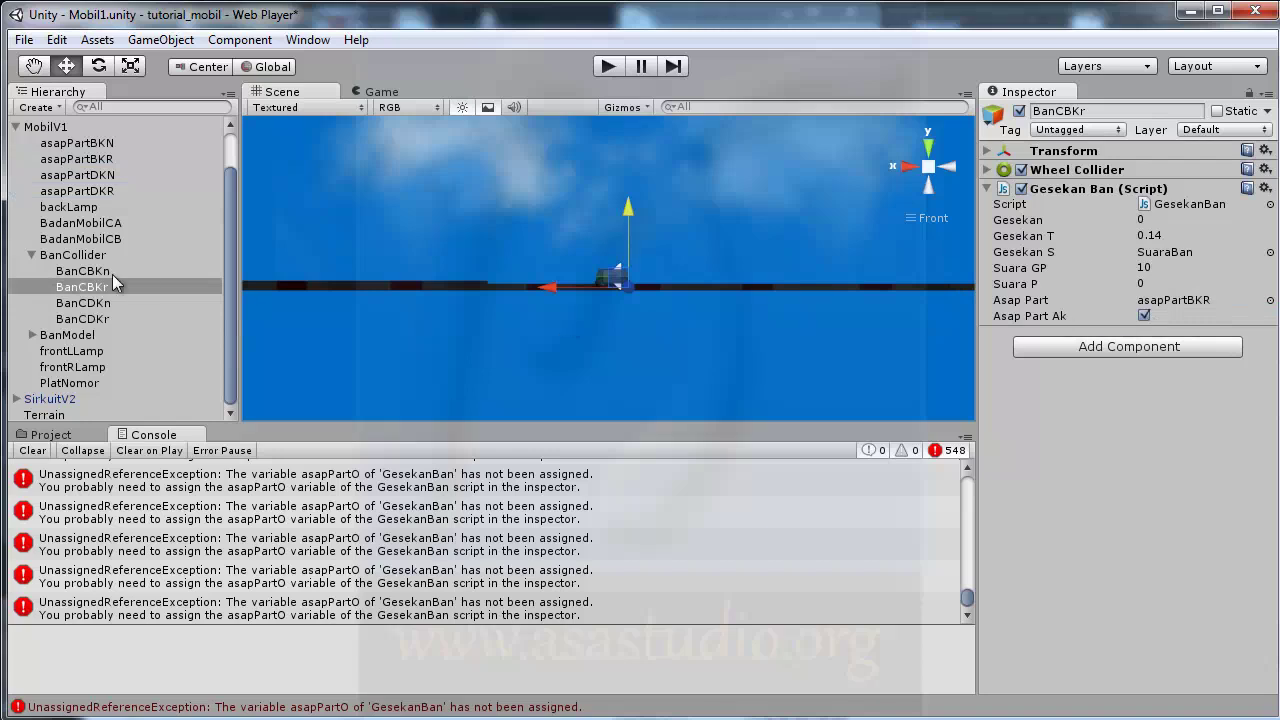
click(70, 273)
click(1146, 313)
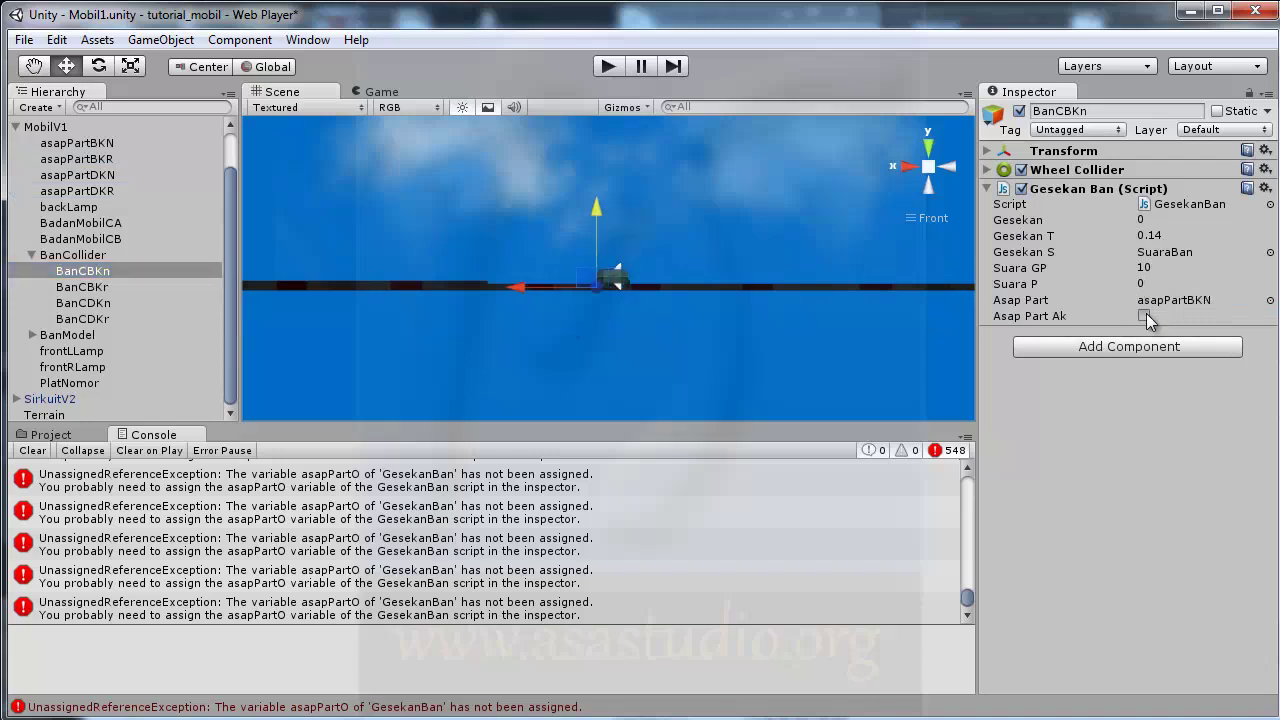
Step: Assign asapPartDKN and asapPartDKR to BanCDKn and BanCDKr, then clear the Console
click(73, 306)
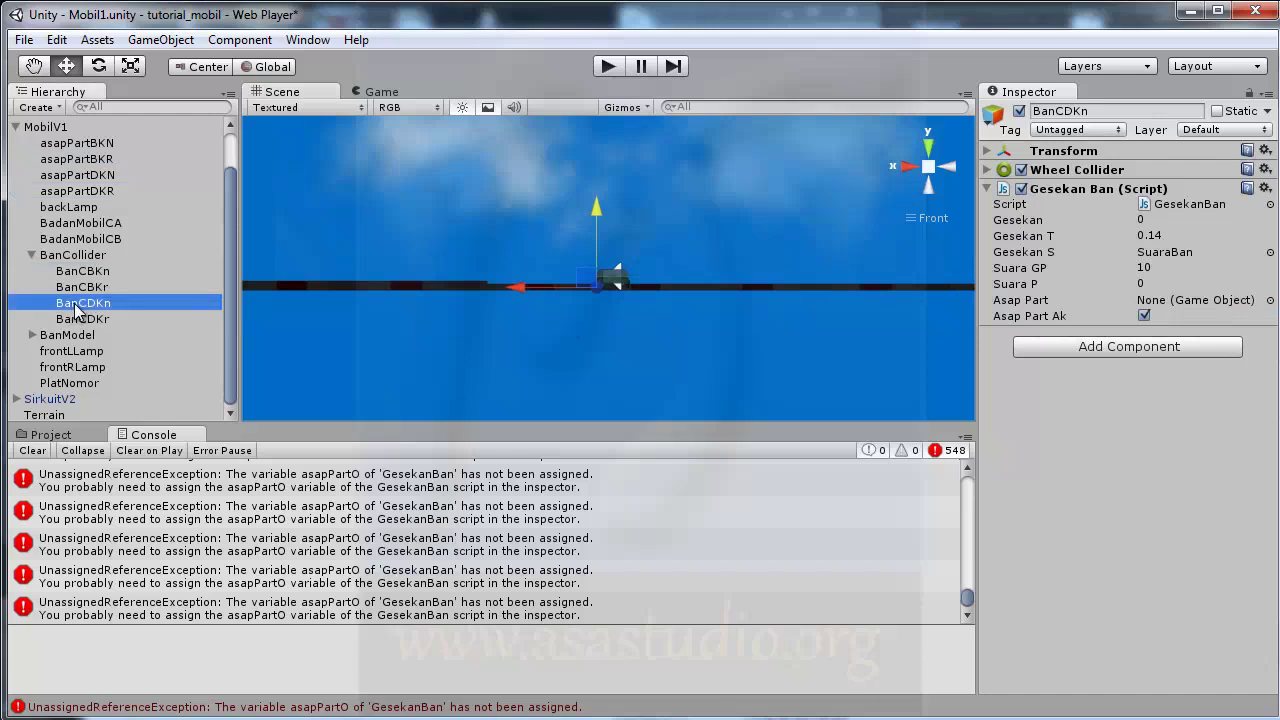
click(72, 180)
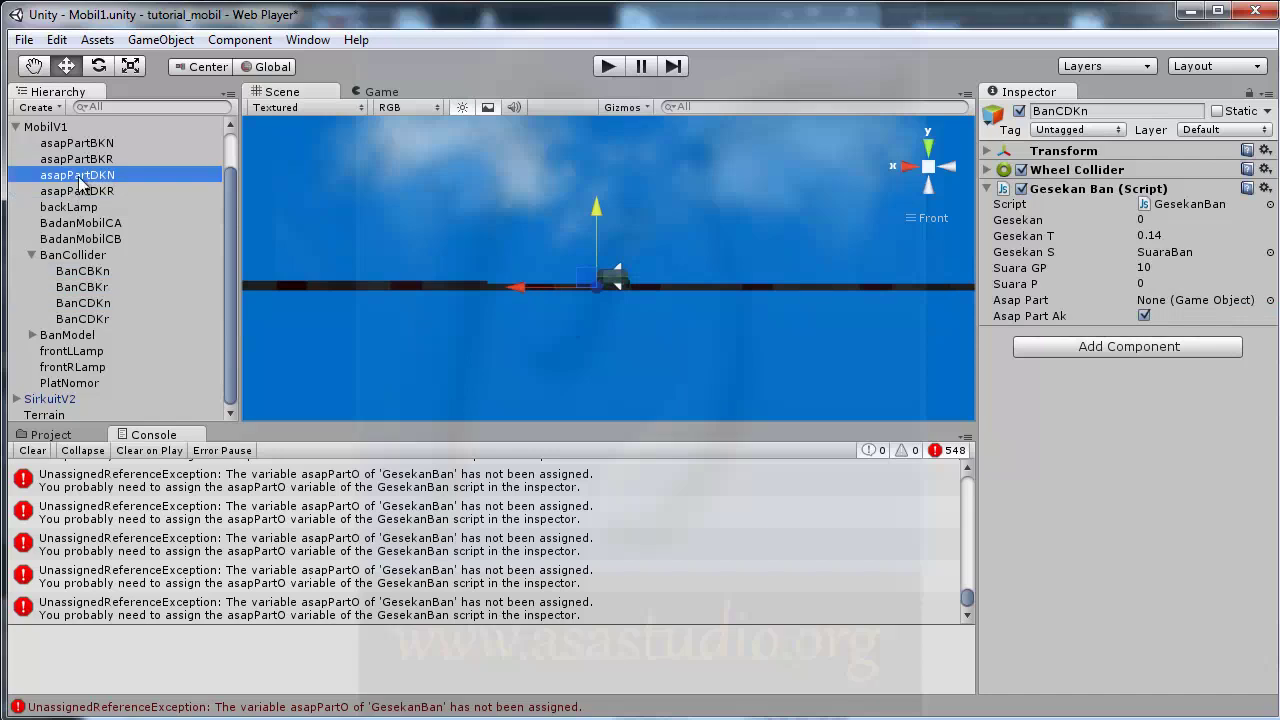
drag(72, 182, 1170, 300)
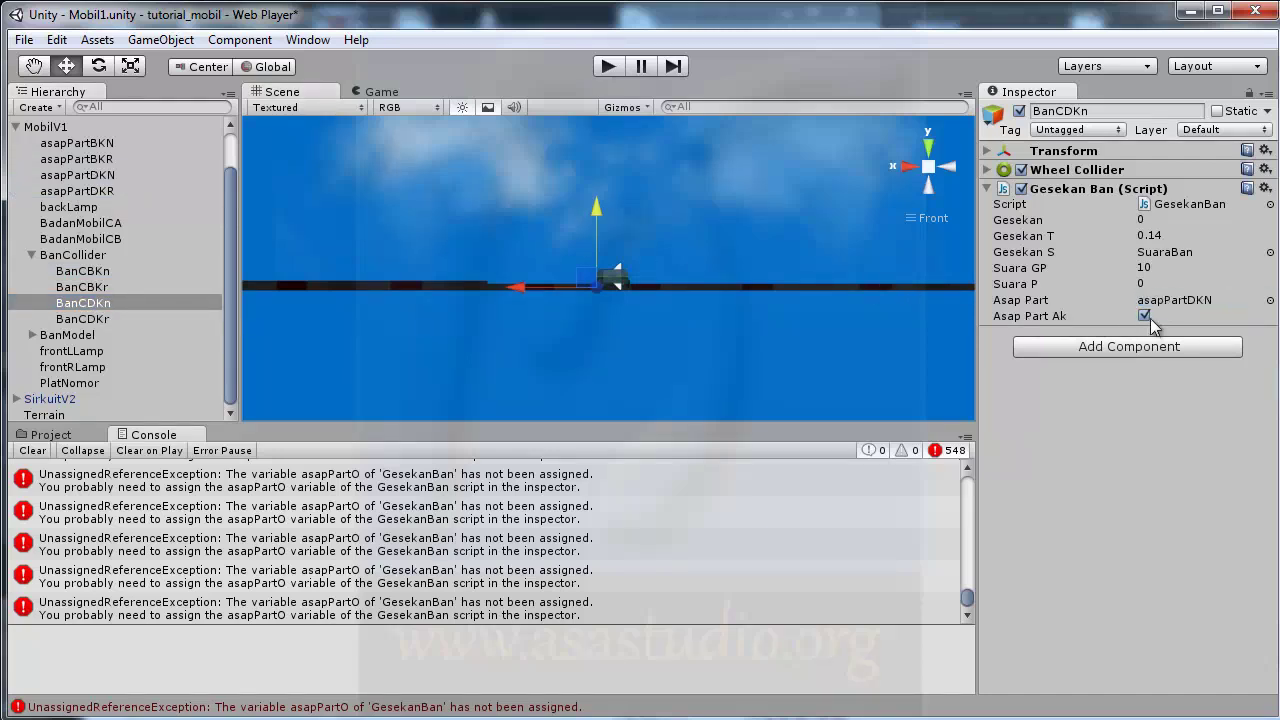
click(86, 320)
drag(72, 191, 1015, 298)
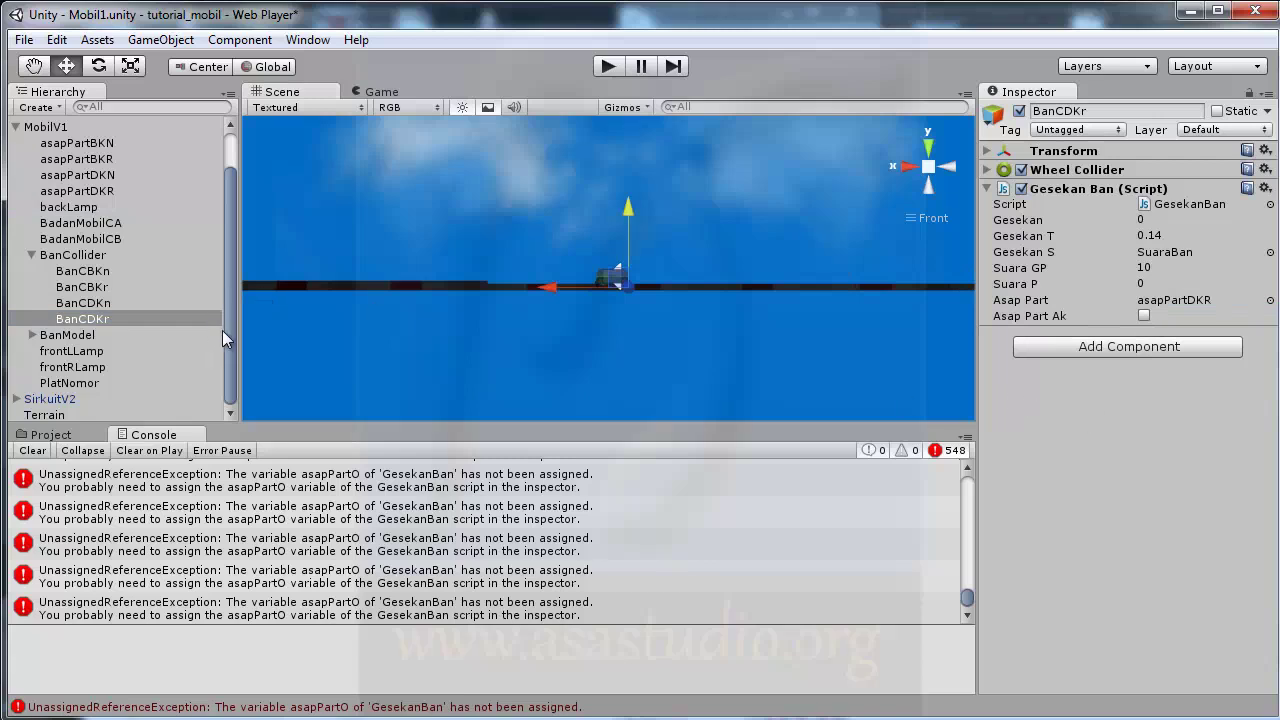
click(32, 451)
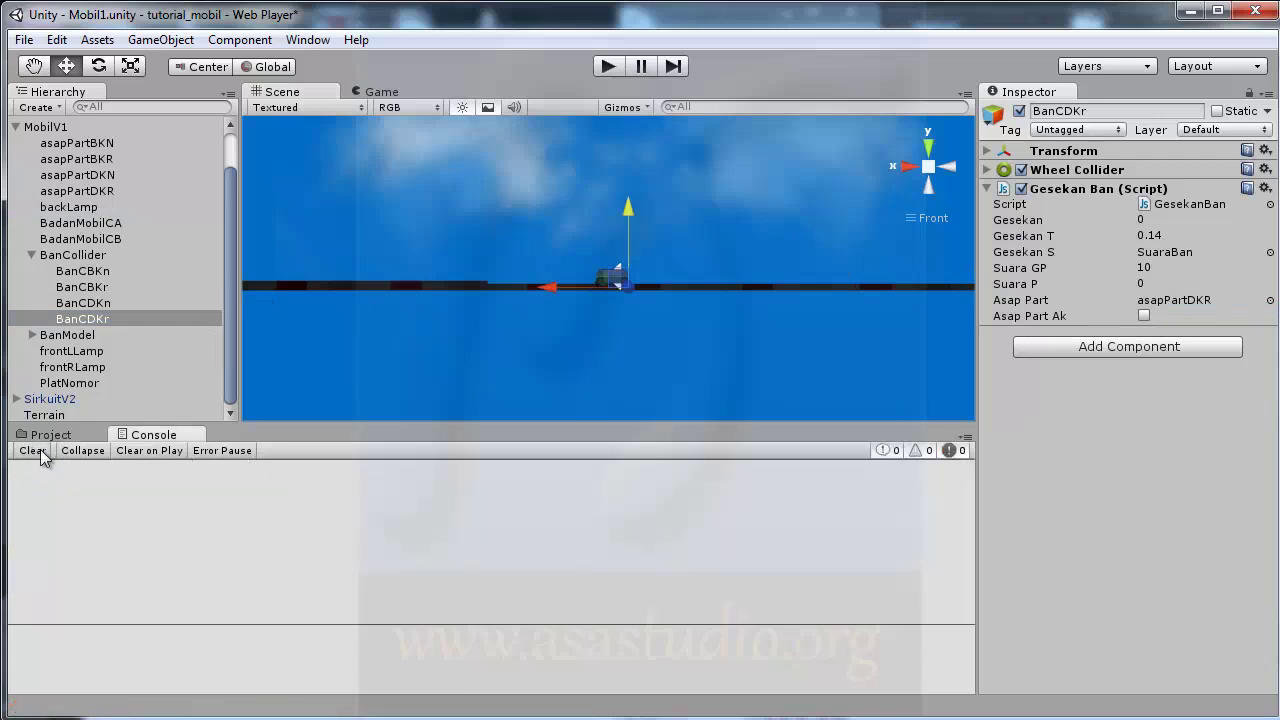
Step: Run an error-free play test driving the car to 16 KM/H, then stop it
click(610, 66)
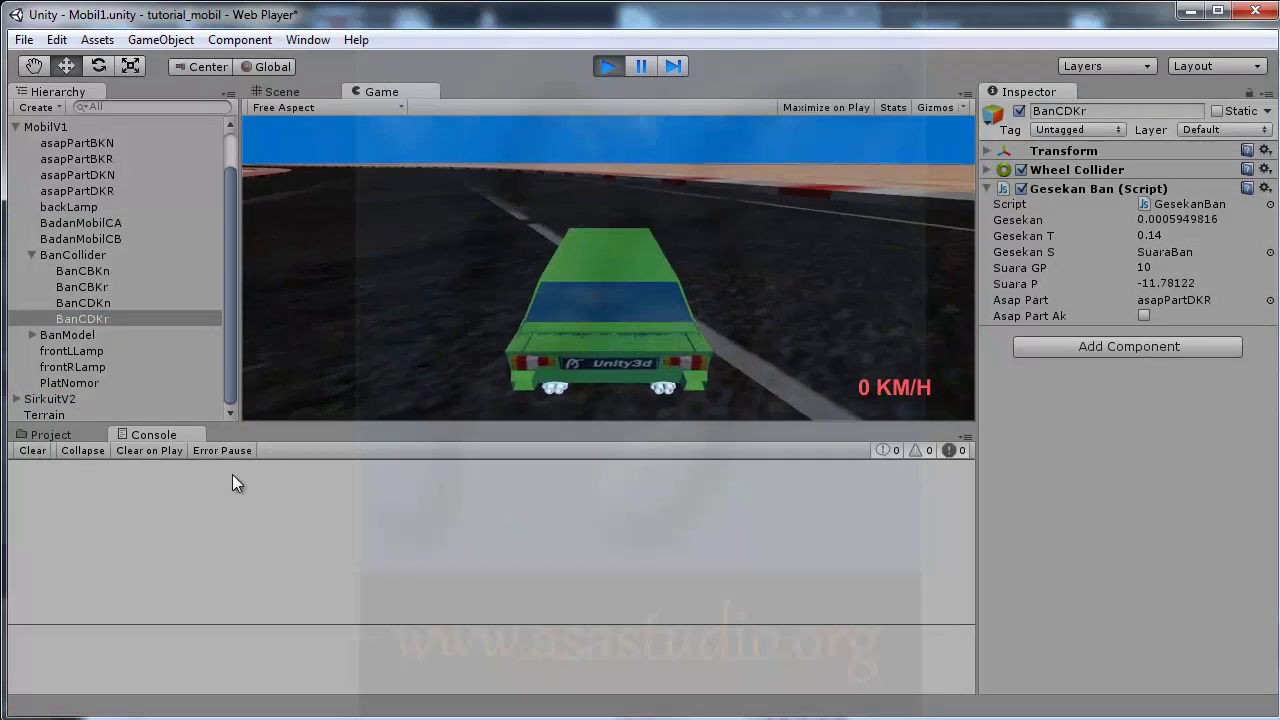
key(Up)
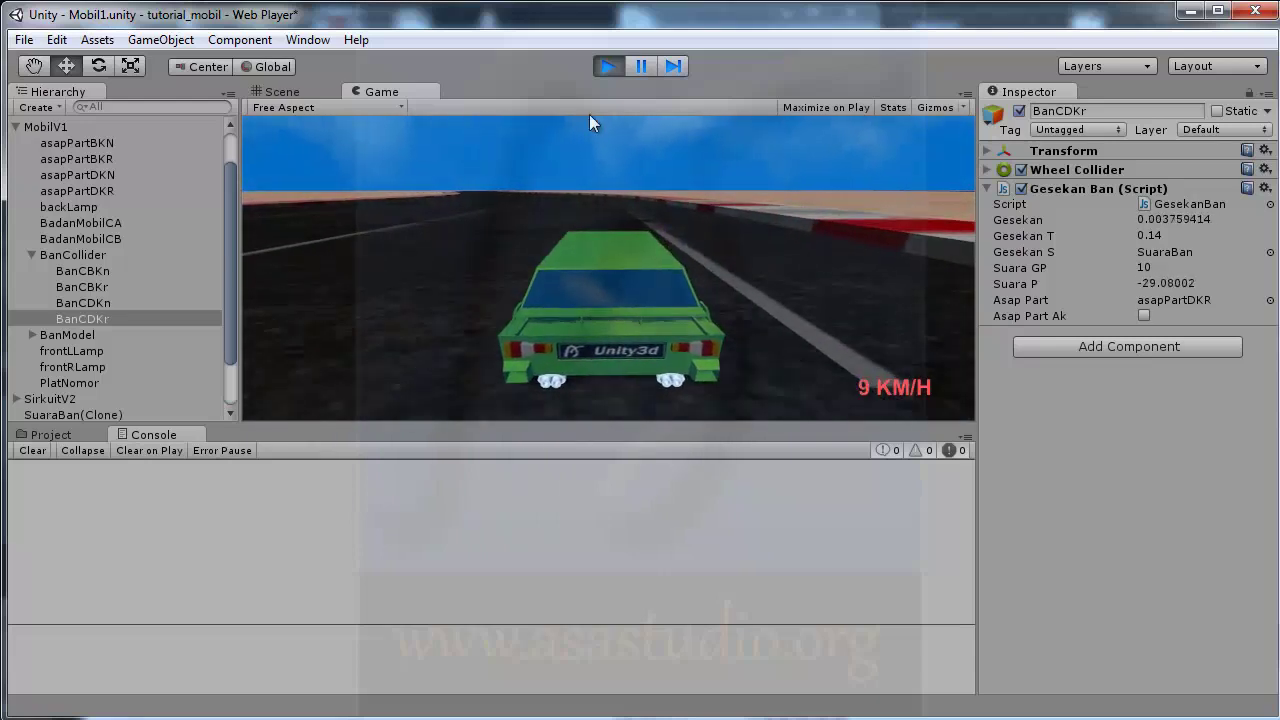
click(606, 67)
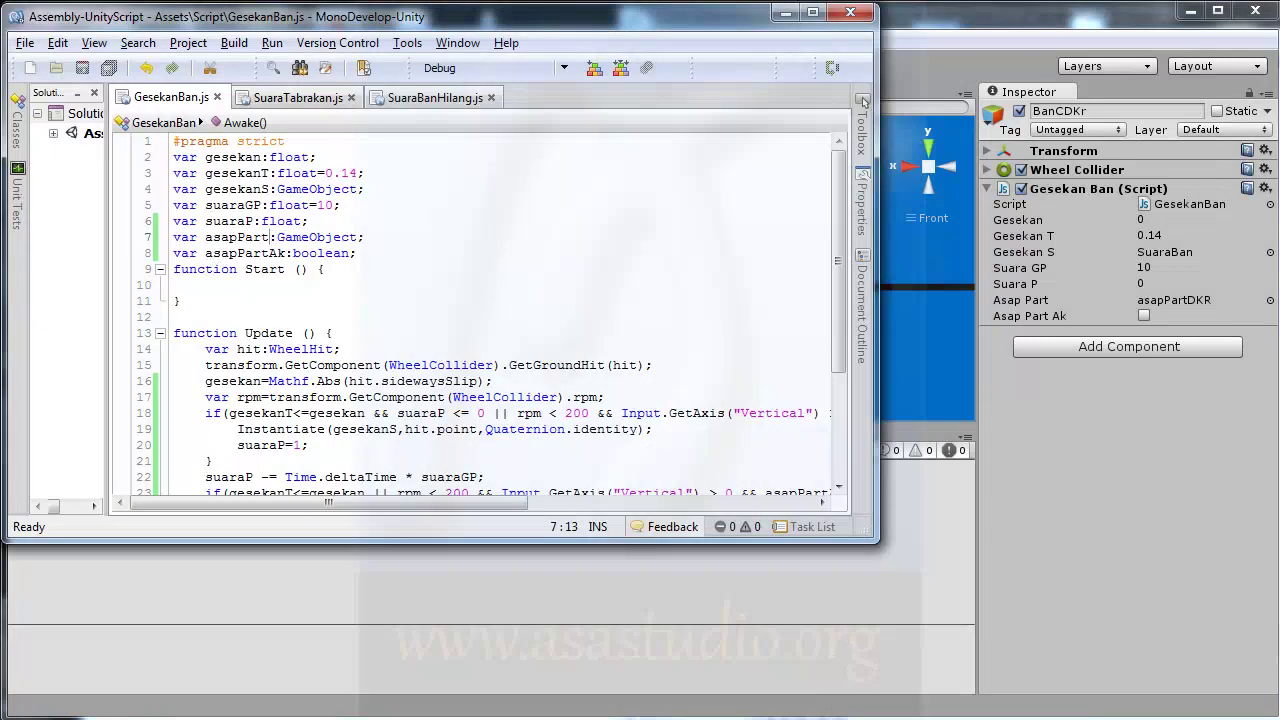
Step: In Start(), add 'asapPart.transform.position=transform.position;'
click(224, 285)
key(Tab)
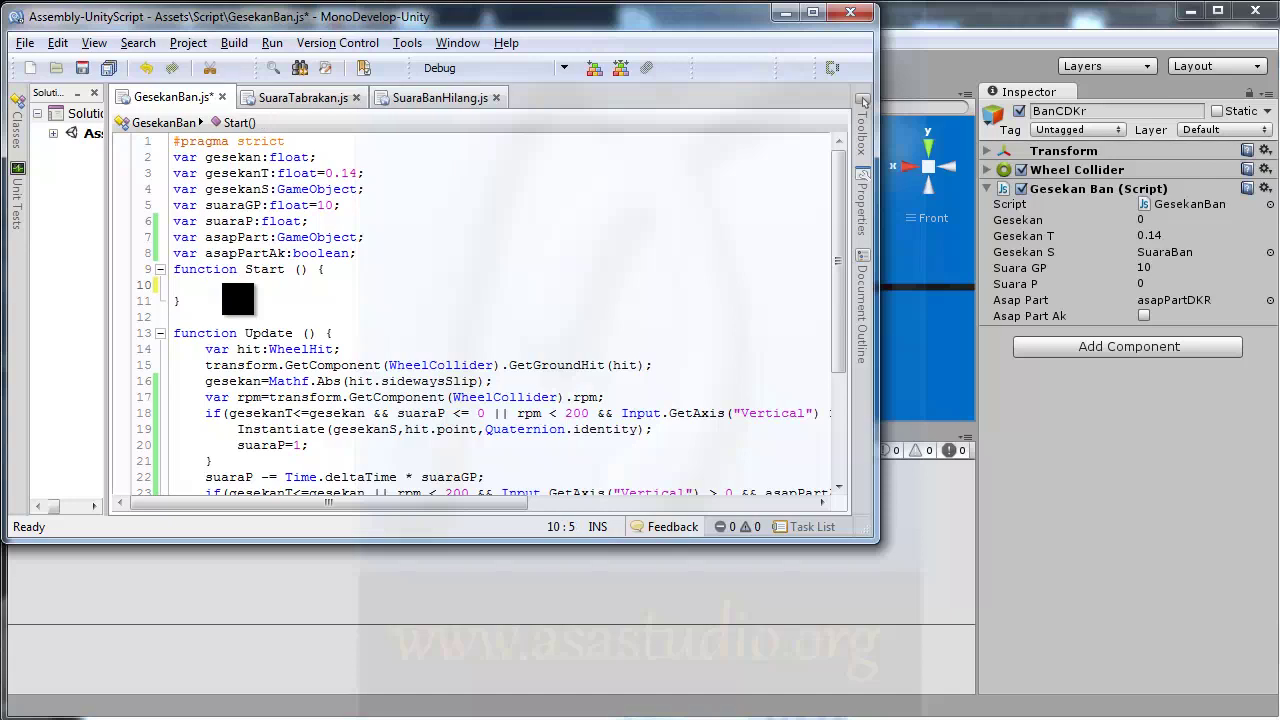
text(asap)
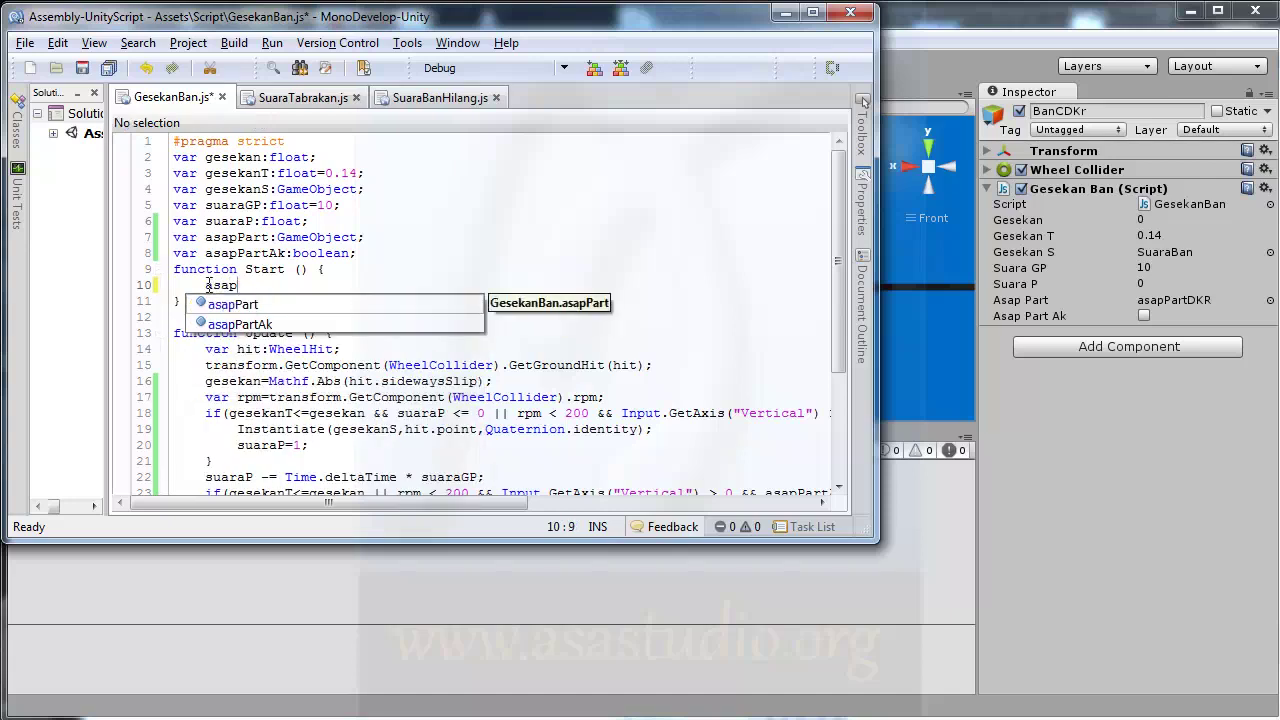
click(235, 305)
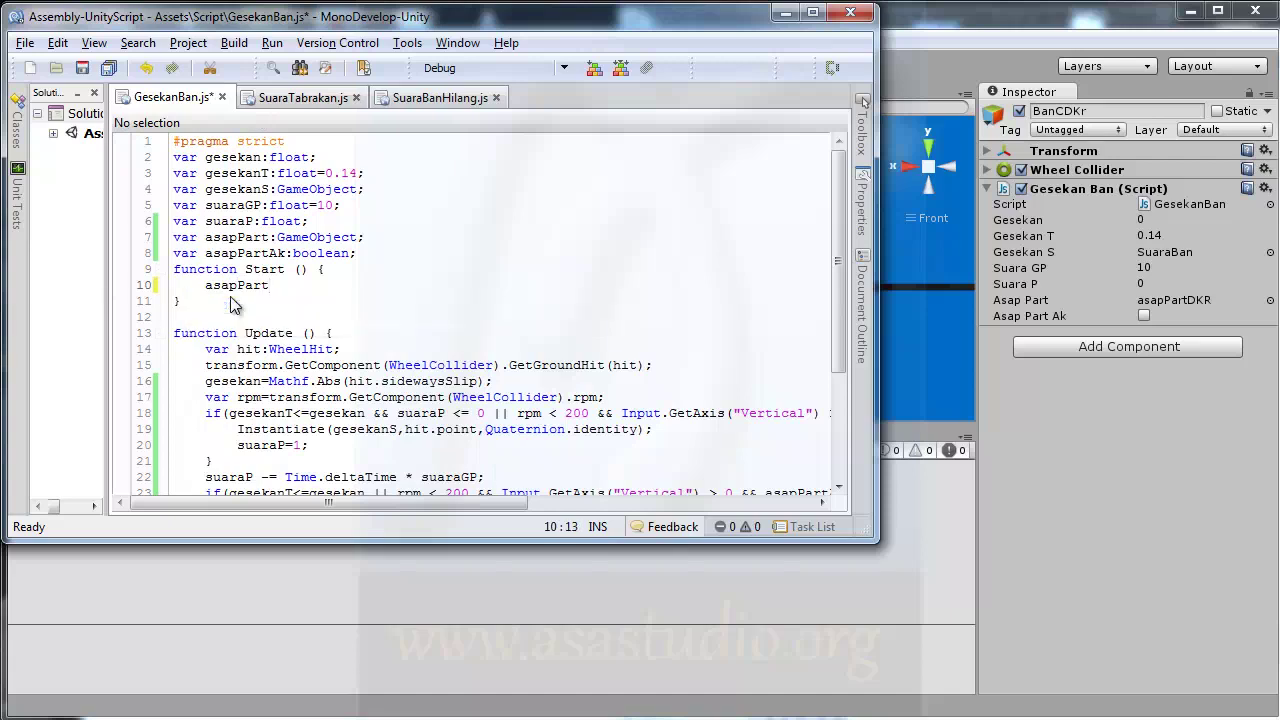
text(.tr)
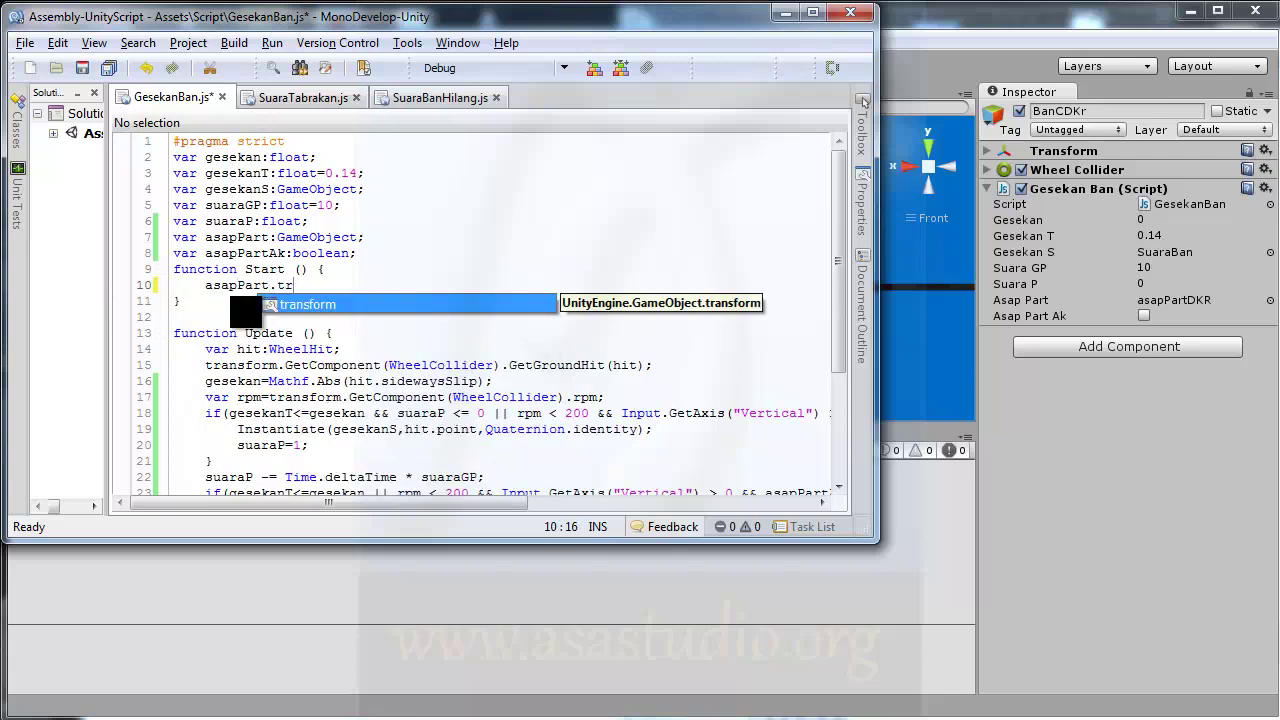
click(312, 305)
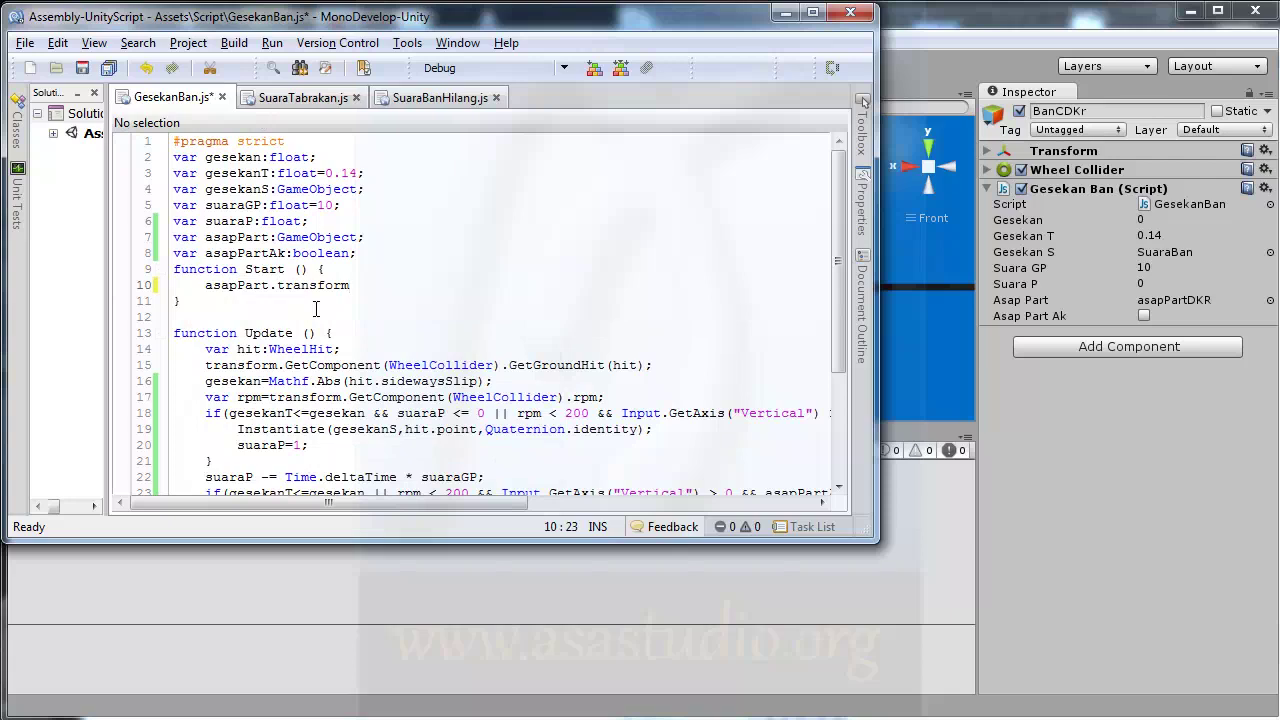
text(.po)
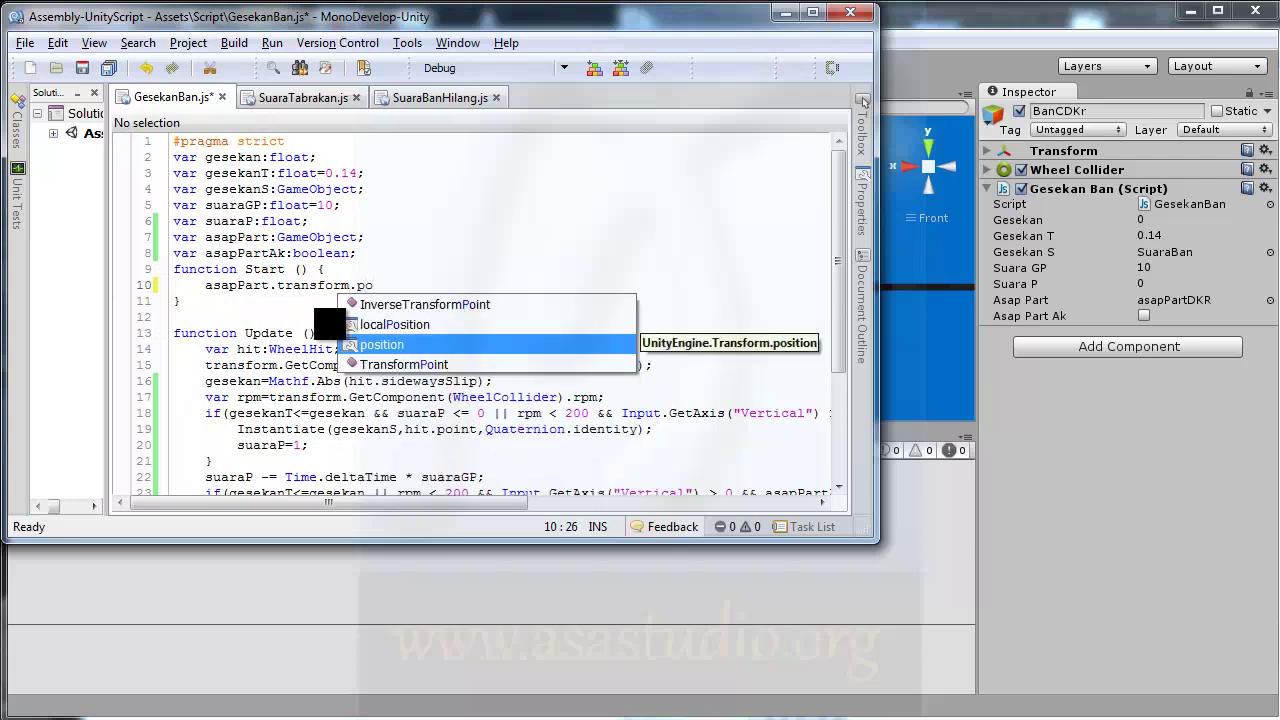
click(414, 342)
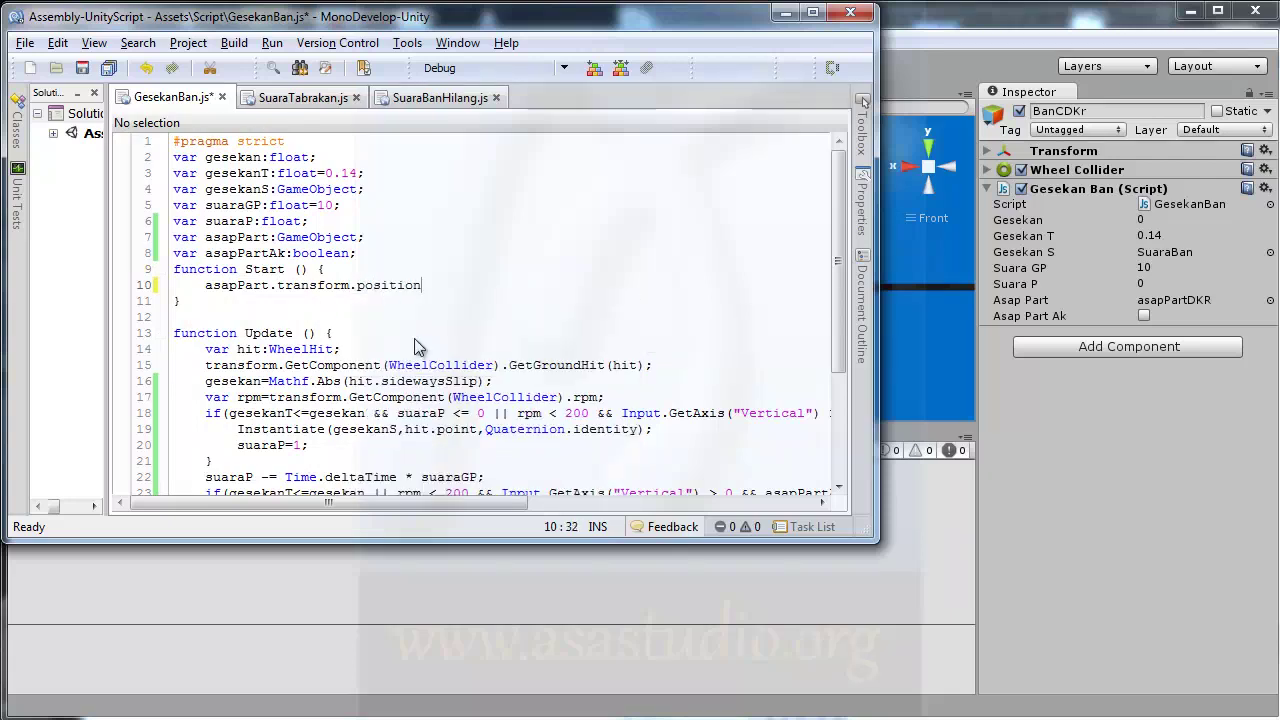
text(=tr)
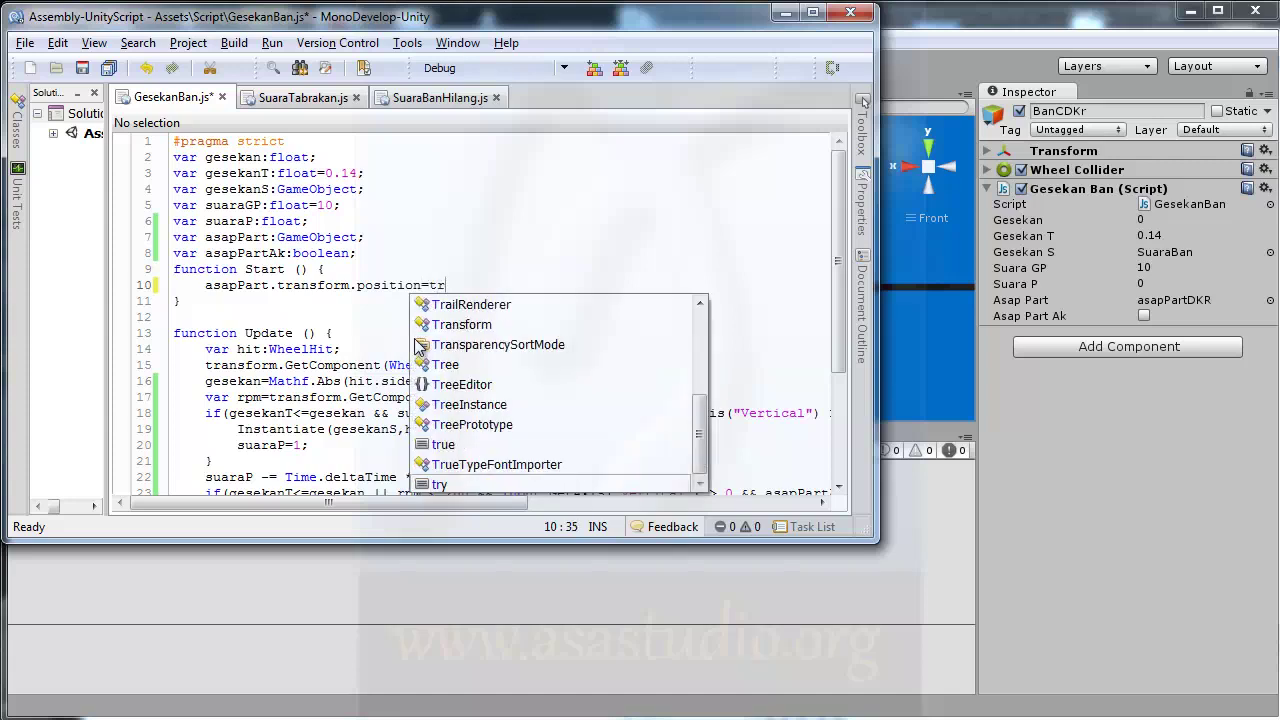
text(ans)
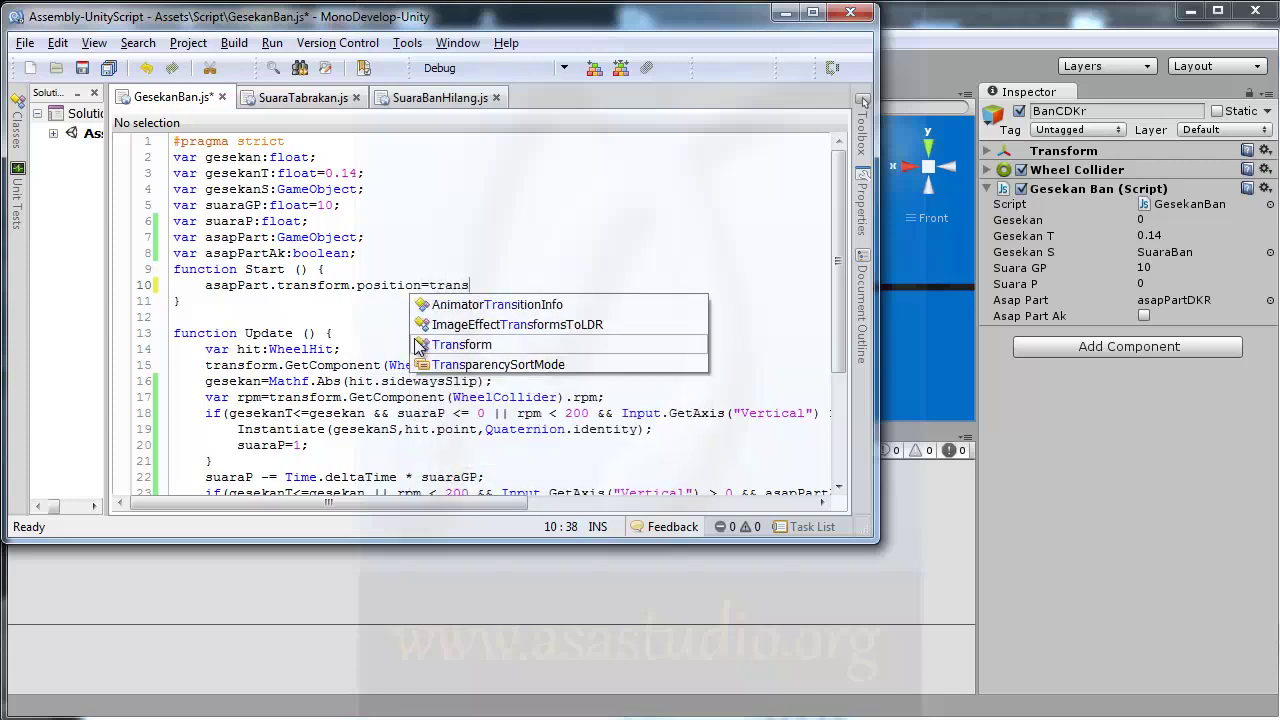
text(form)
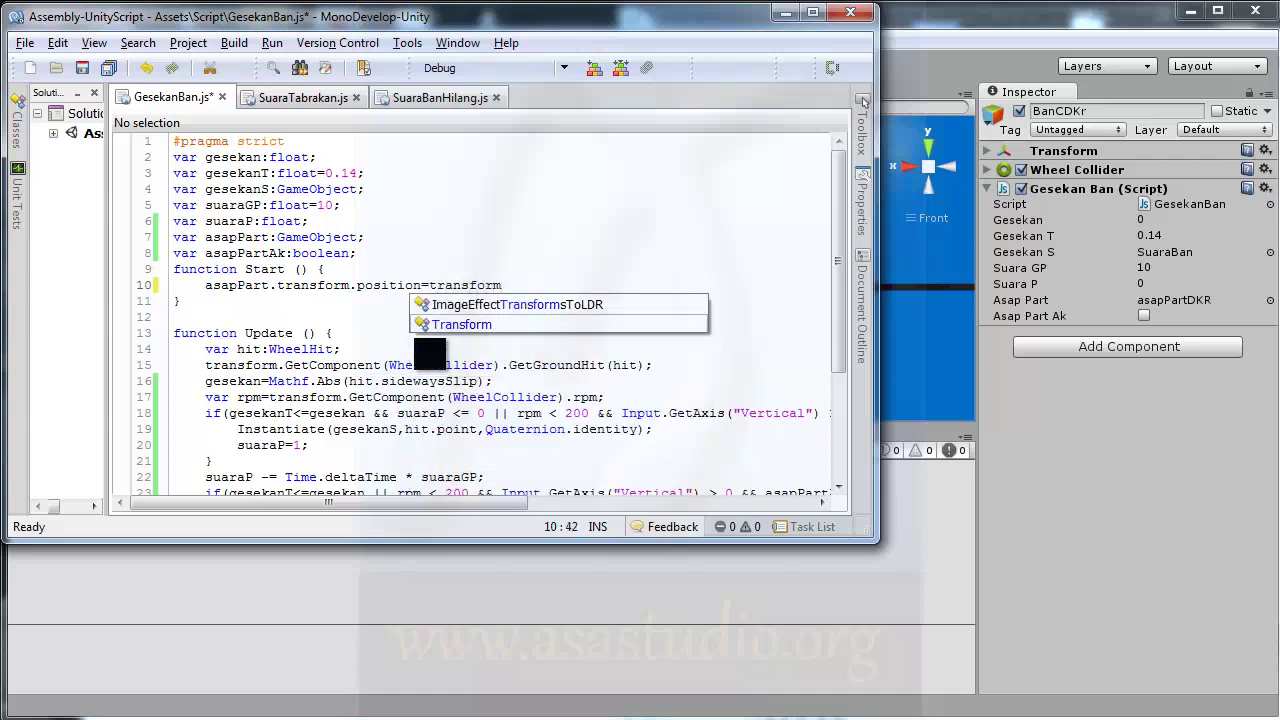
text(.position)
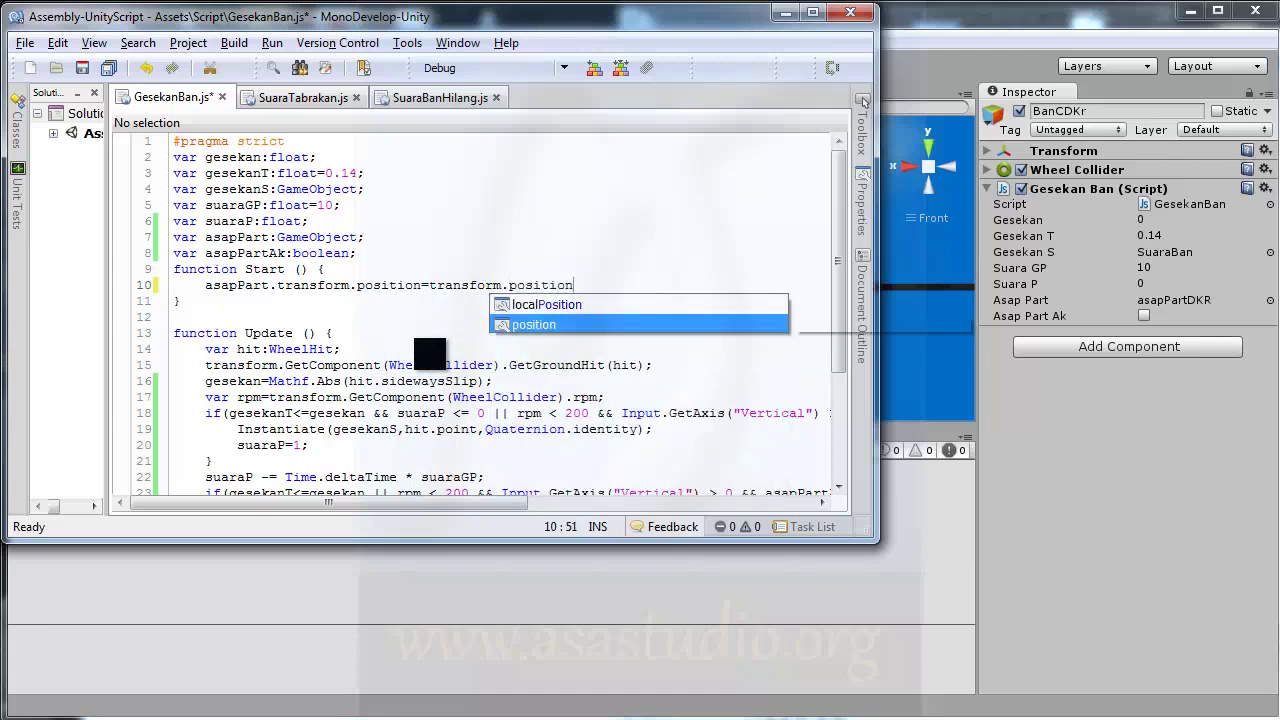
text(;)
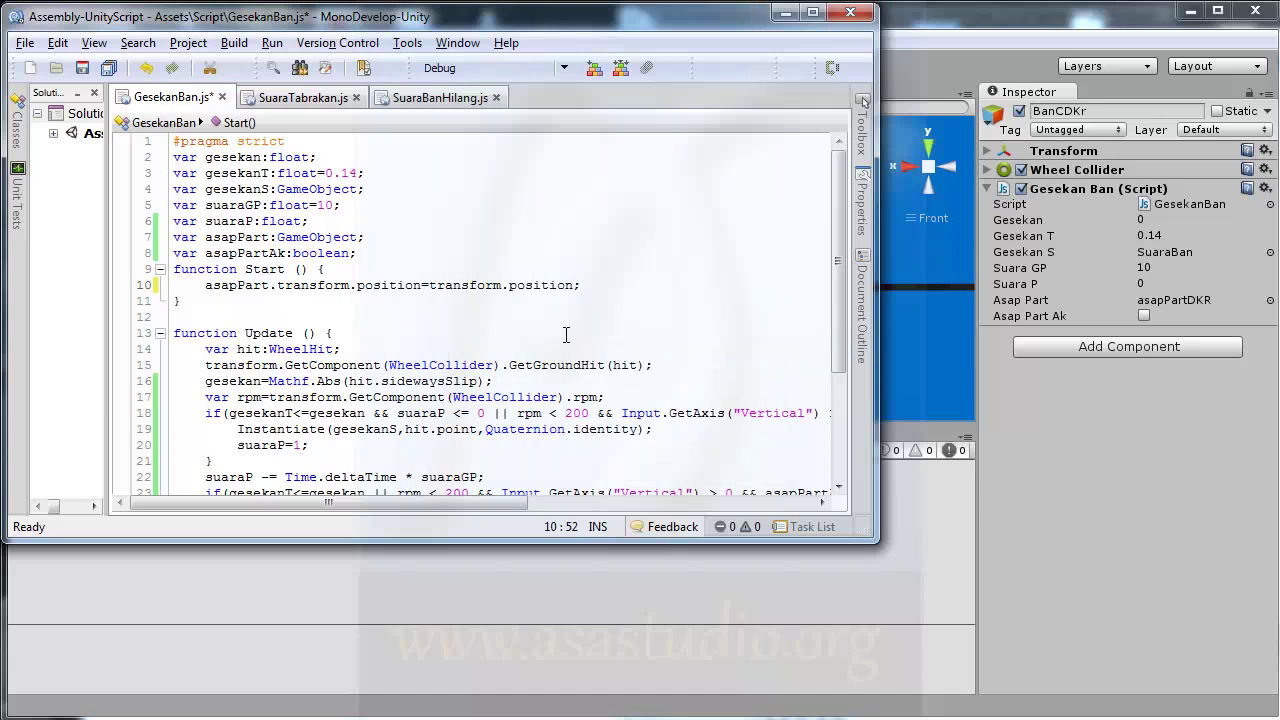
Step: Add a line setting asapPart.transform.position.y to 0.1 and save the script
key(Return)
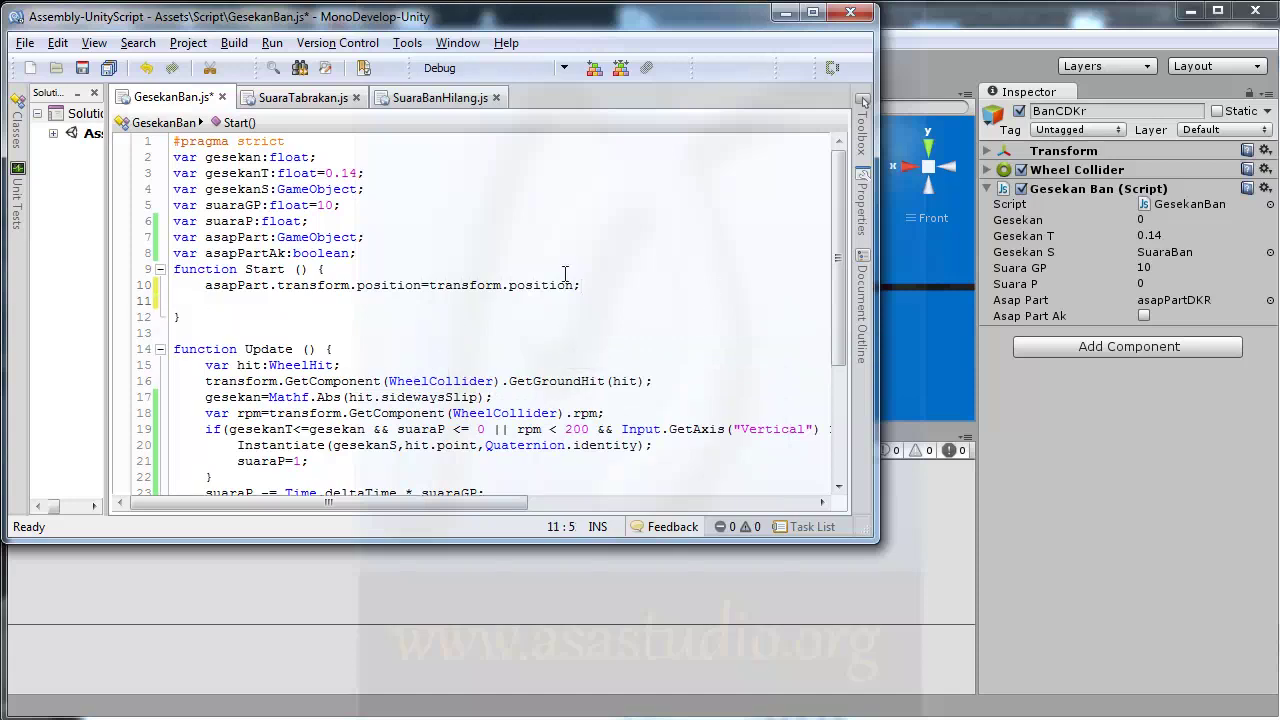
drag(599, 284, 207, 286)
key(ctrl+c)
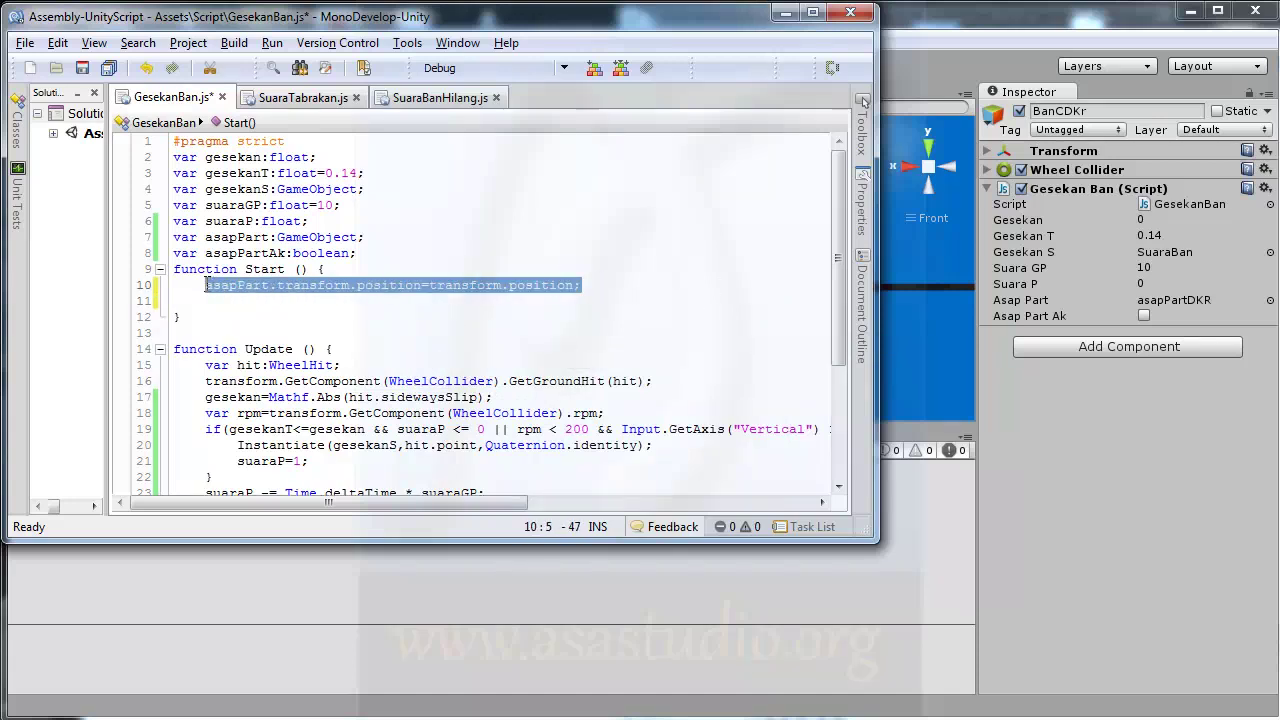
click(211, 298)
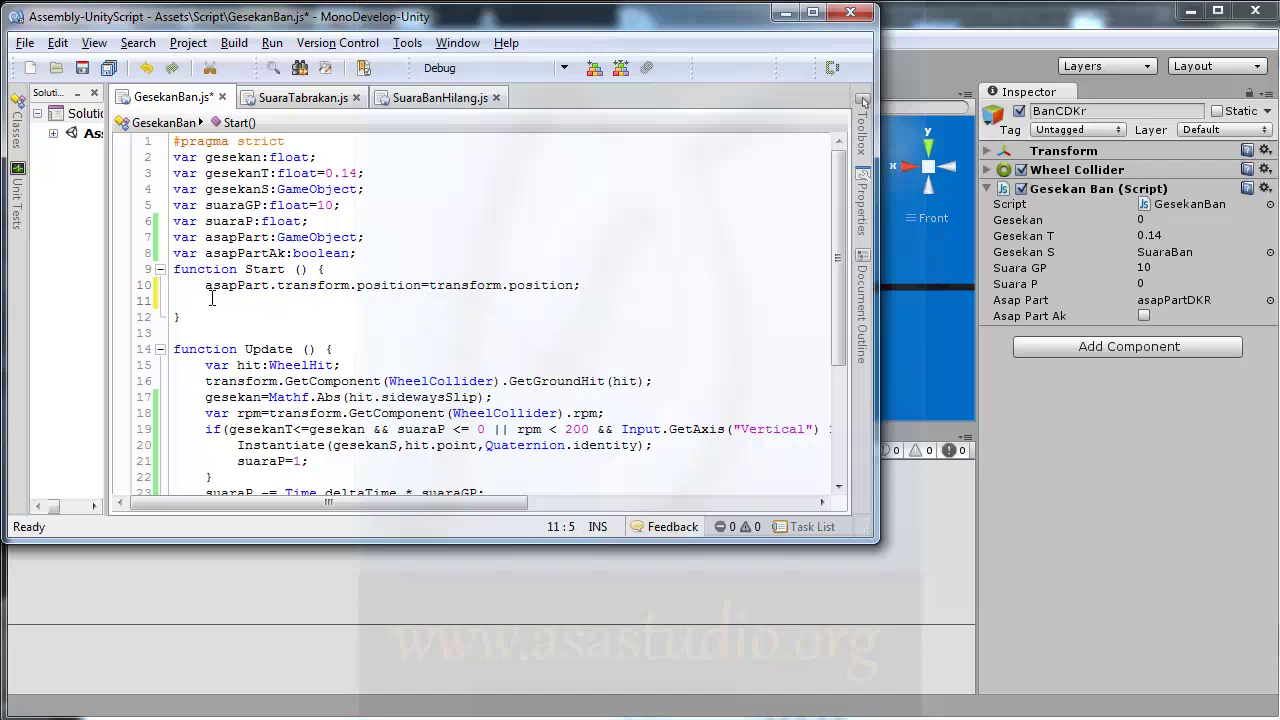
key(ctrl+v)
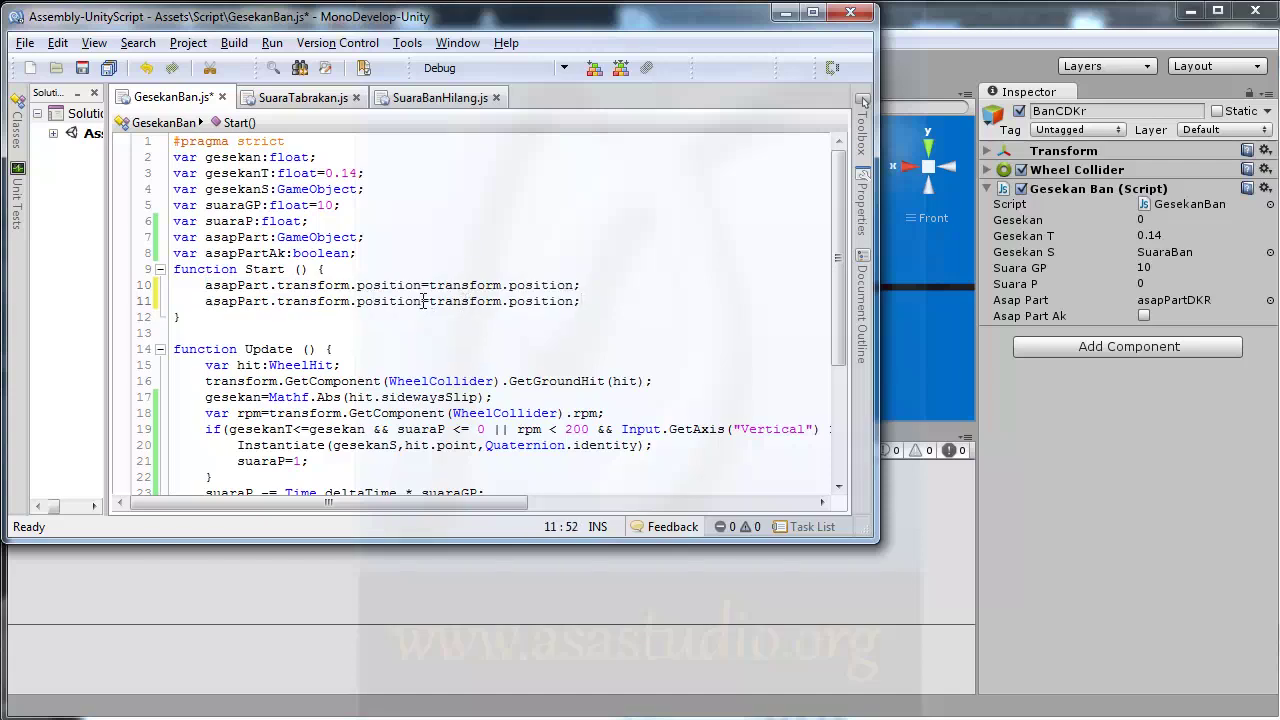
text(.)
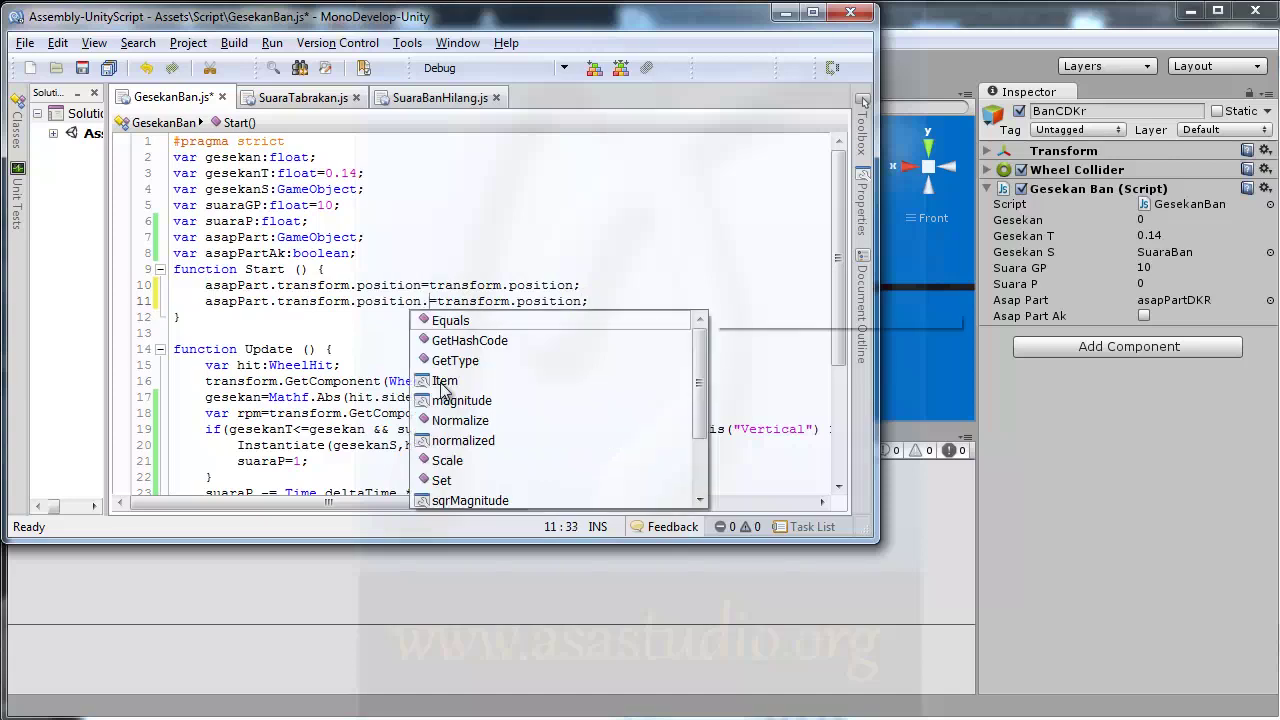
text(y)
key(Right)
key(shift+Right)
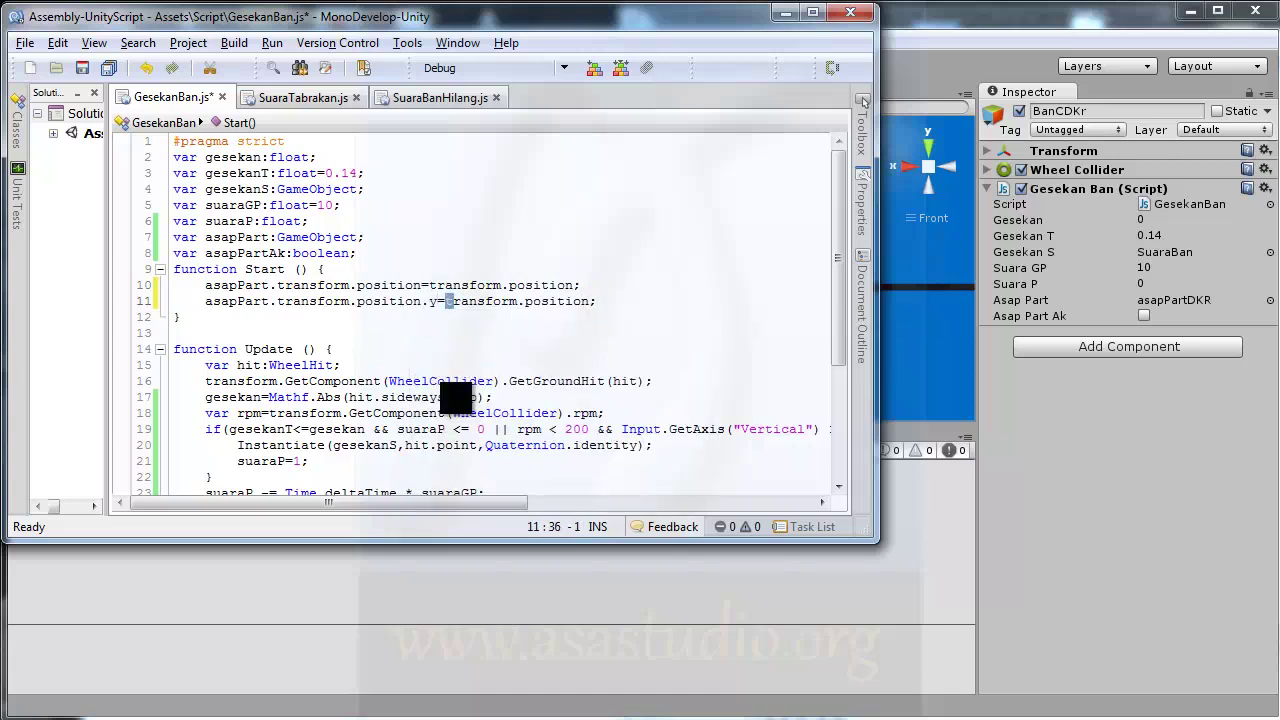
key(shift+Right)
key(shift+Right)
key(shift+Right)
key(shift+Right)
key(shift+Right)
key(shift+Right)
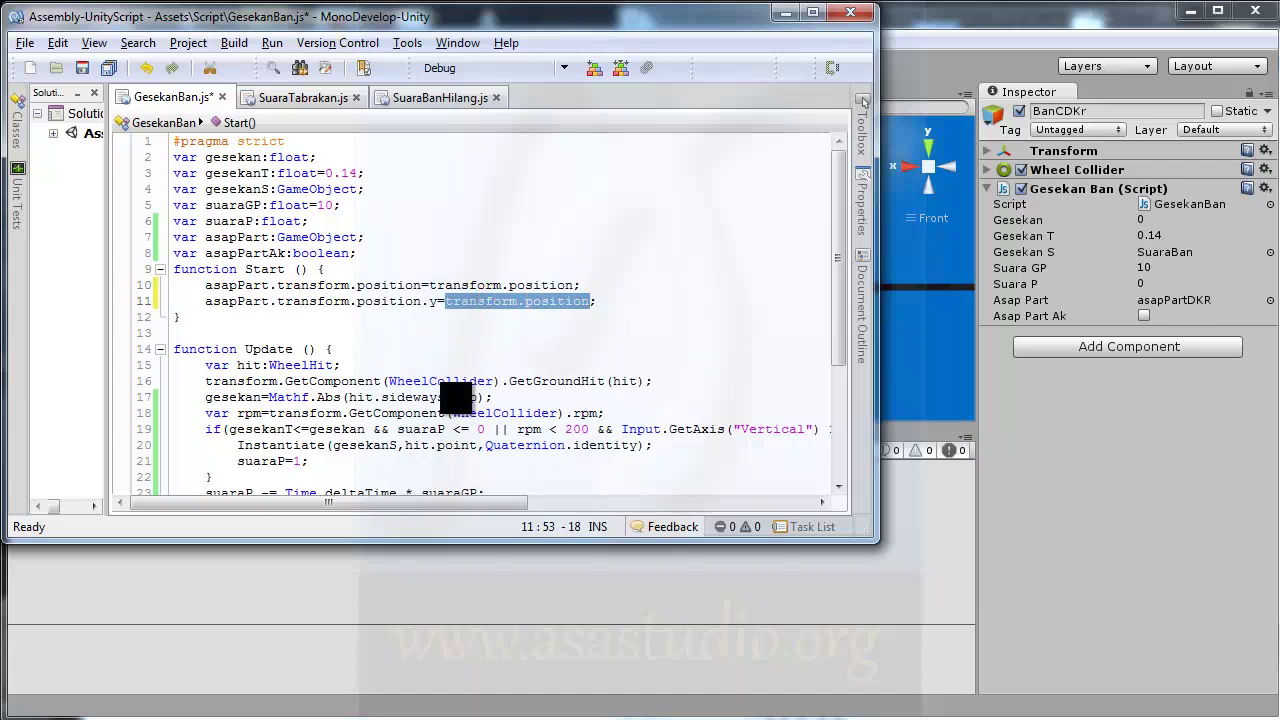
text(0.1)
click(109, 68)
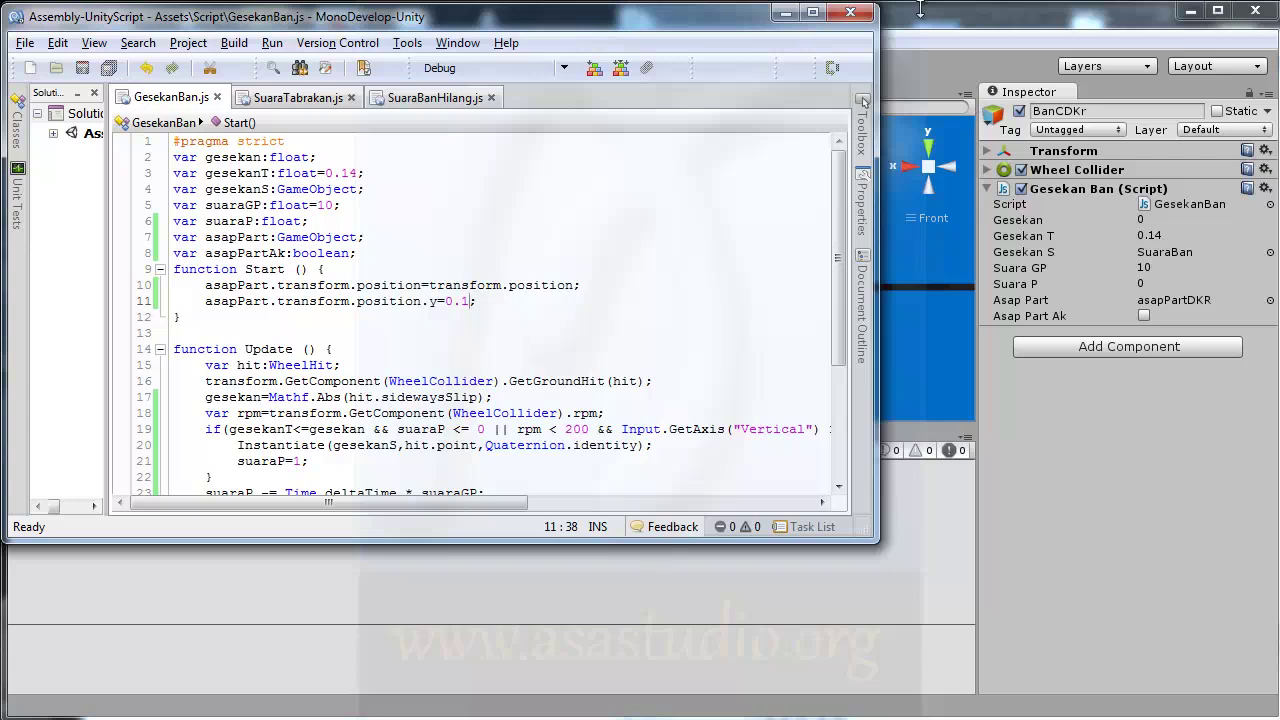
click(920, 10)
Step: Start play mode and drive the car forward, left, braking and accelerating to raise tyre smoke
click(608, 64)
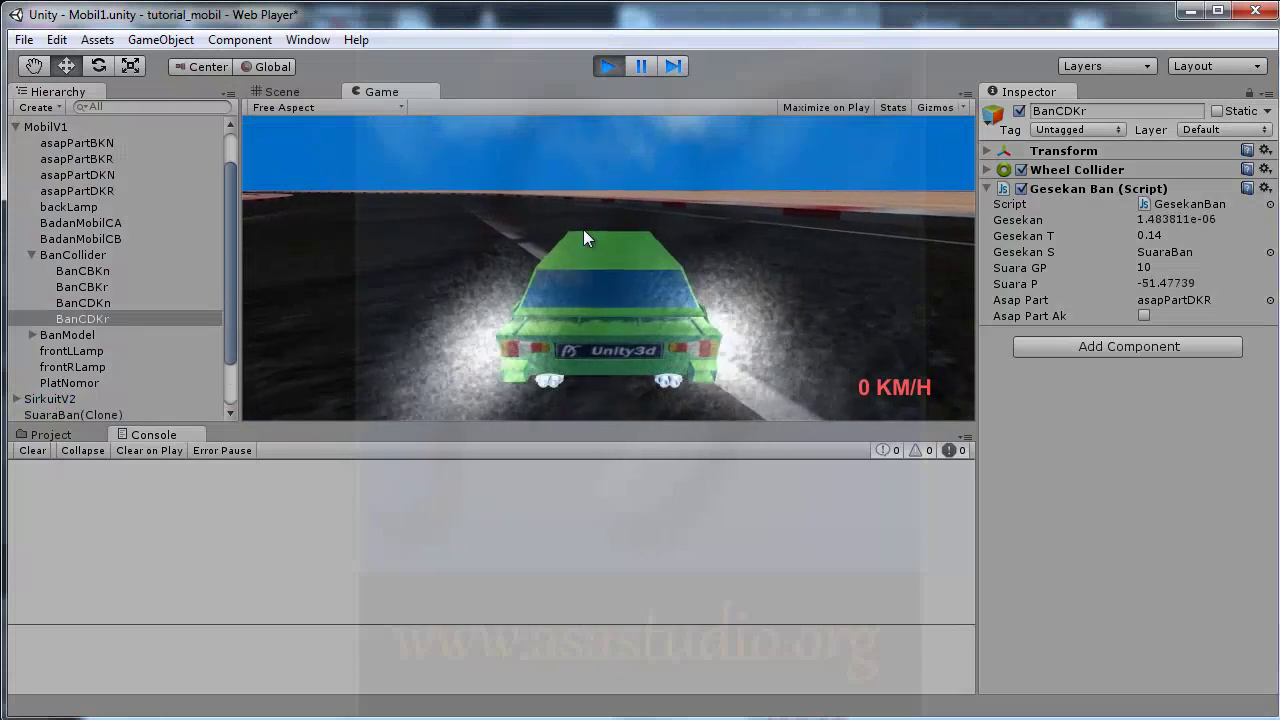
key(Up)
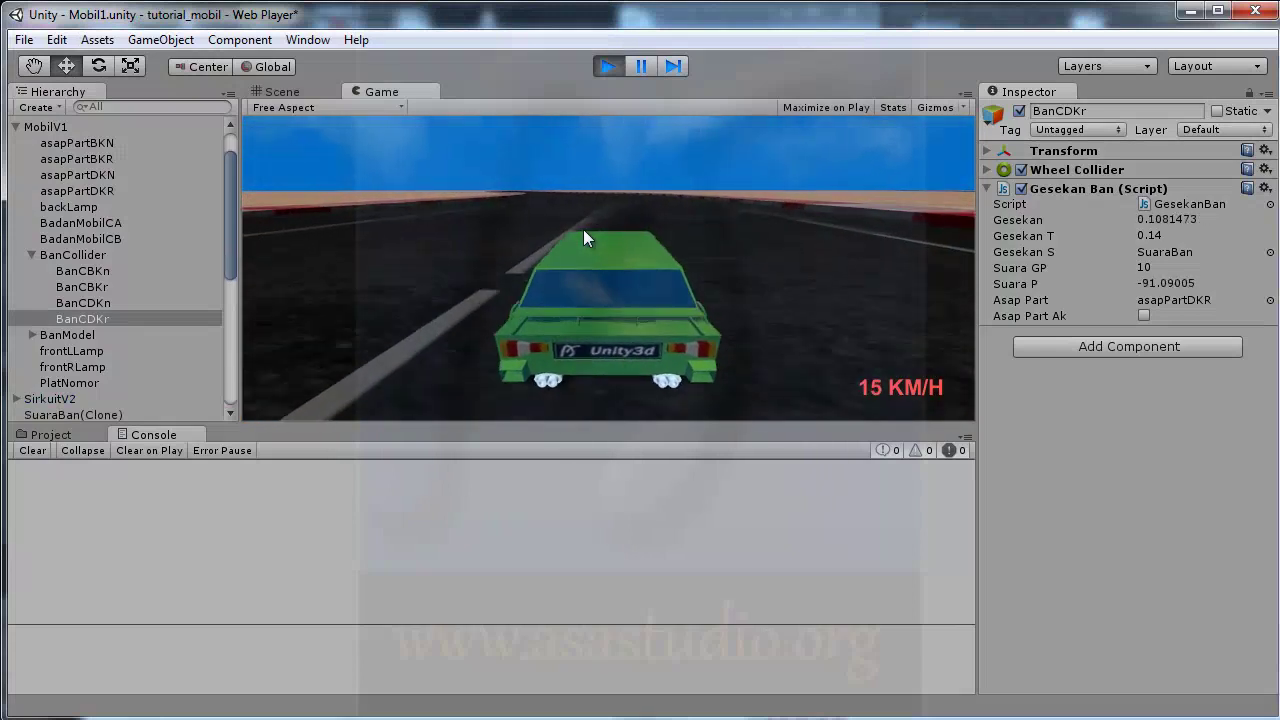
key(Left)
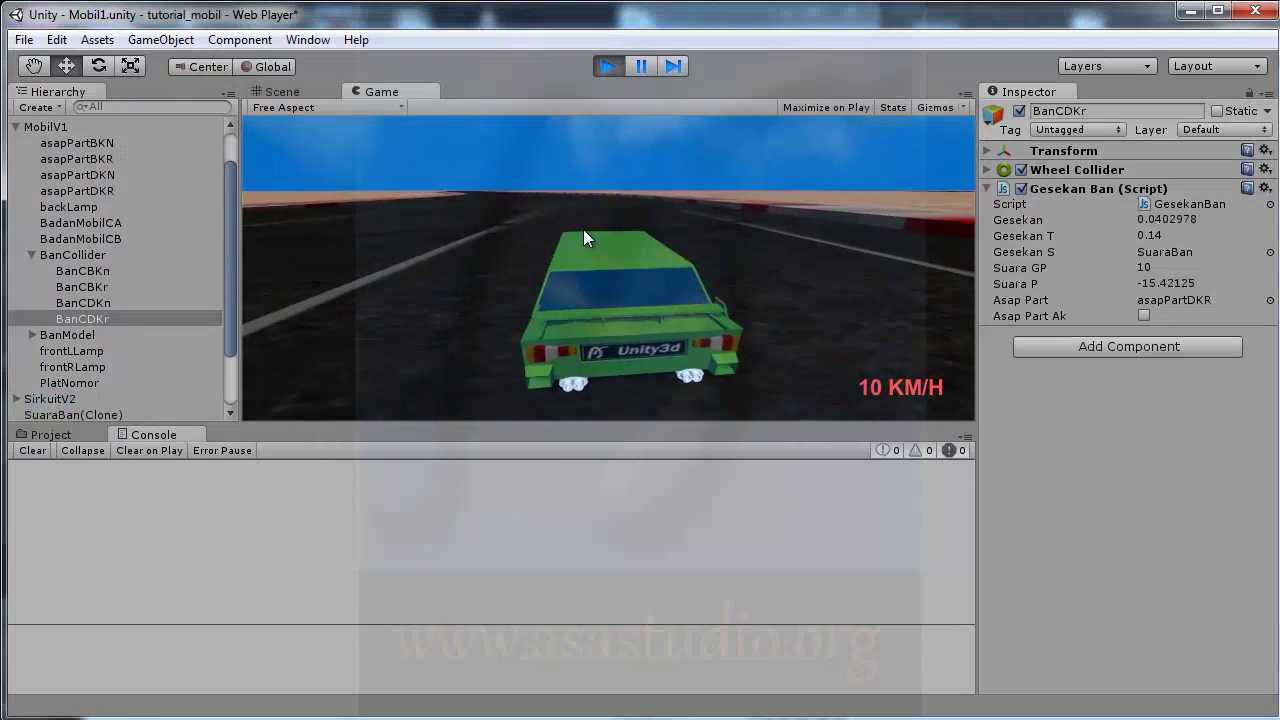
key(Down)
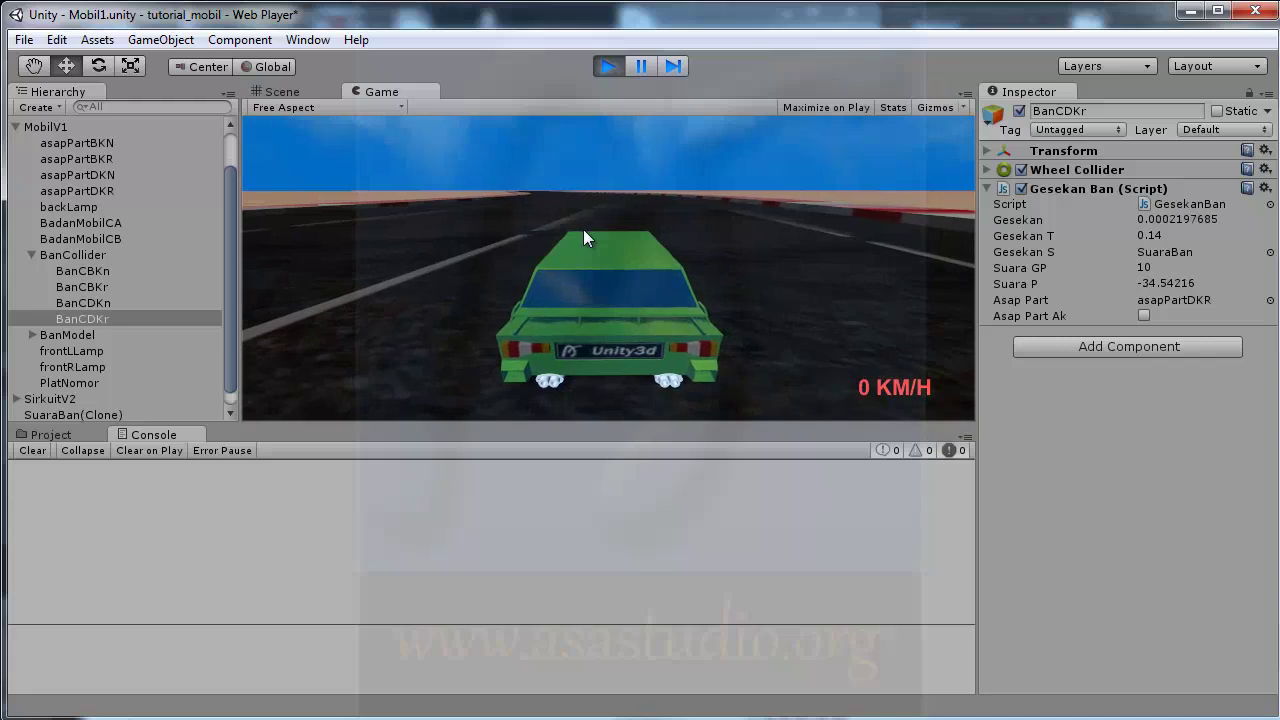
key(Up)
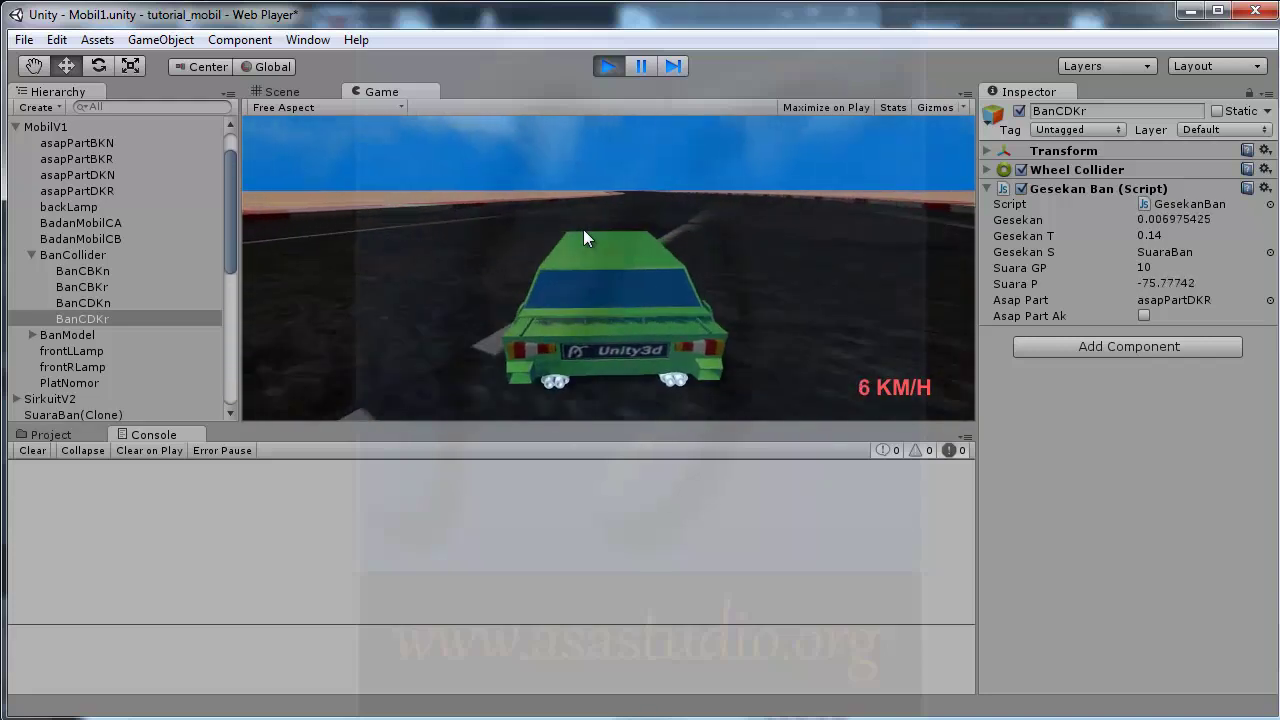
key(Up)
Step: Frame the MobilV1 car in the Scene view and look at it from the Top view
click(293, 88)
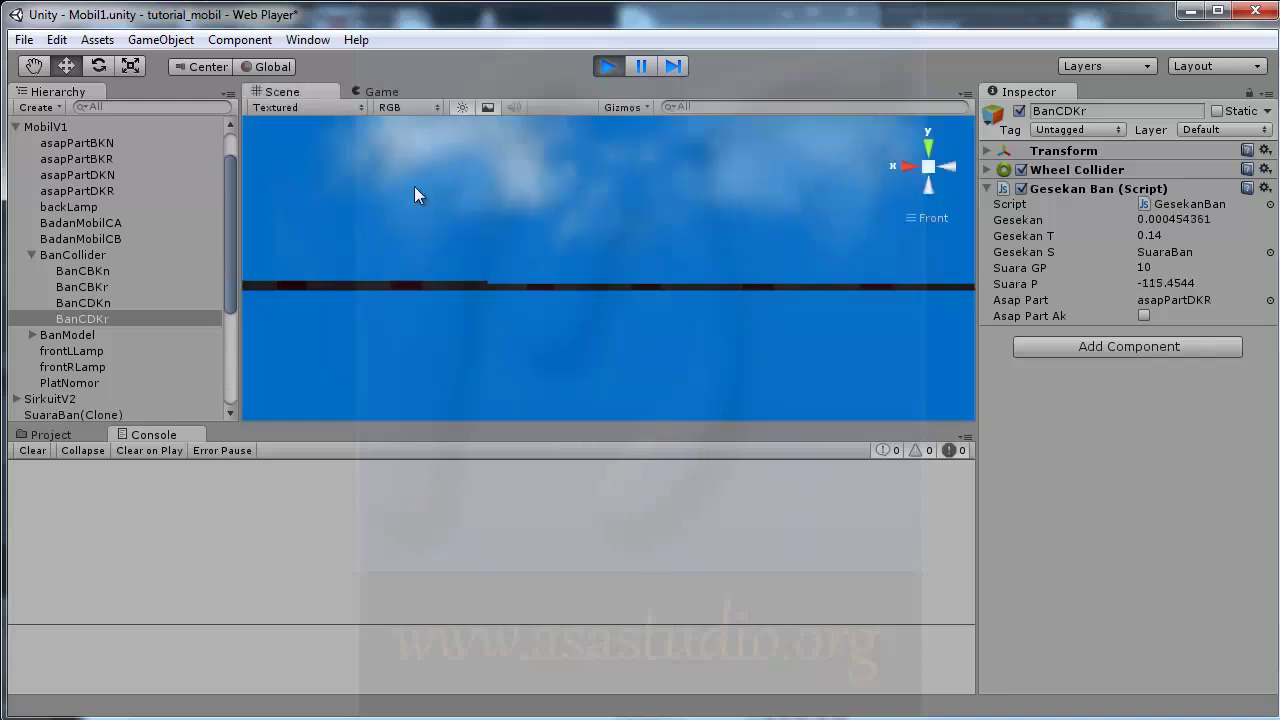
double_click(46, 128)
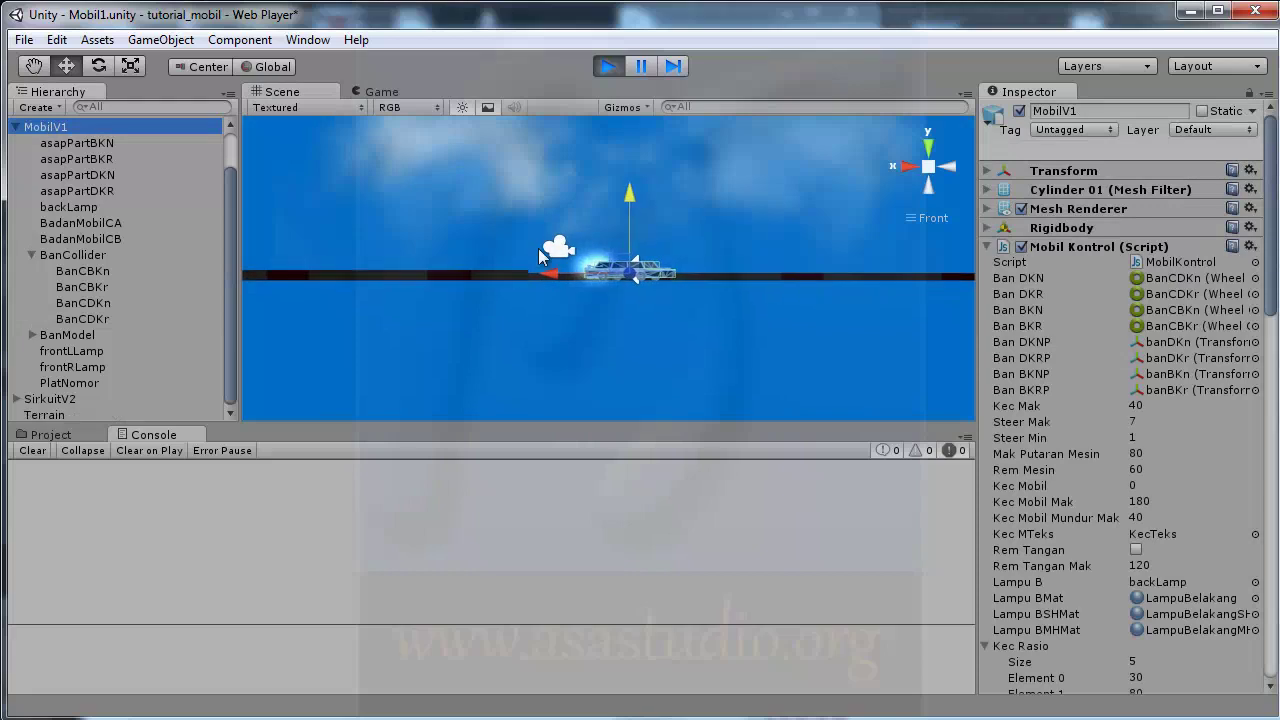
scroll(658, 183, up, 5)
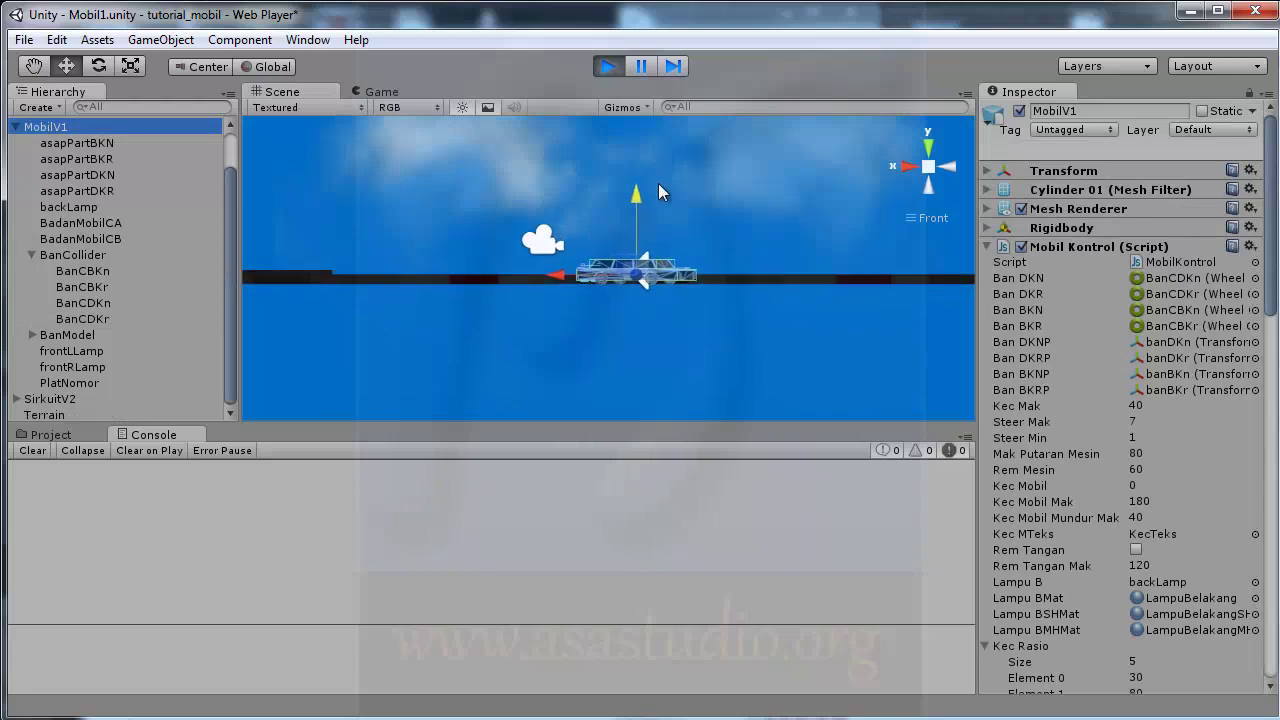
click(928, 148)
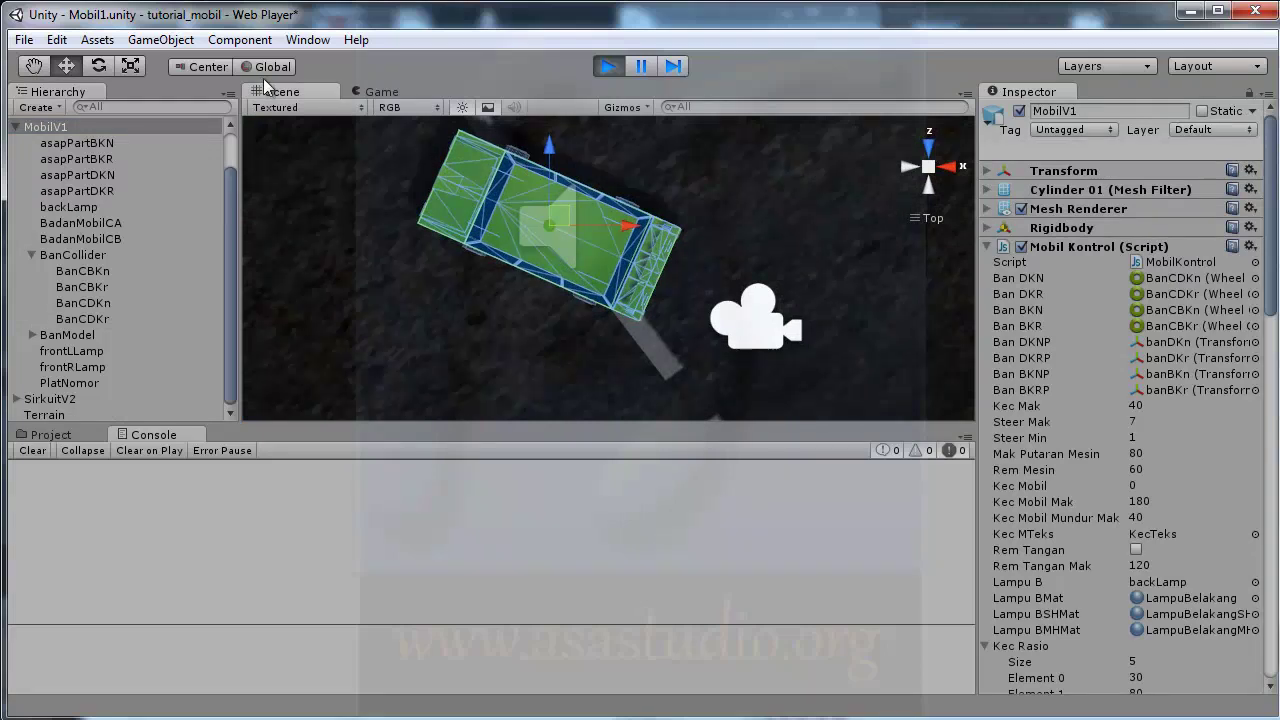
Step: Compare the tyre smoke between Game and top-down Scene views, then stop play mode
click(384, 91)
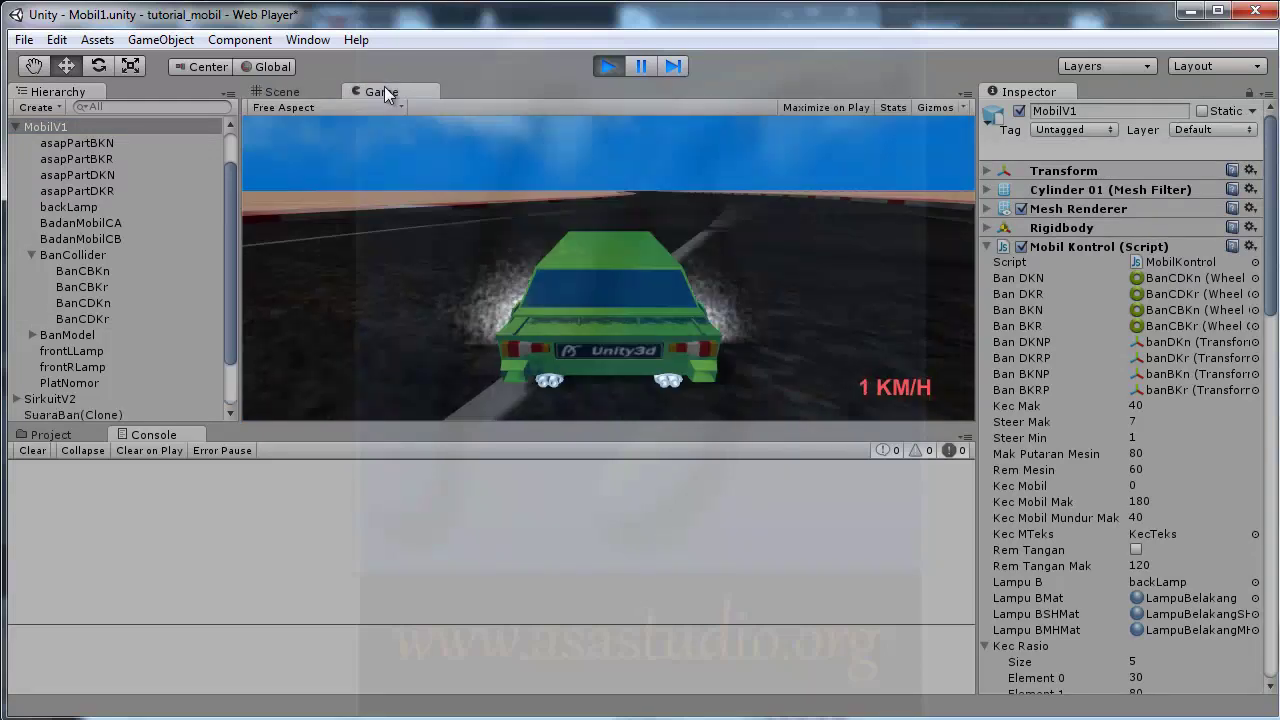
click(291, 95)
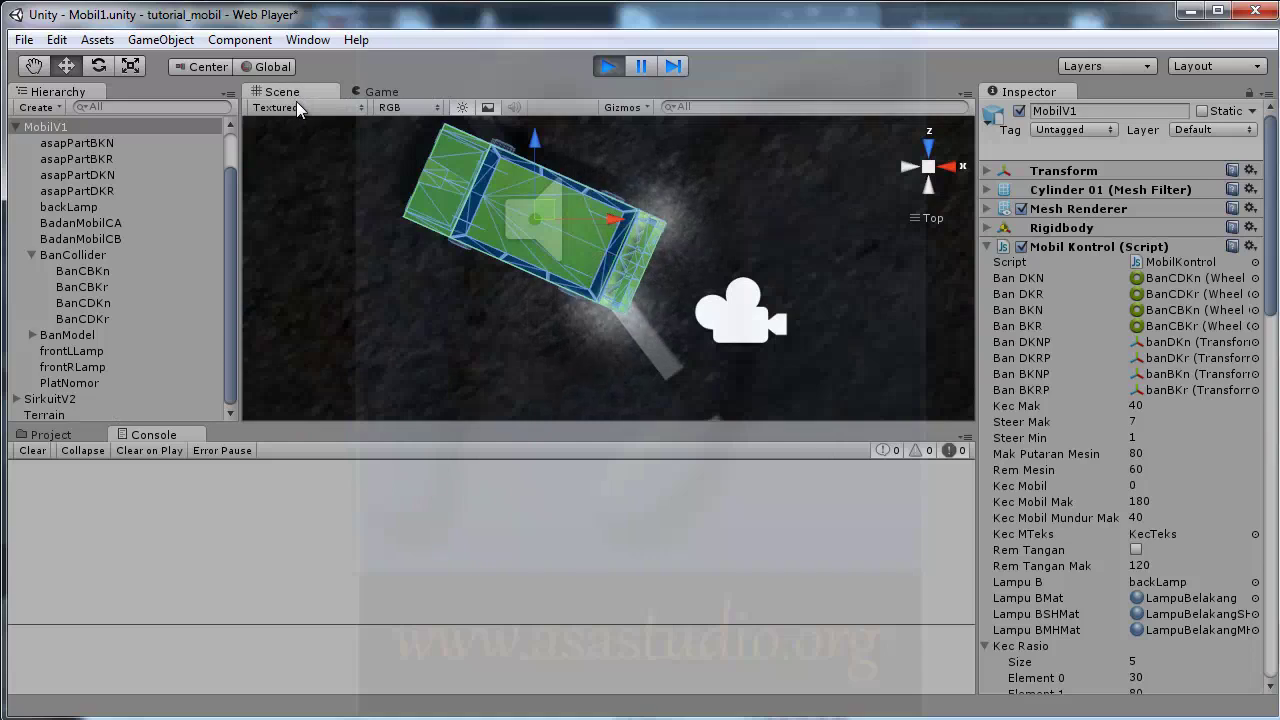
click(378, 98)
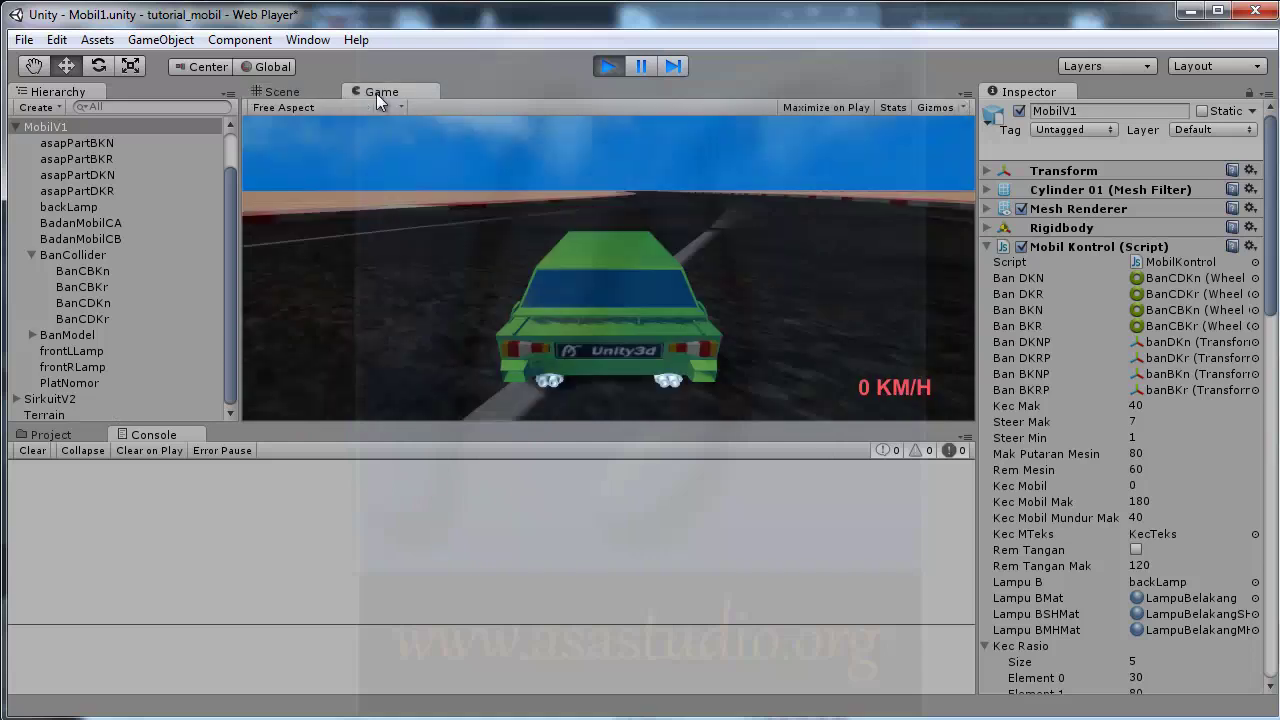
key(Up)
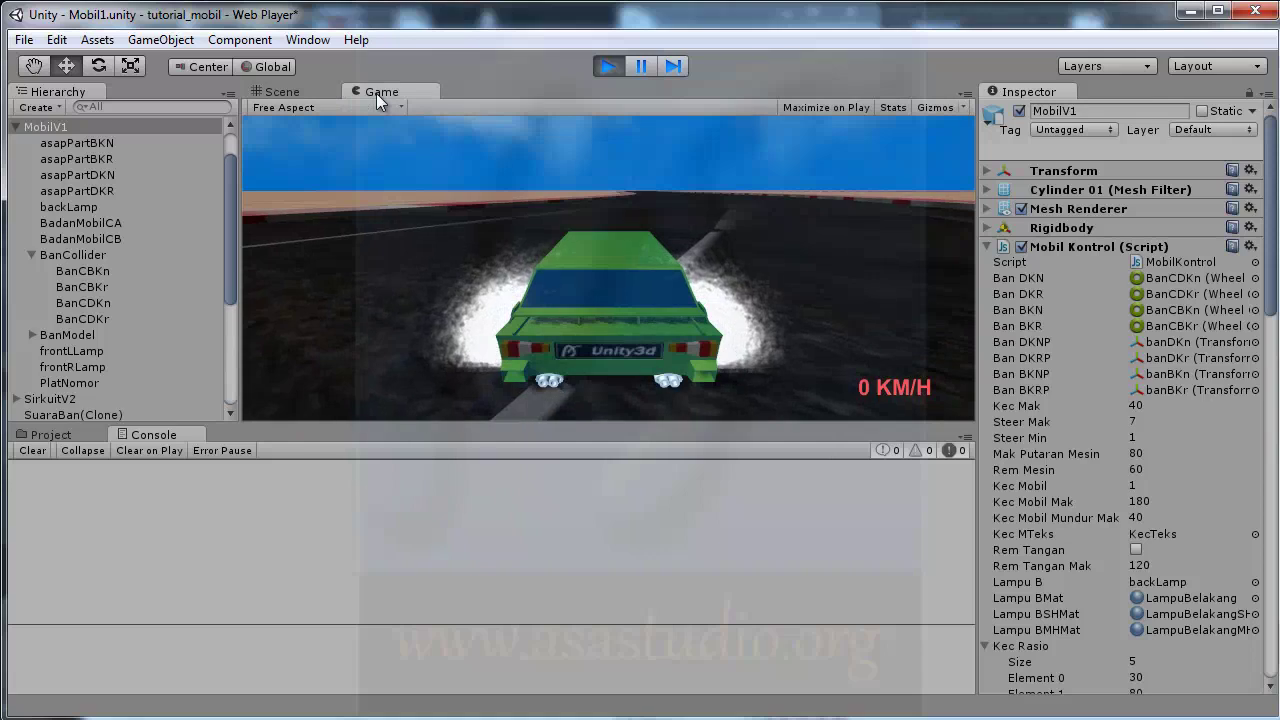
click(285, 93)
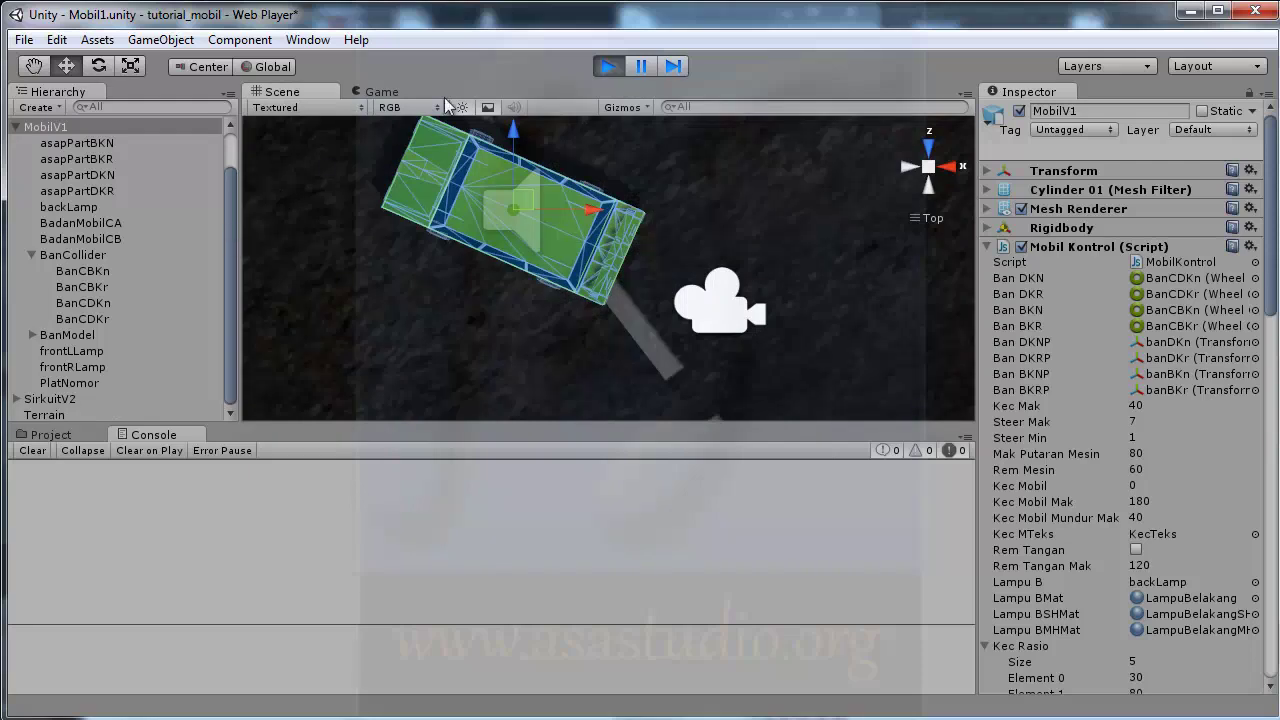
click(382, 90)
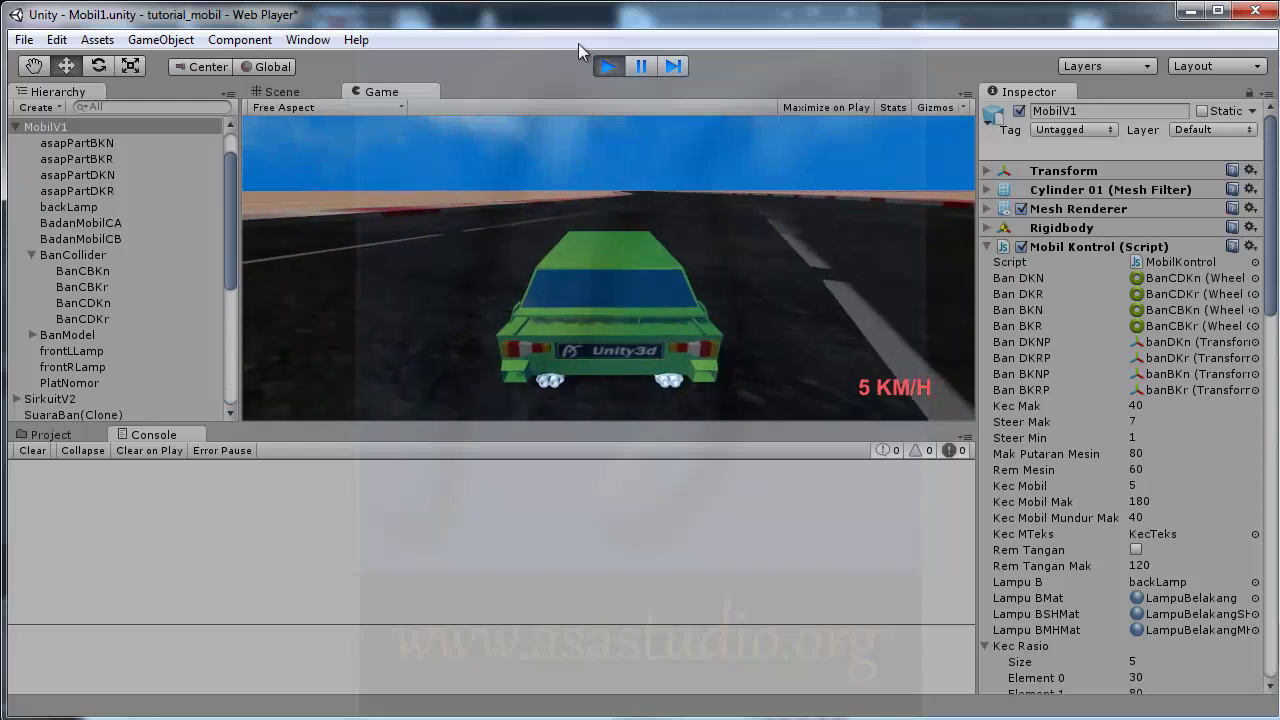
click(276, 92)
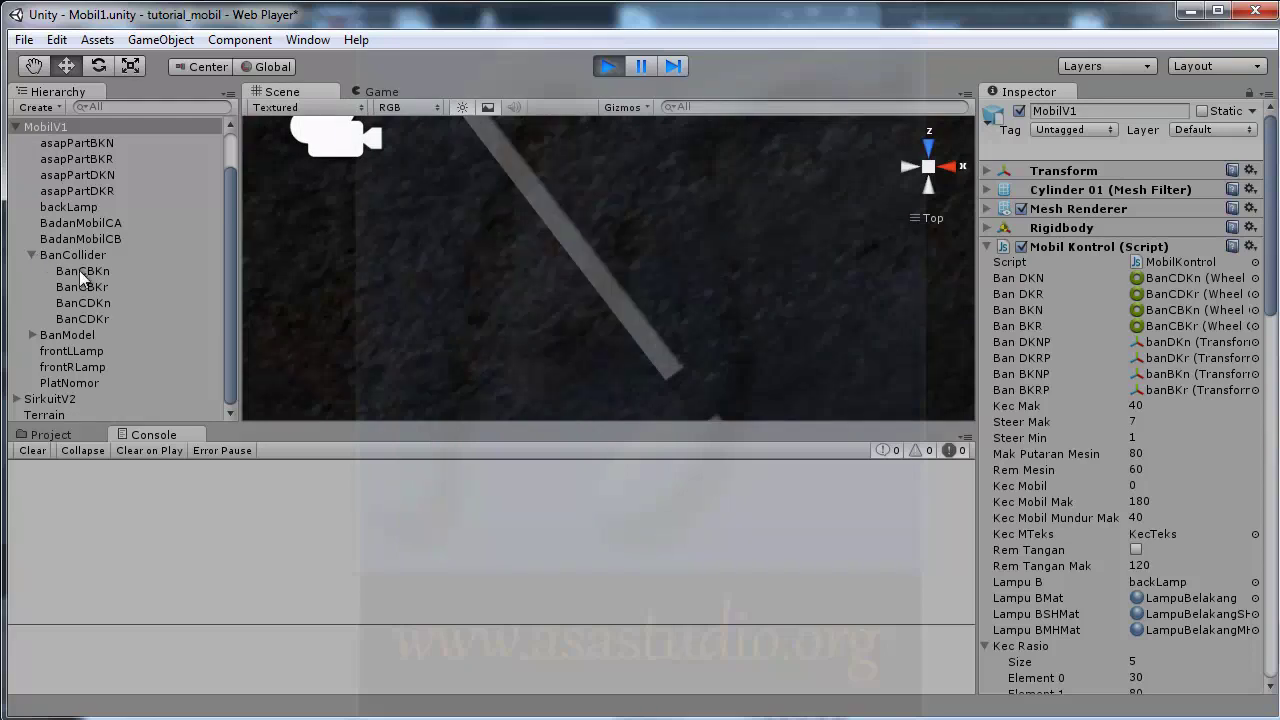
click(609, 67)
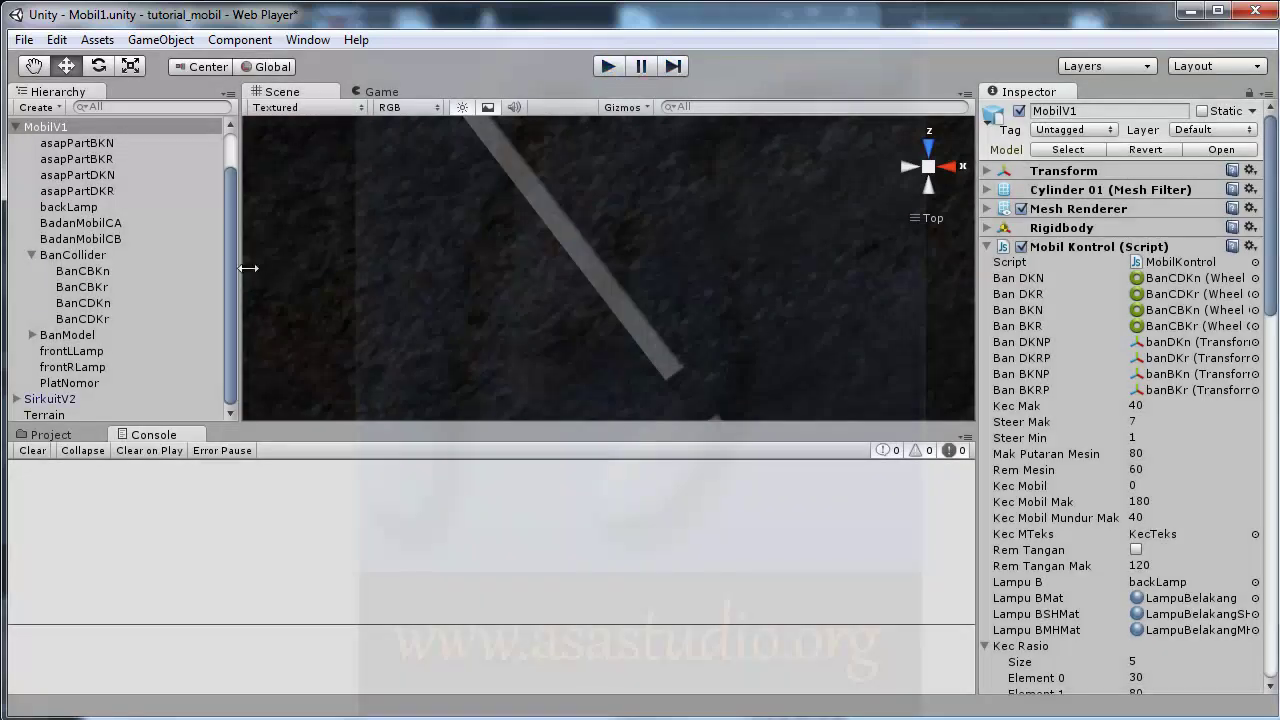
Step: Test-drive the car up to 57 KM/H, stop play mode, and select BanCBKn in the Hierarchy
mouse_move(229, 268)
mouse_down()
mouse_move(228, 235)
mouse_move(240, 308)
mouse_up()
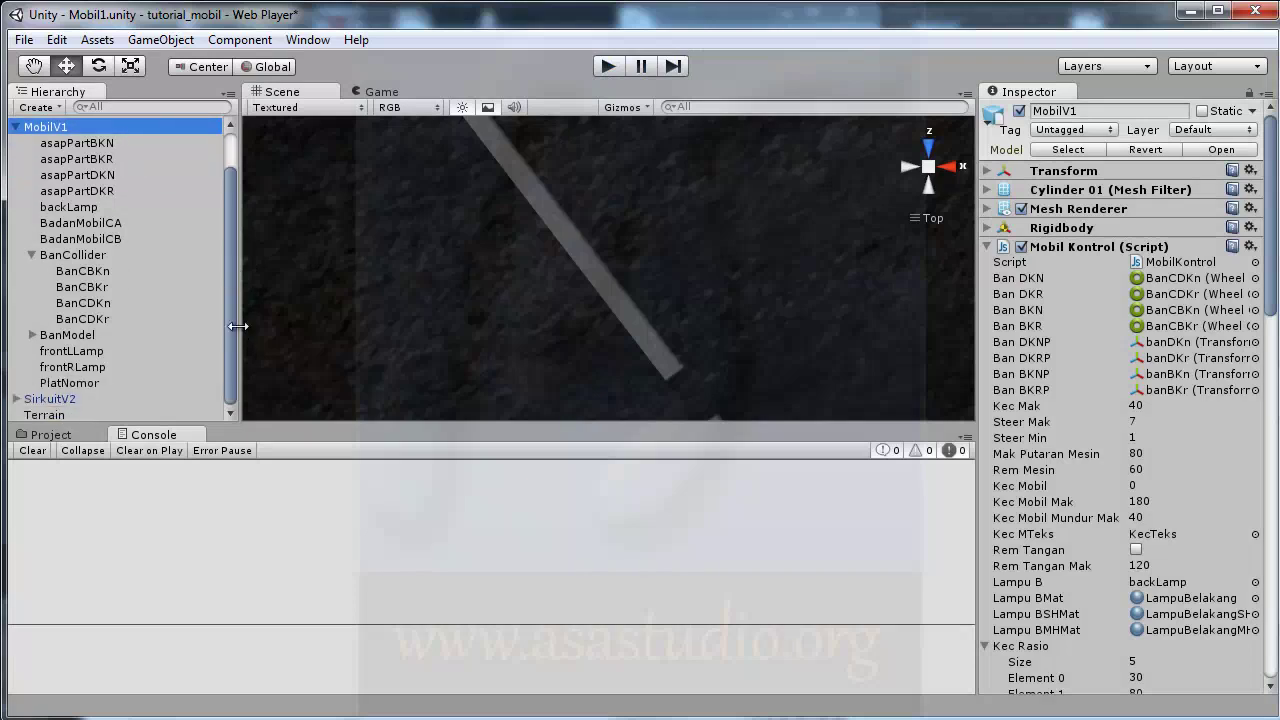
click(612, 66)
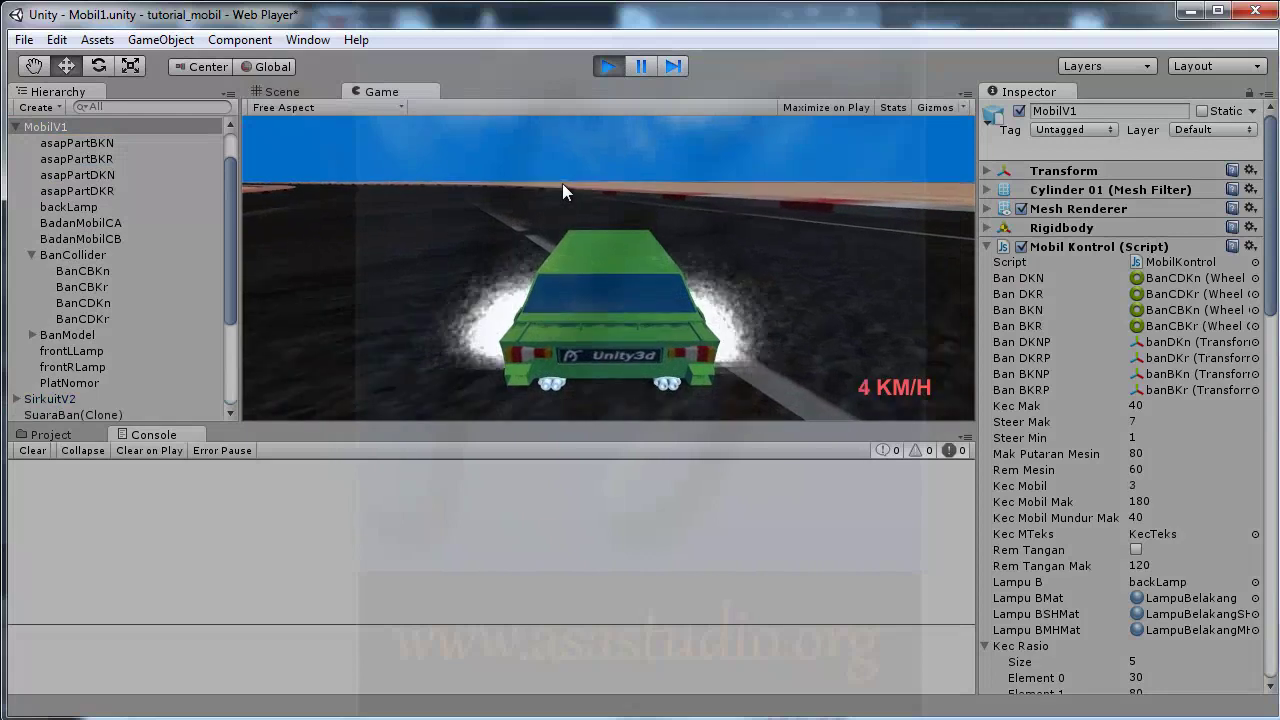
key(Up)
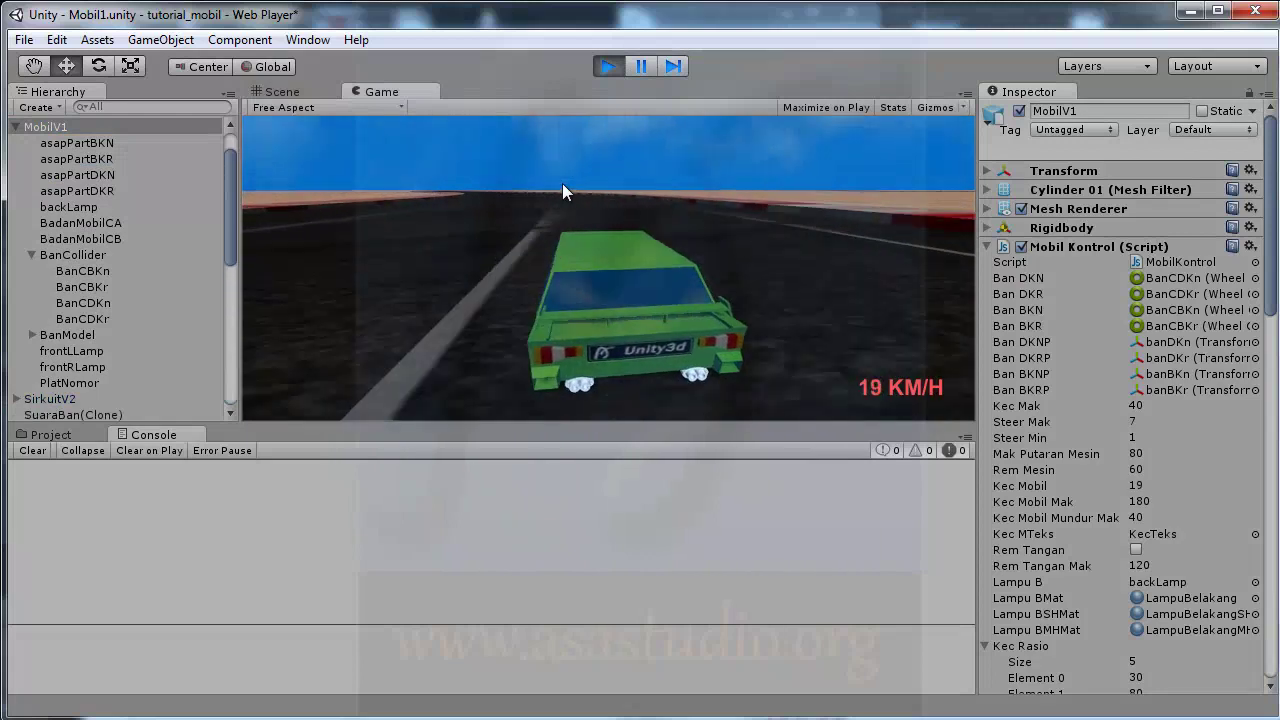
key(Up)
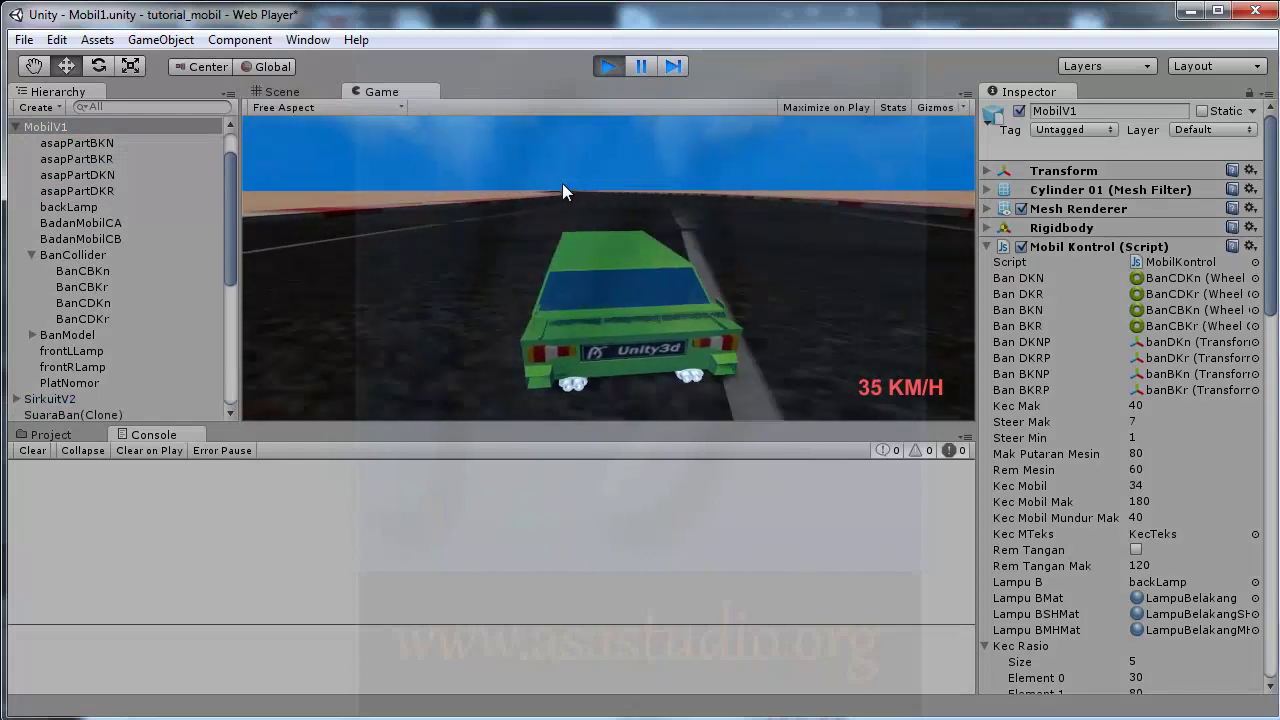
key(Up)
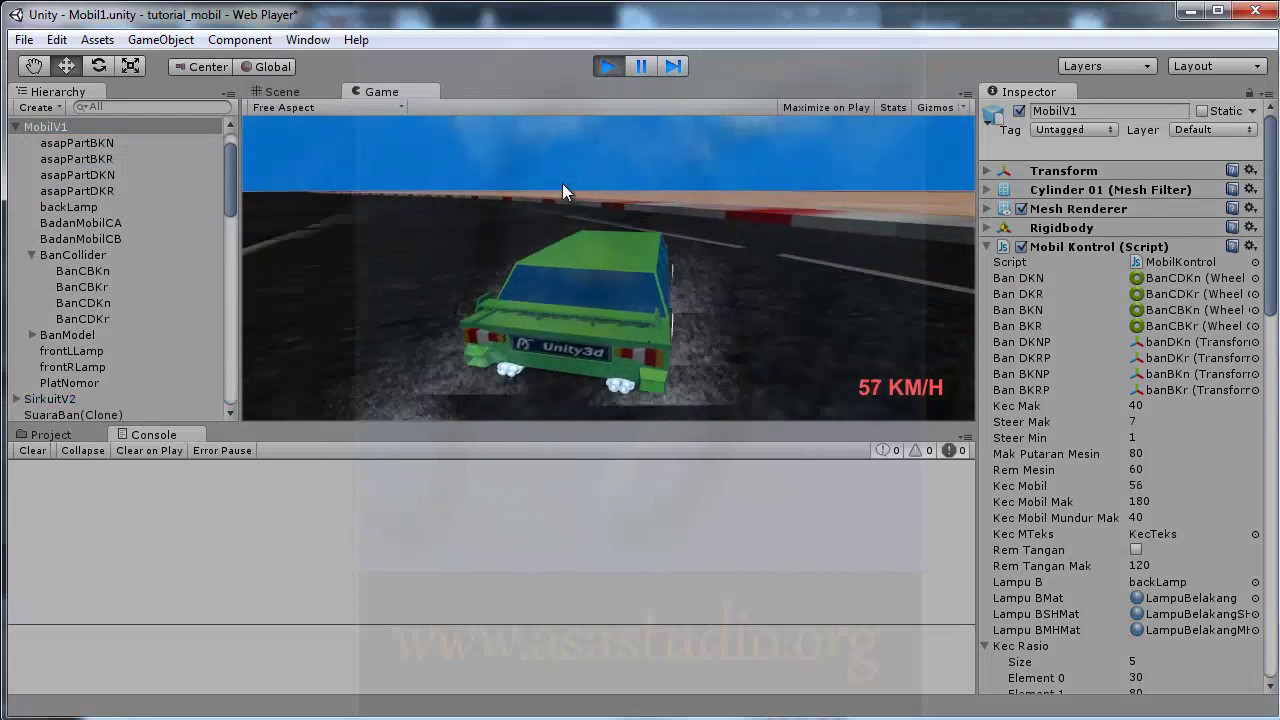
key(Up)
key(Right)
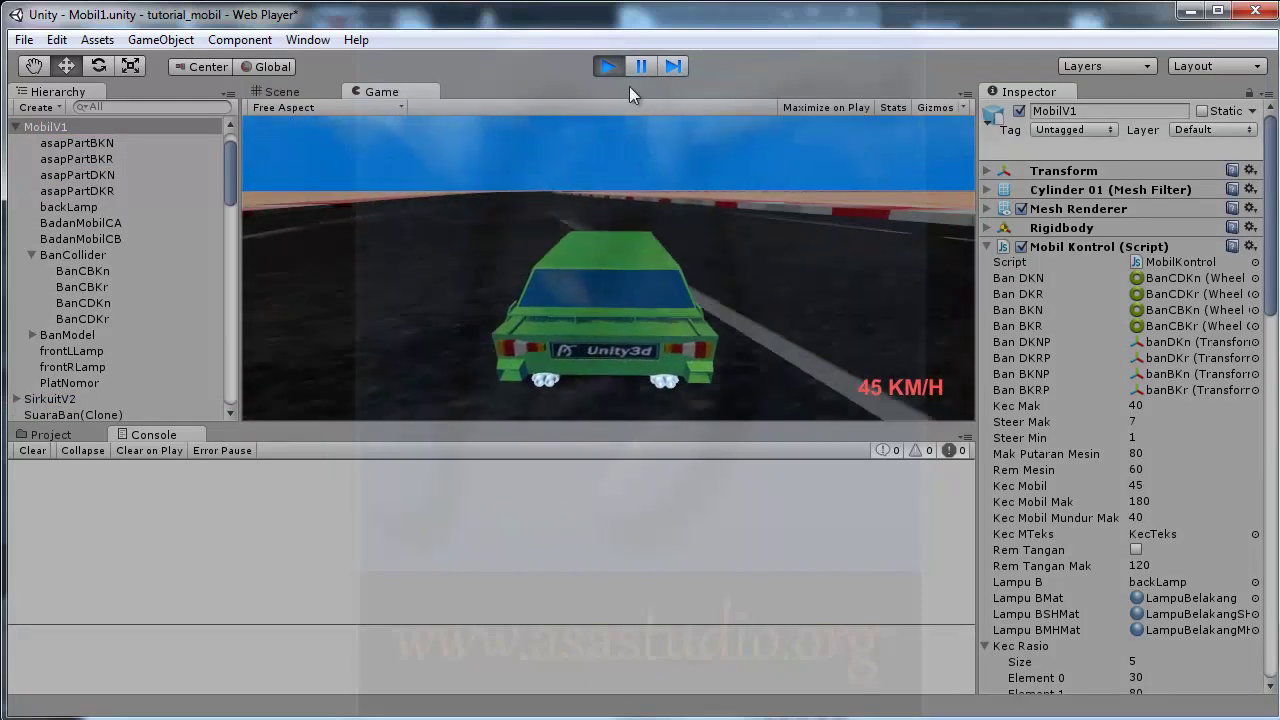
click(609, 68)
click(87, 271)
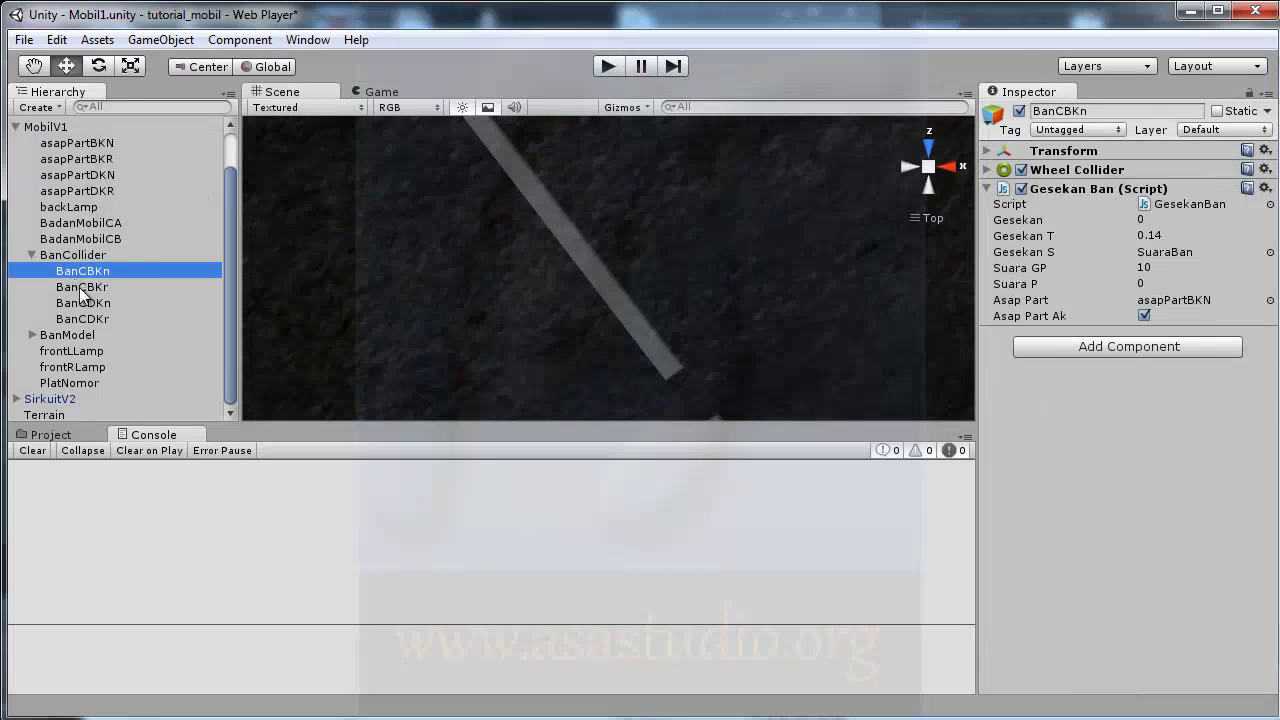
Step: Check each wheel collider and tick Asap Part Ak on BanCDKn and BanCDKr, then start play
click(84, 292)
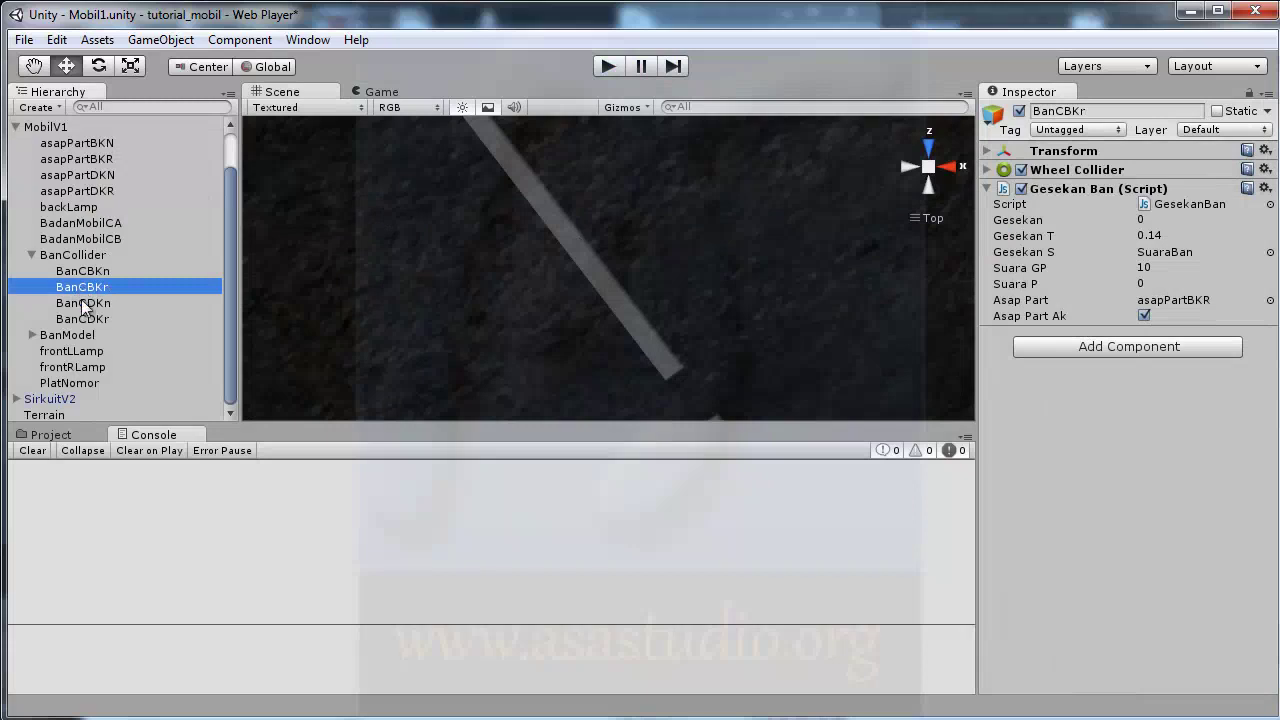
click(85, 306)
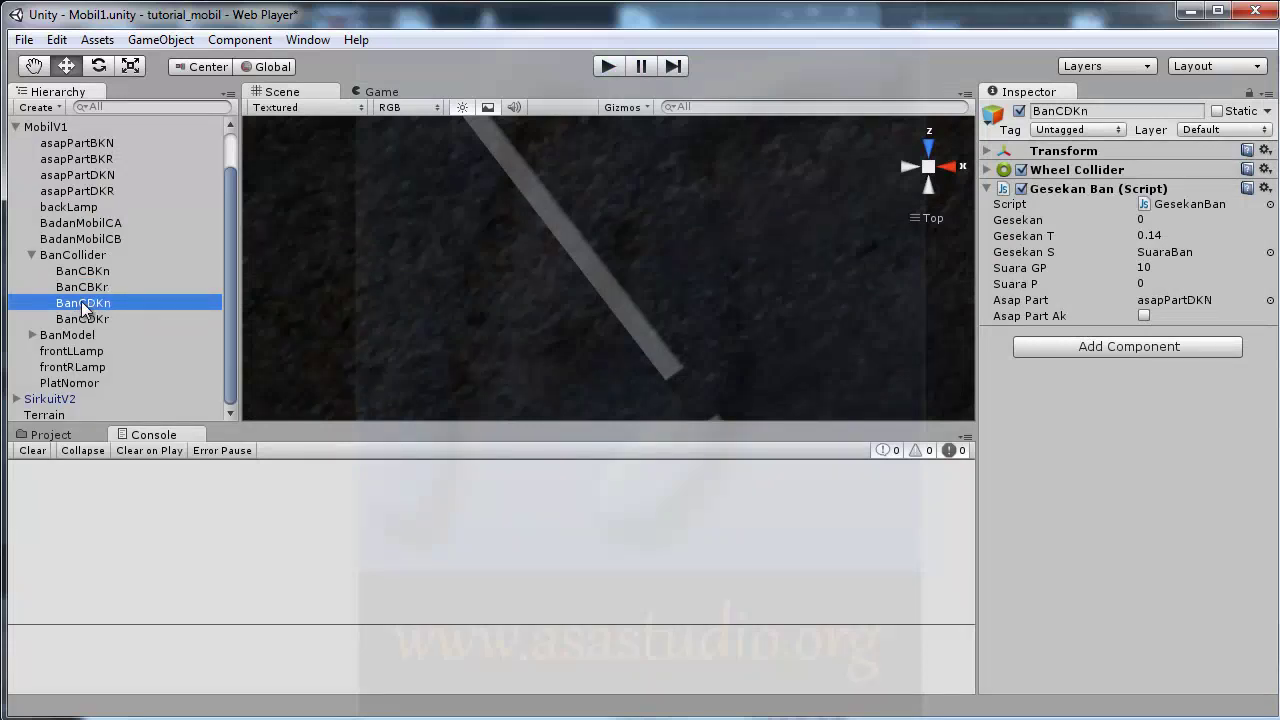
click(85, 322)
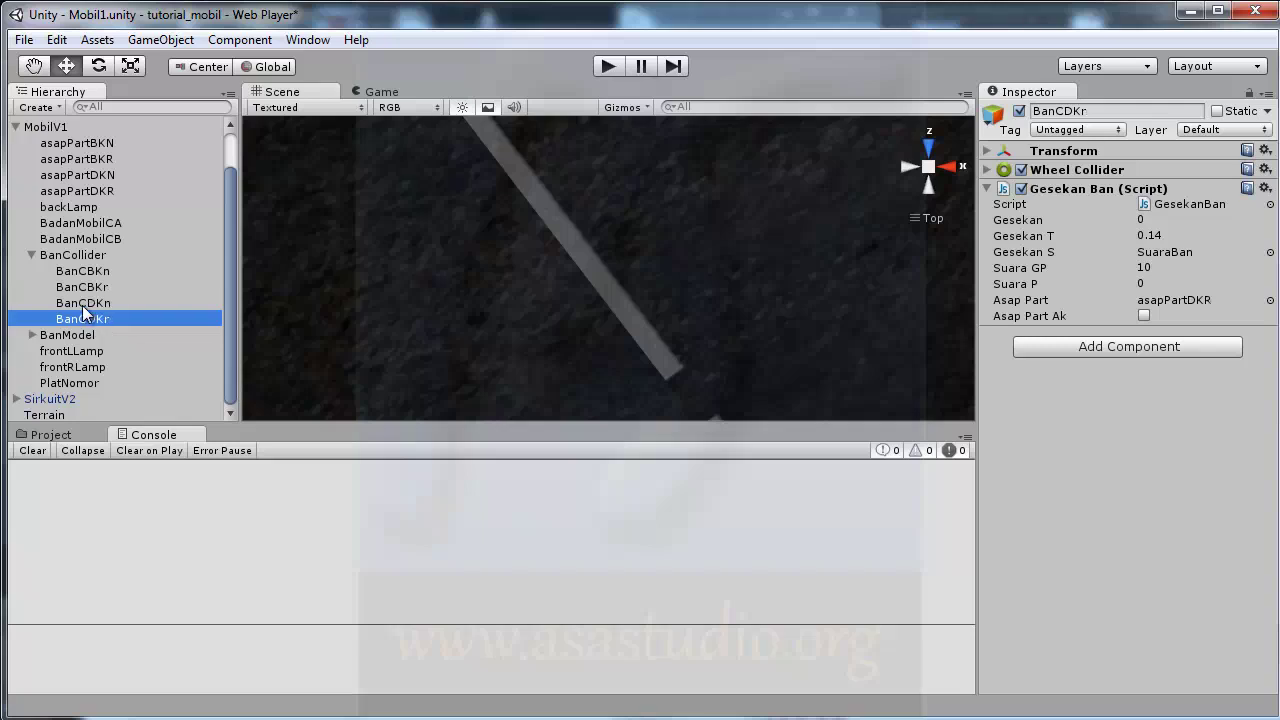
click(83, 308)
click(1144, 316)
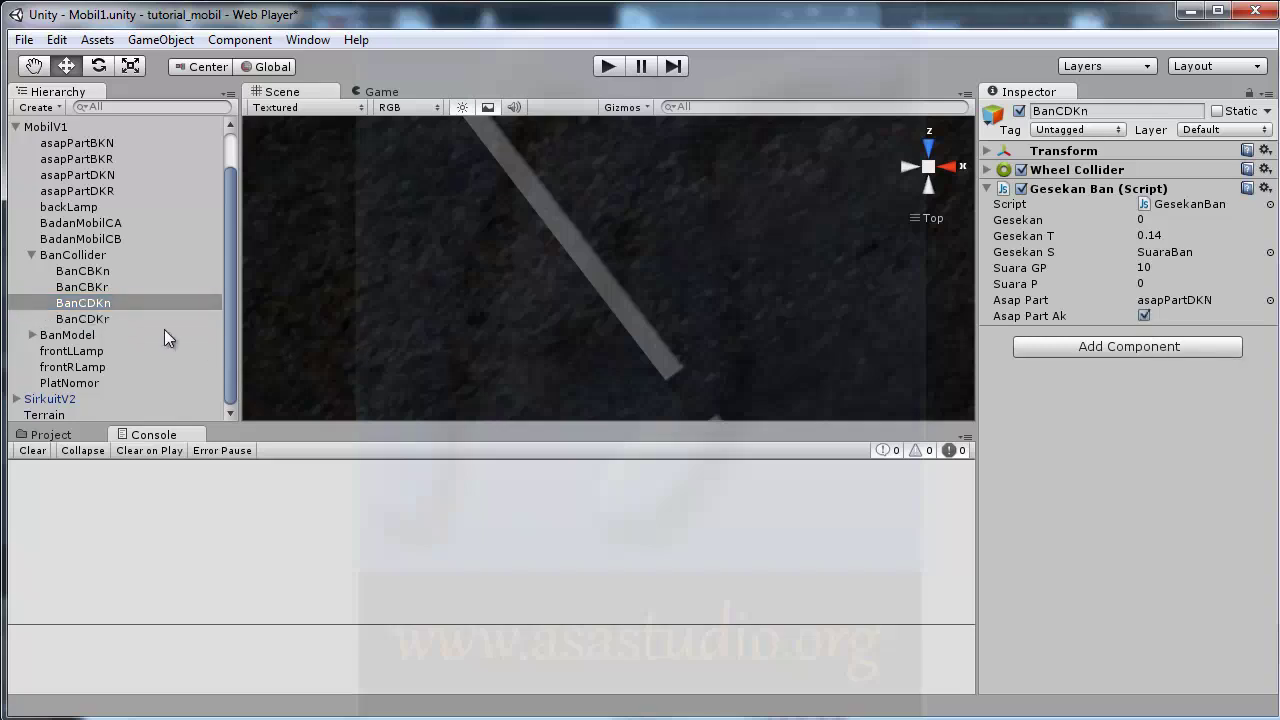
click(85, 320)
click(1145, 314)
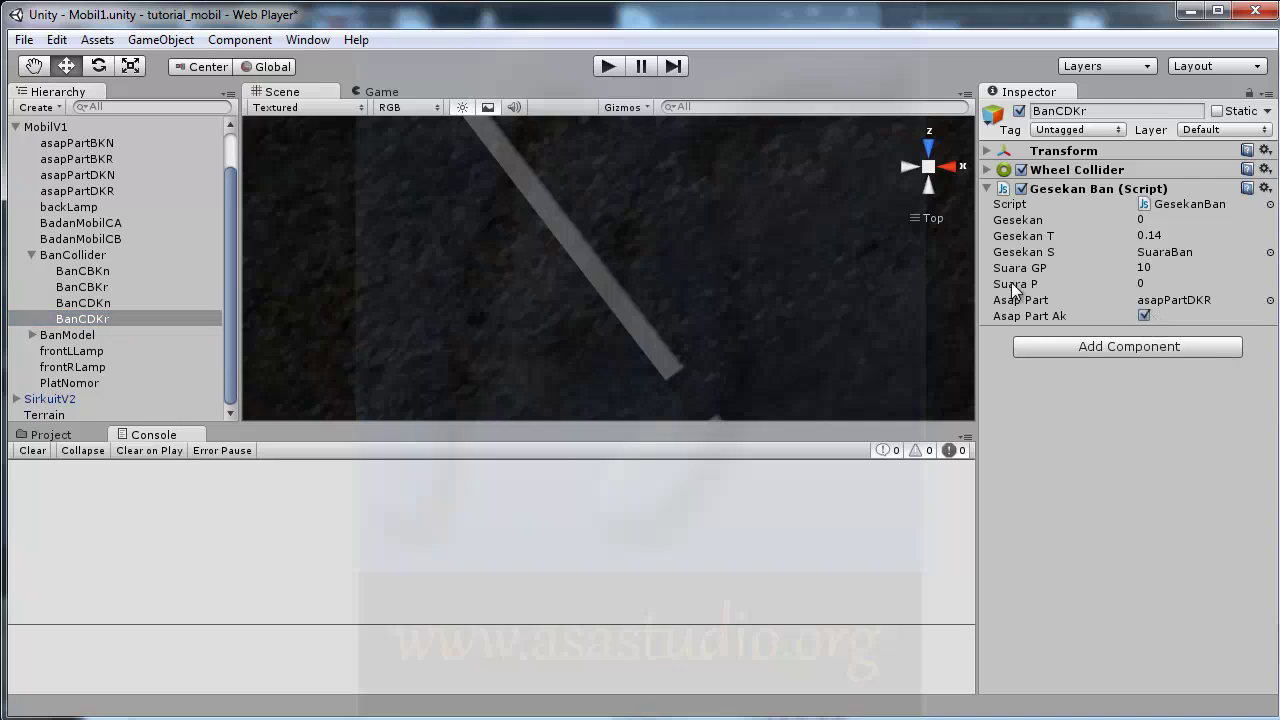
click(609, 68)
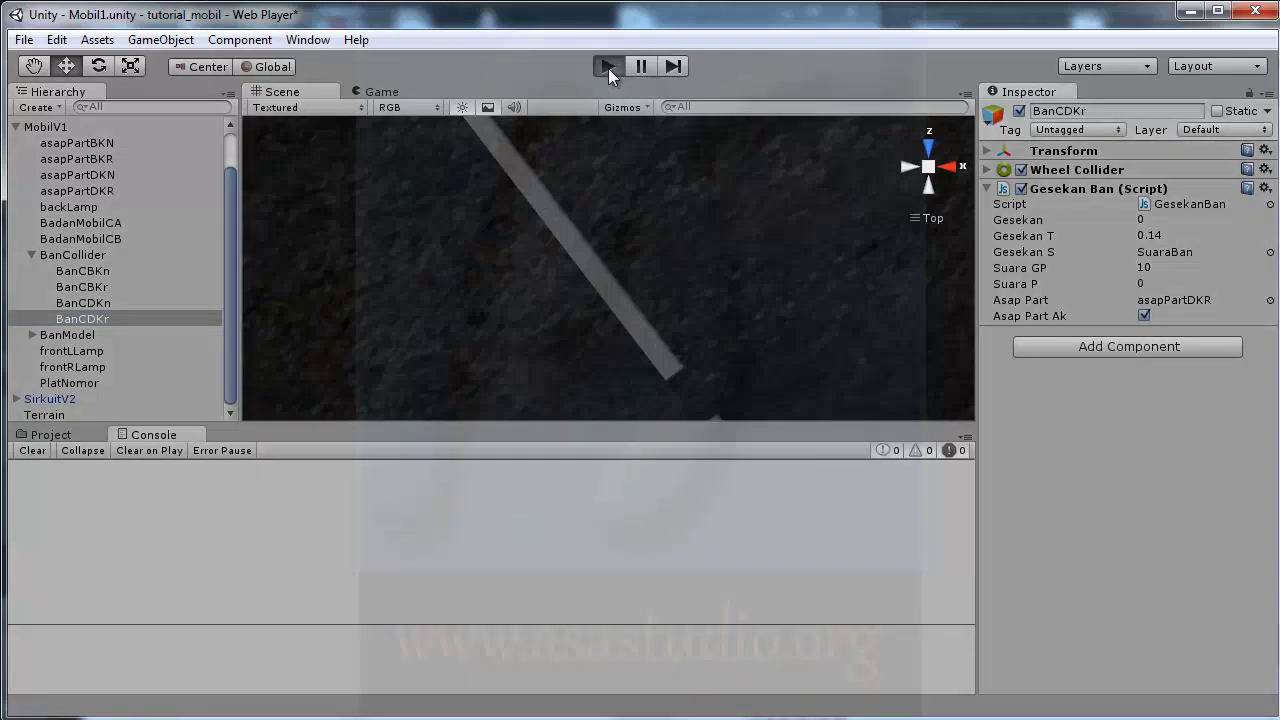
Step: Drive the car up to 63 KM/H with smoke on all four wheels, then stop play mode
key(Up)
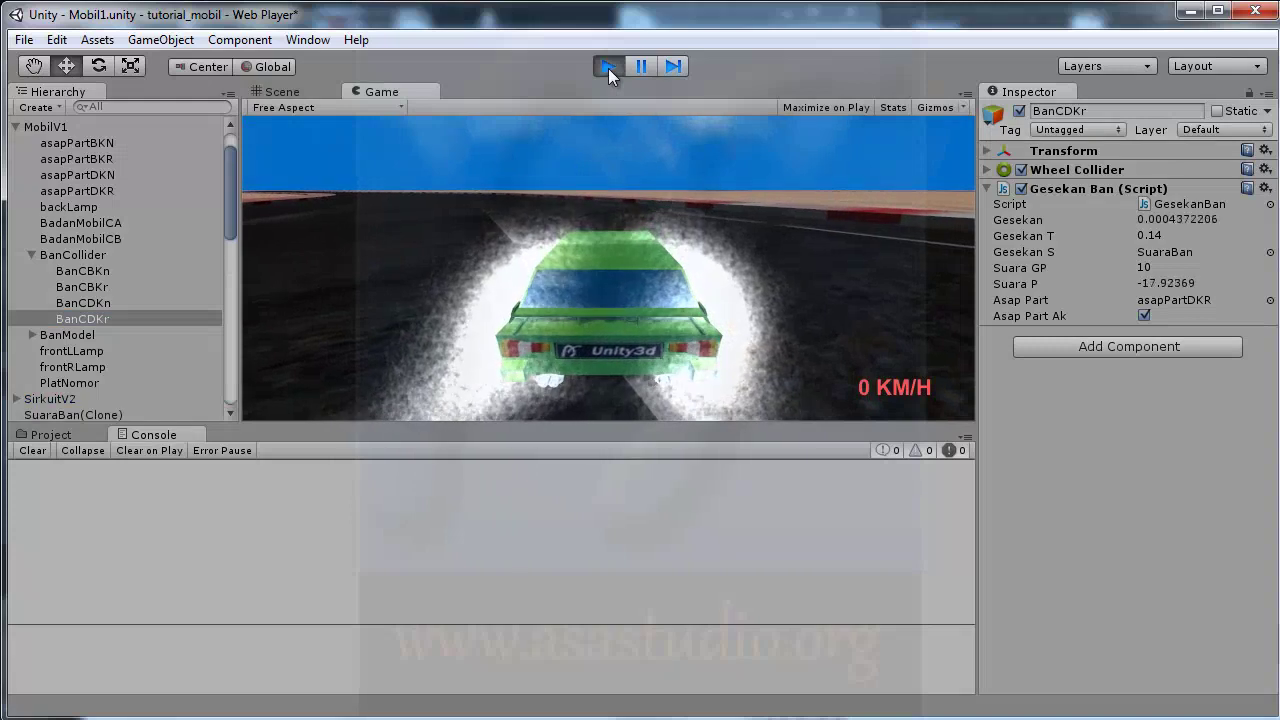
key(Up)
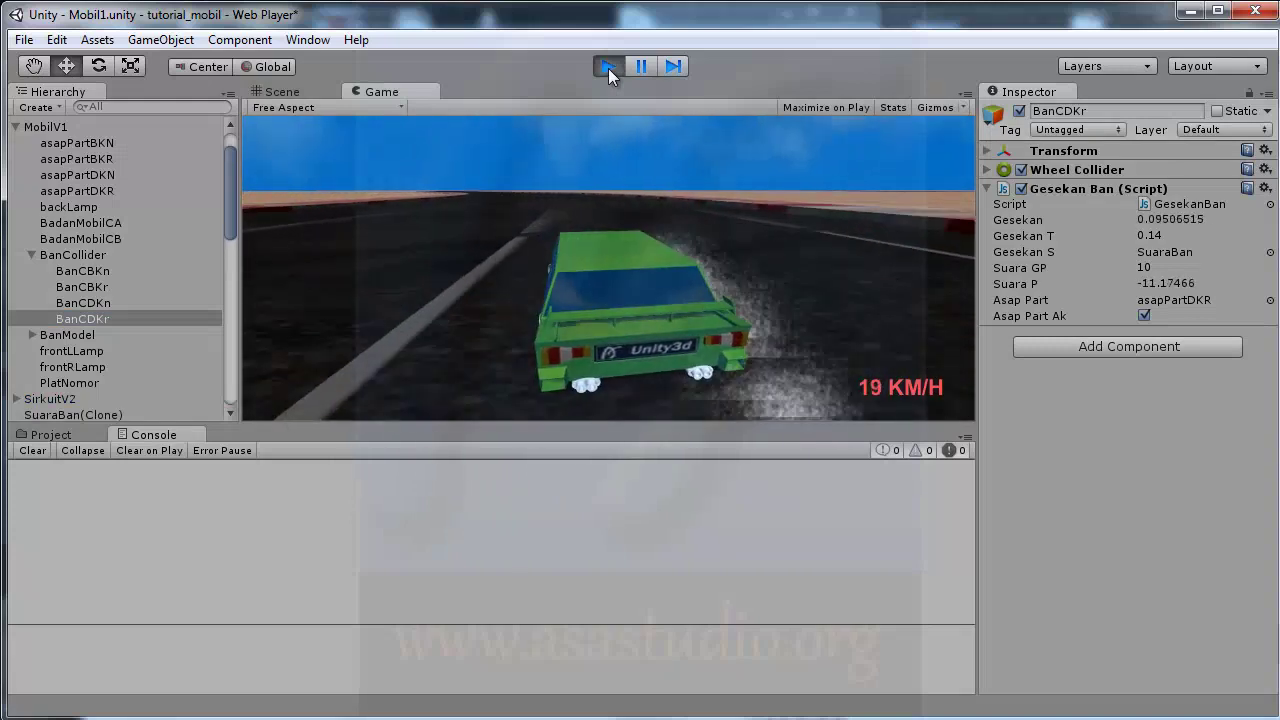
key(Up)
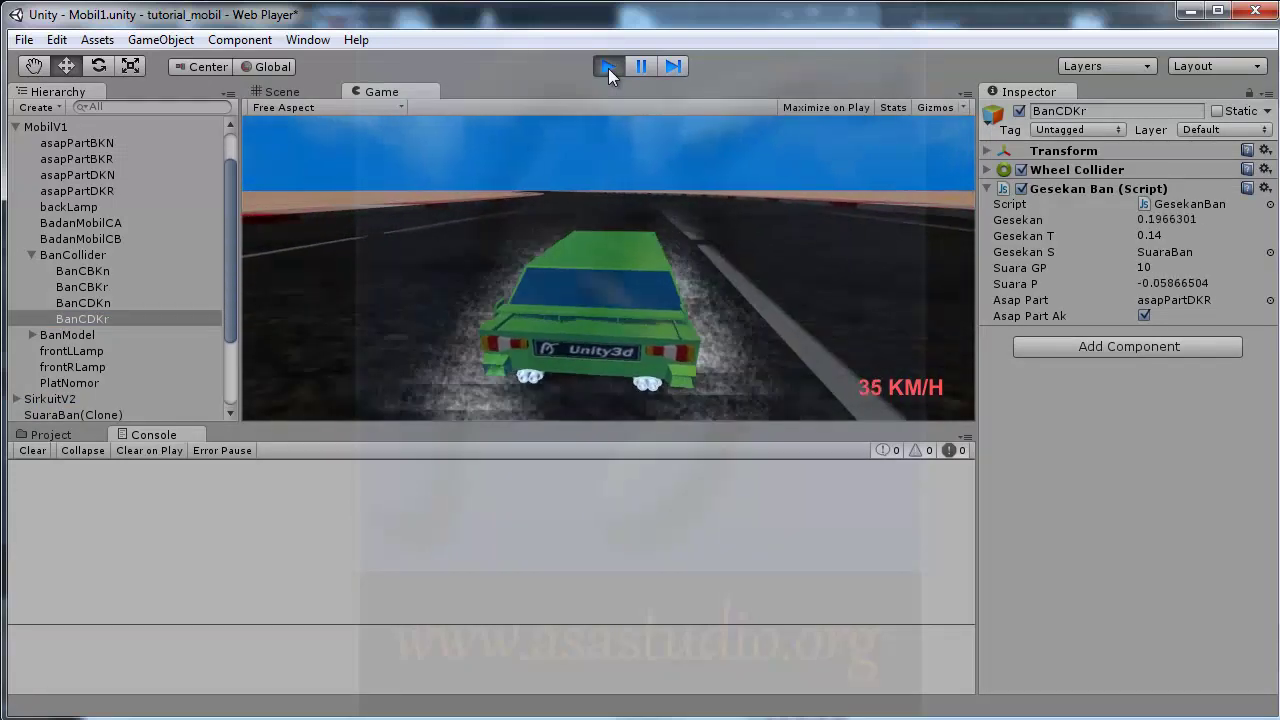
key(Up)
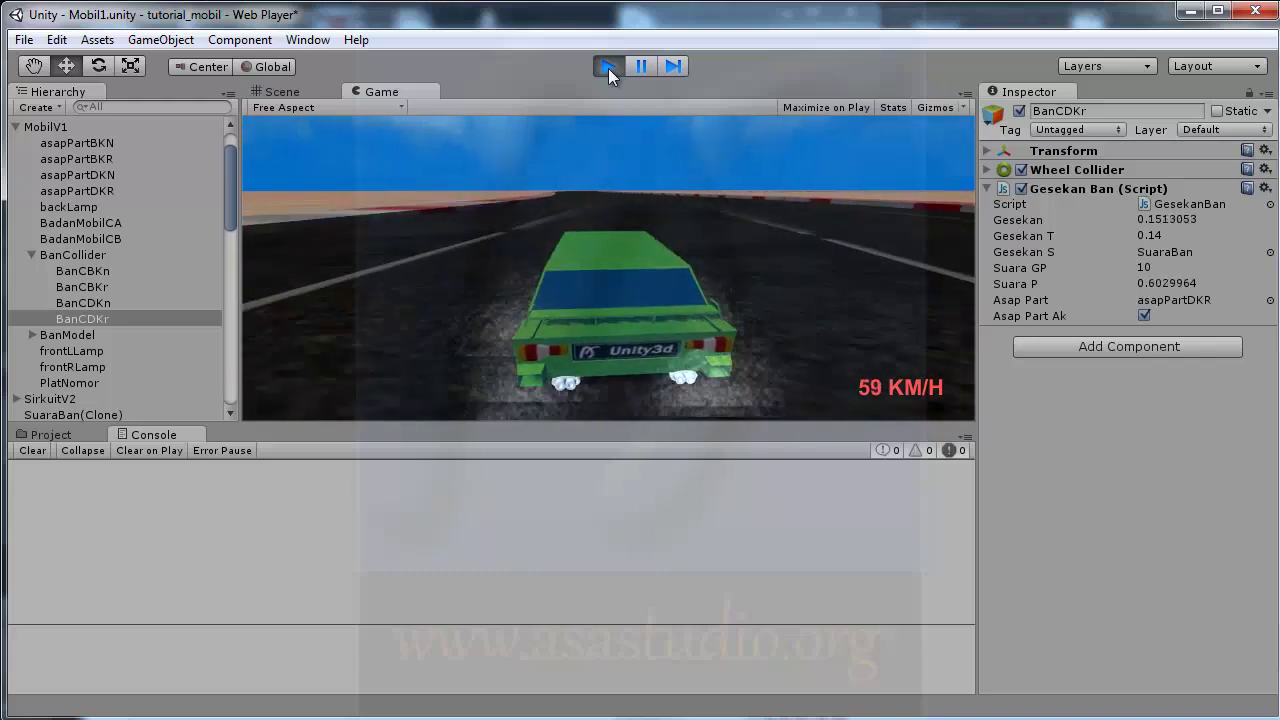
key(Up)
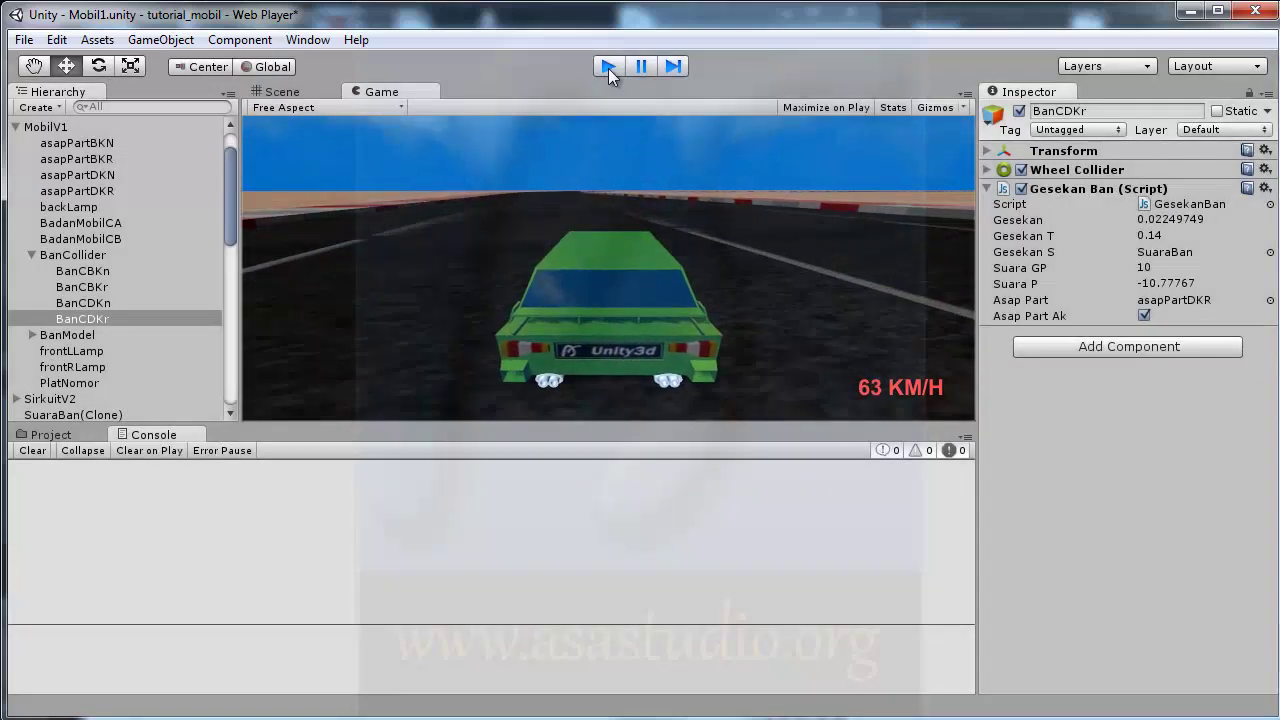
click(608, 67)
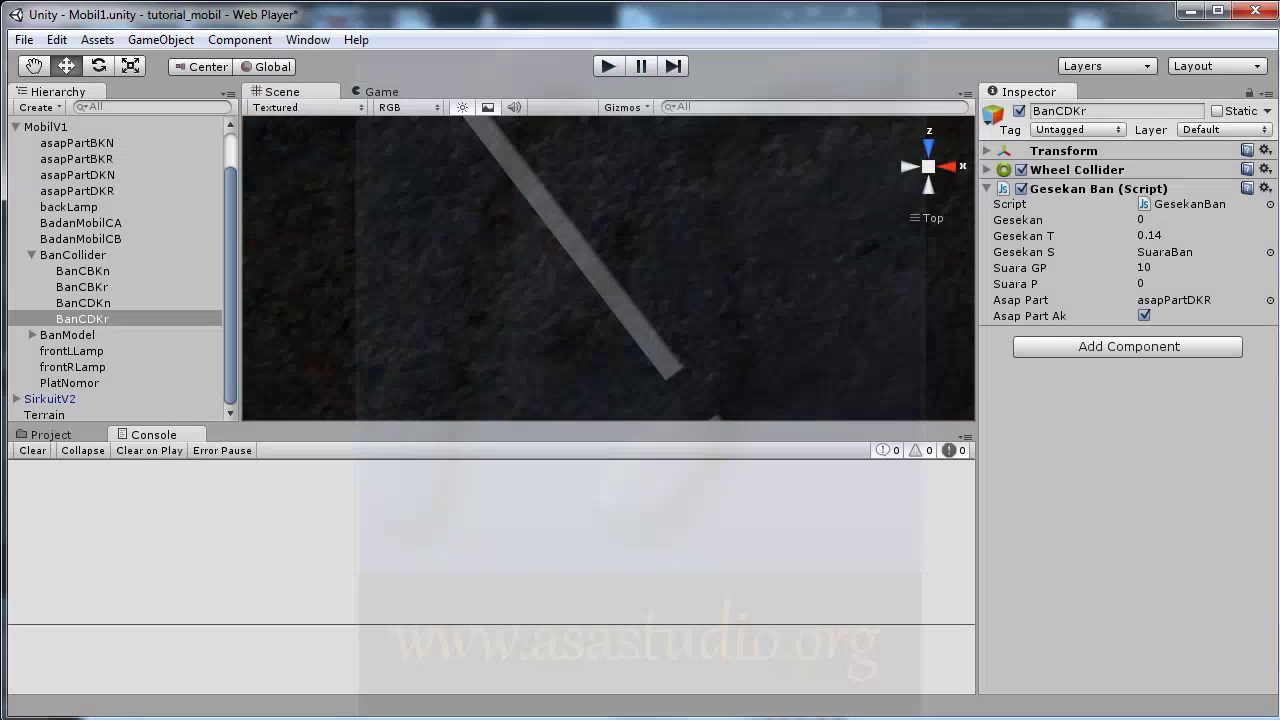
key(alt+Tab)
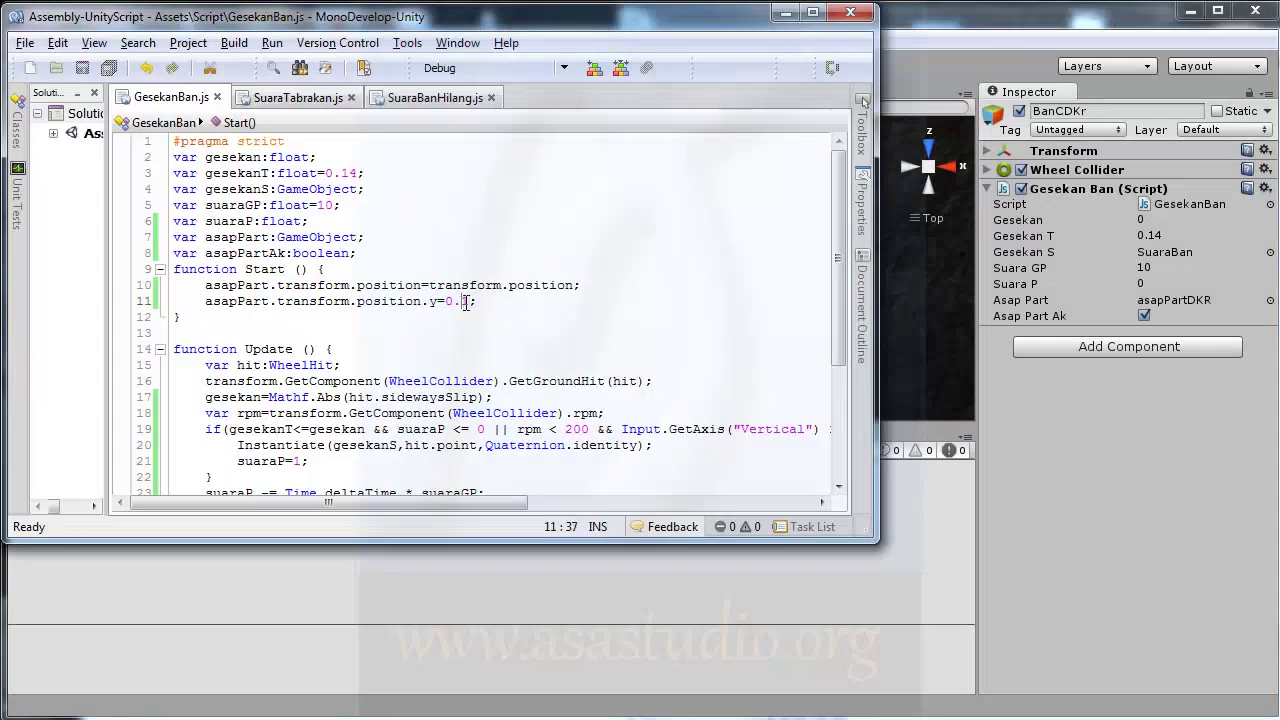
Step: Set the smoke height to 0.3, save GesekanBan.js, and test-drive it in play mode
text(3)
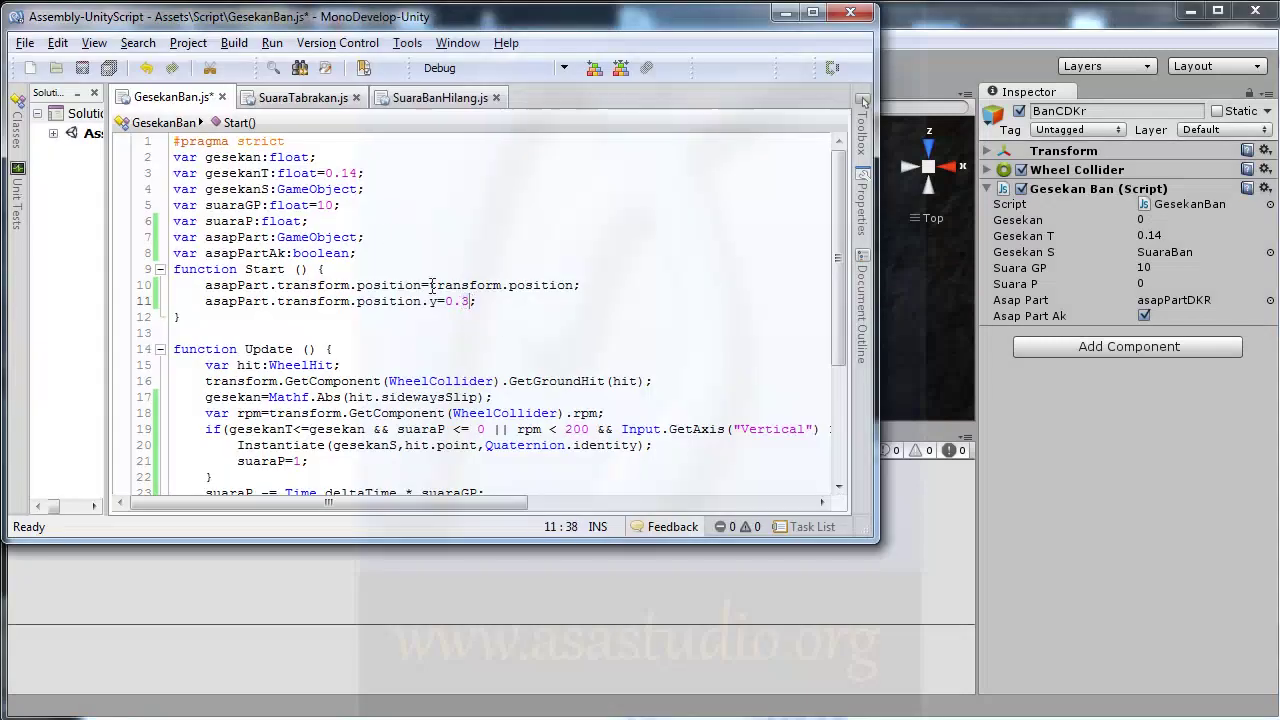
click(108, 67)
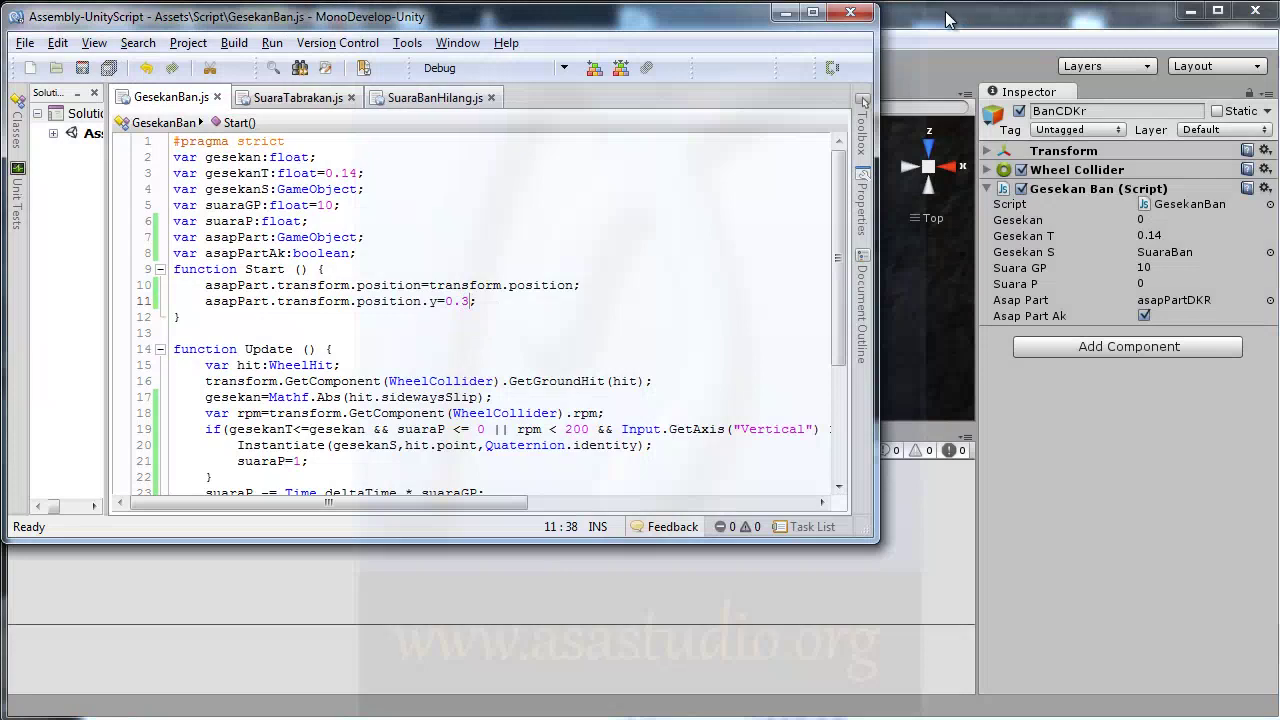
click(948, 19)
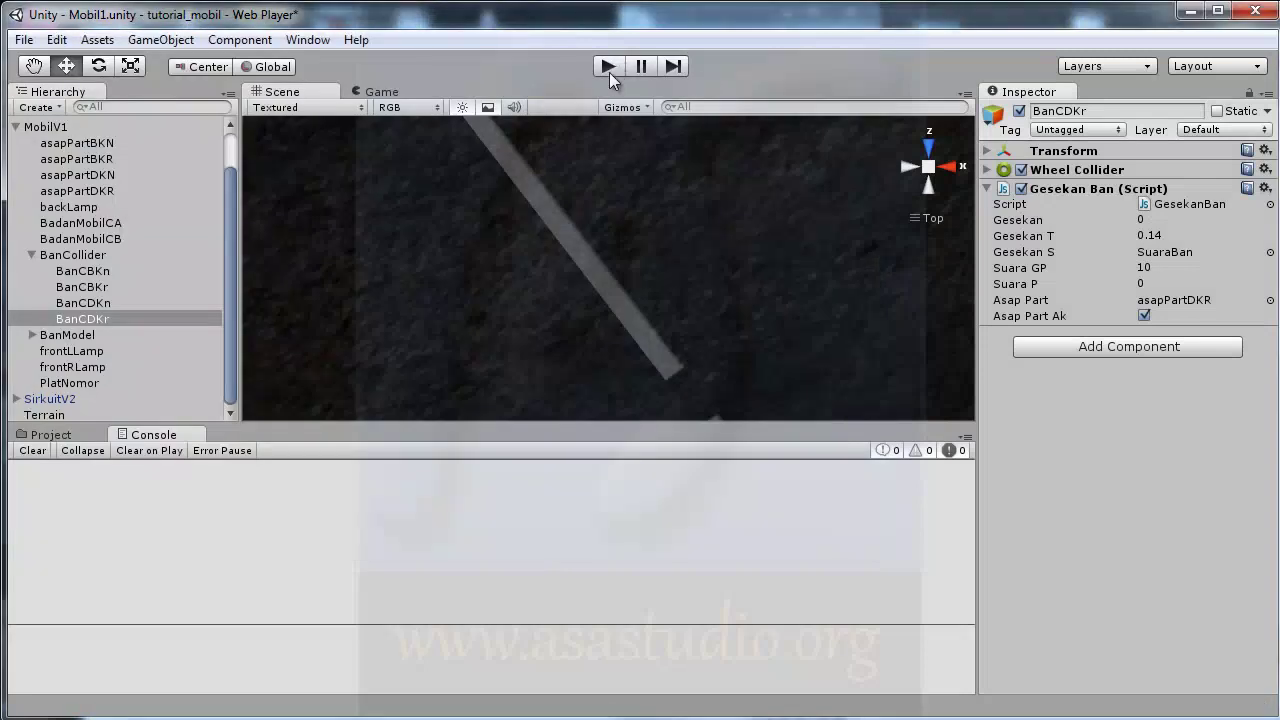
click(611, 72)
key(Up)
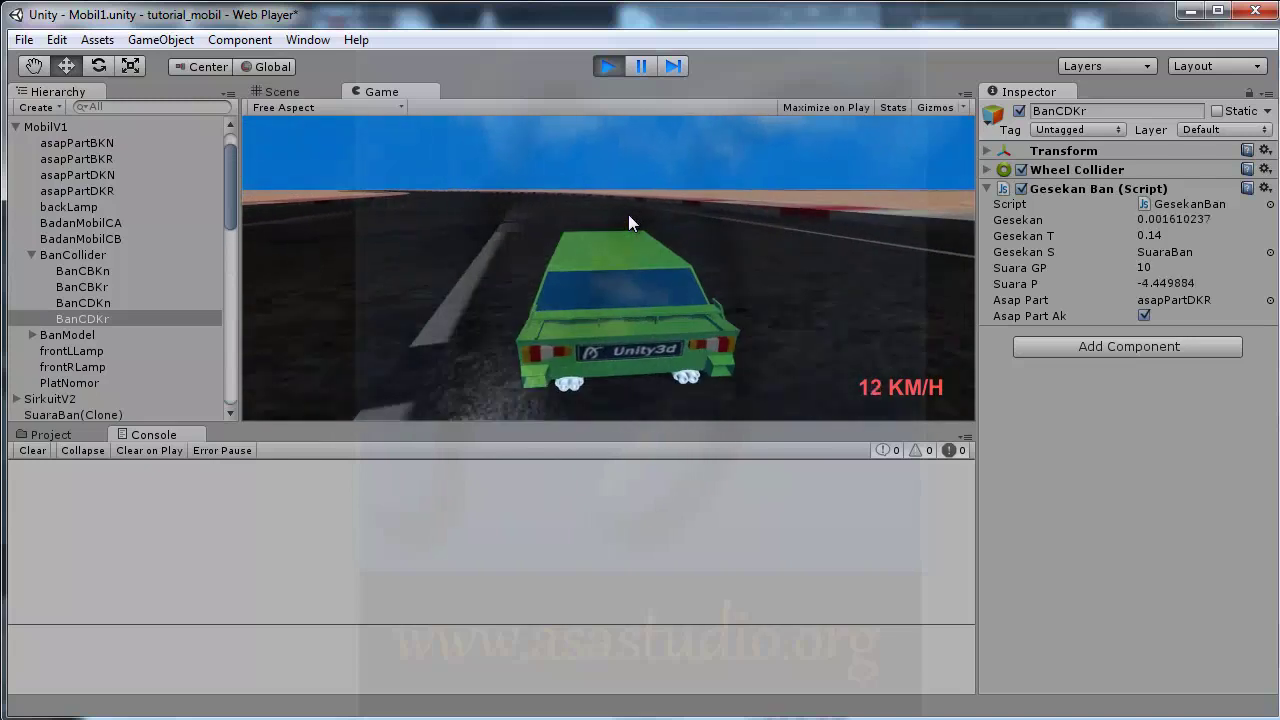
click(608, 66)
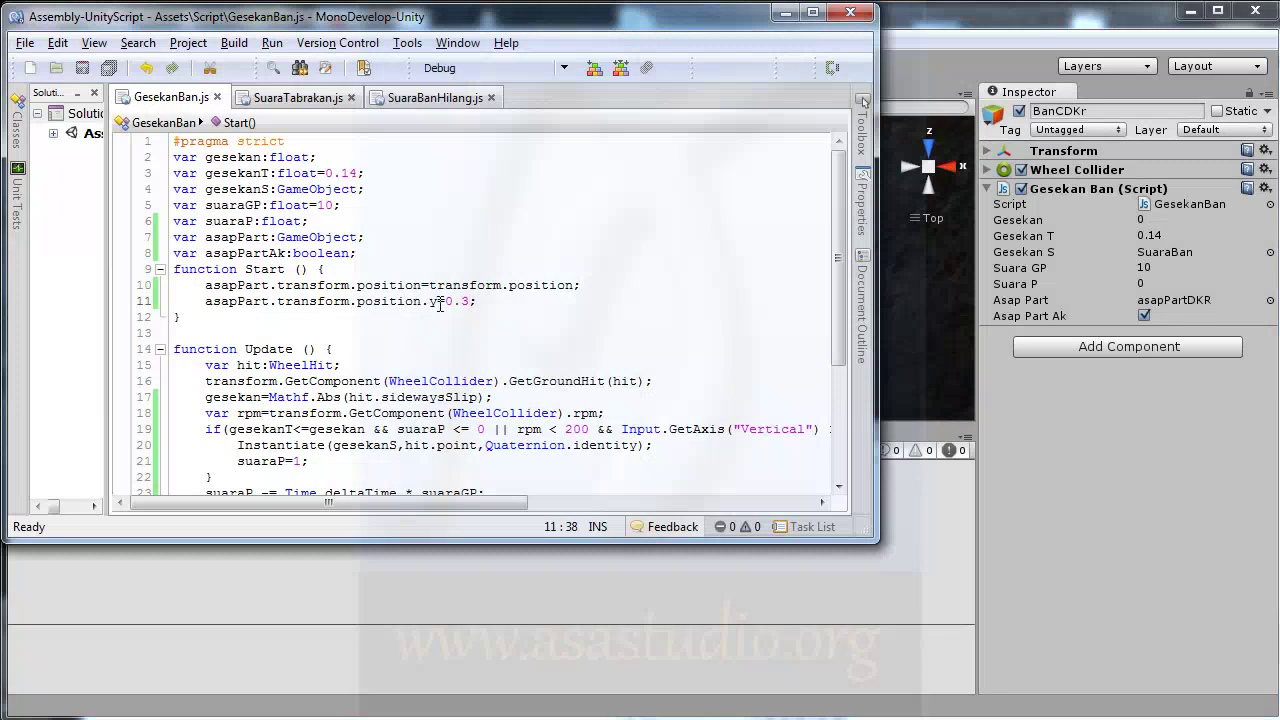
Step: Make the smoke height -0.3, save the script, and run another play test
text(-)
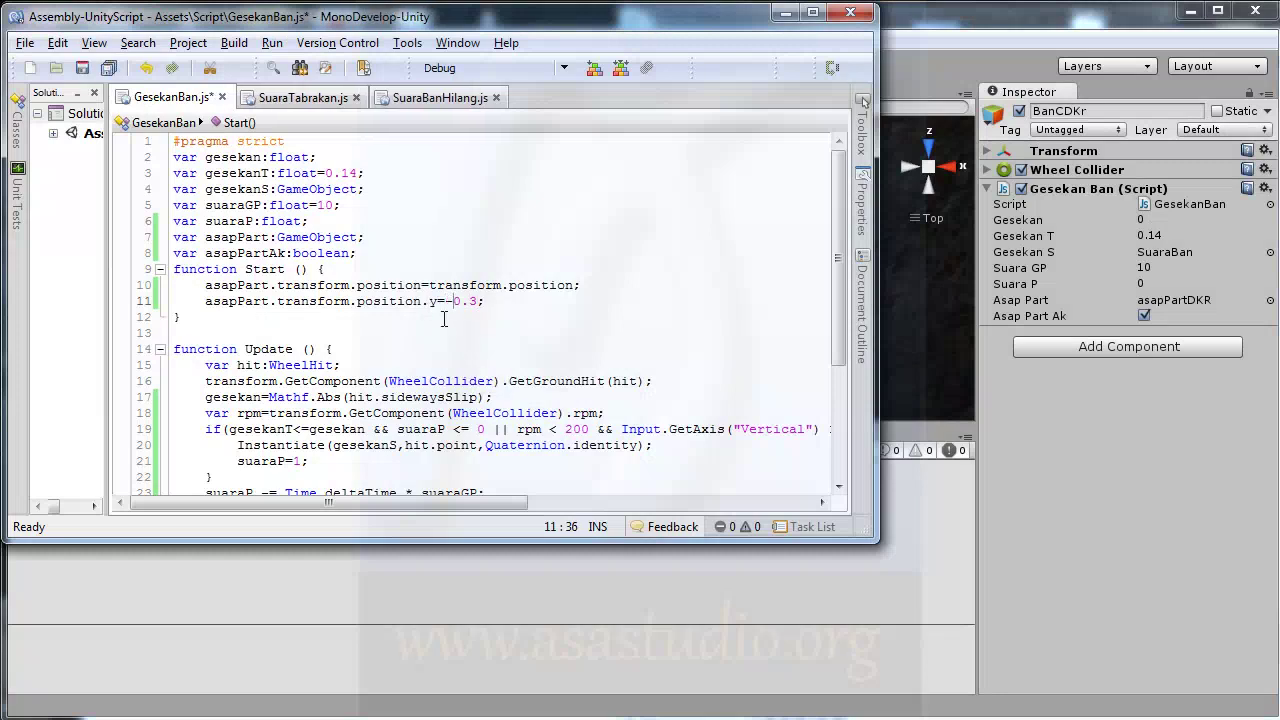
click(82, 67)
click(900, 24)
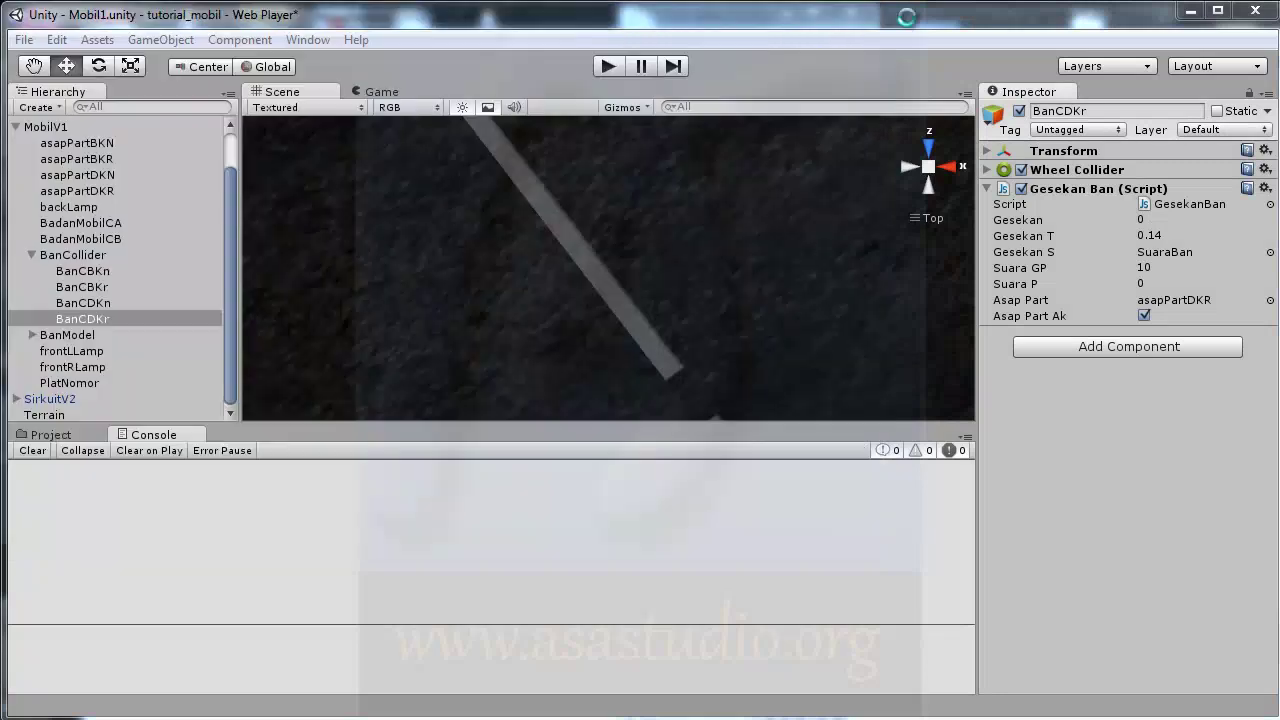
click(609, 69)
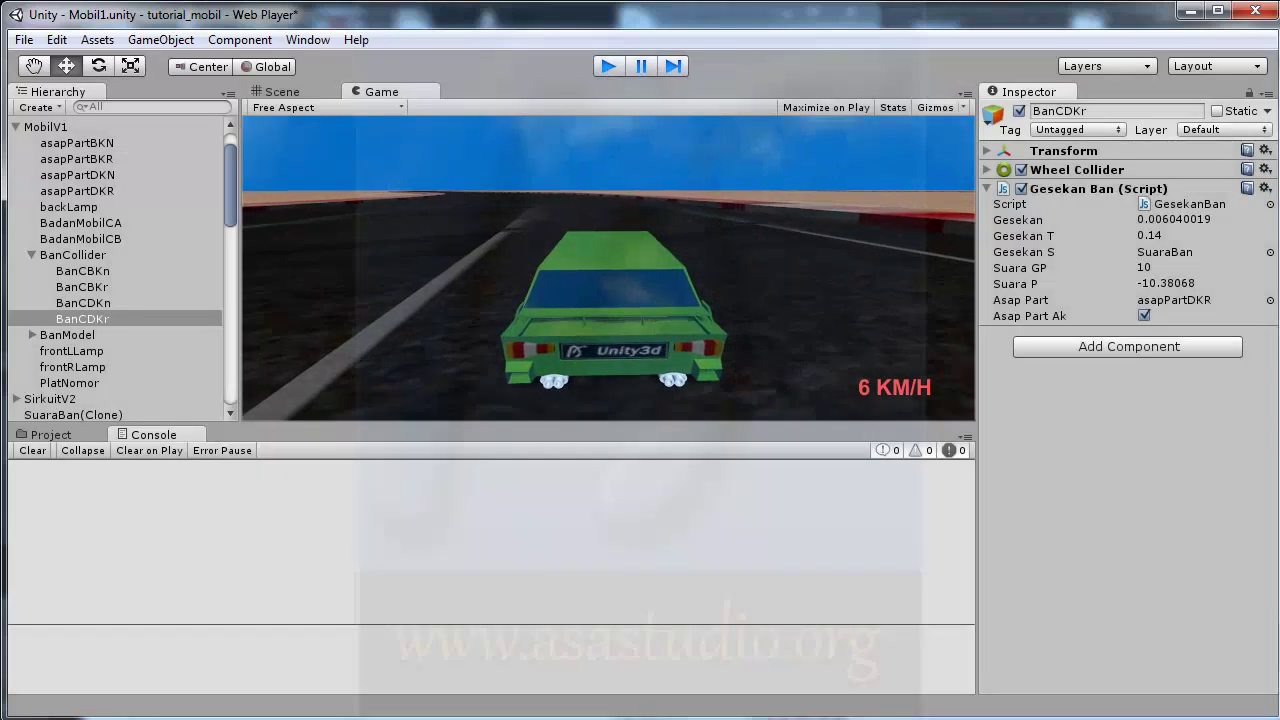
key(ctrl+p)
Step: Change the smoke height to -0.2, save, and test-drive the car again
key(alt+Tab)
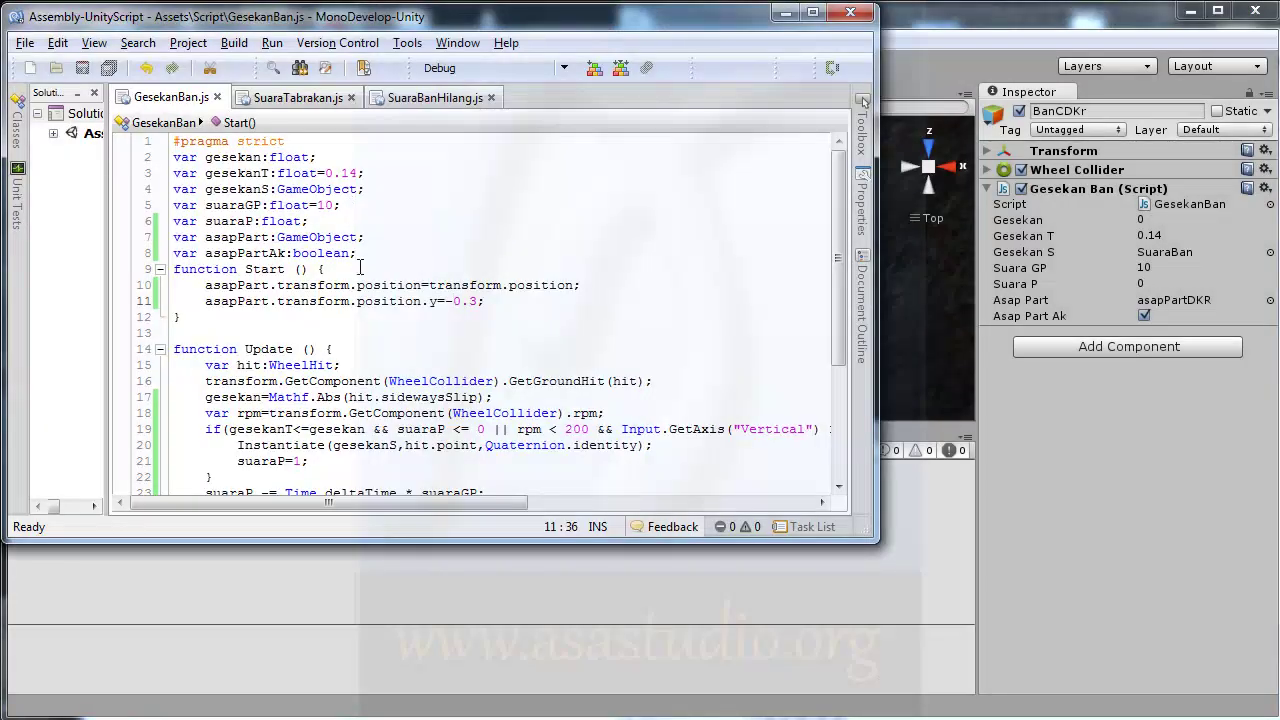
drag(466, 304, 476, 304)
text(2)
click(108, 67)
click(921, 27)
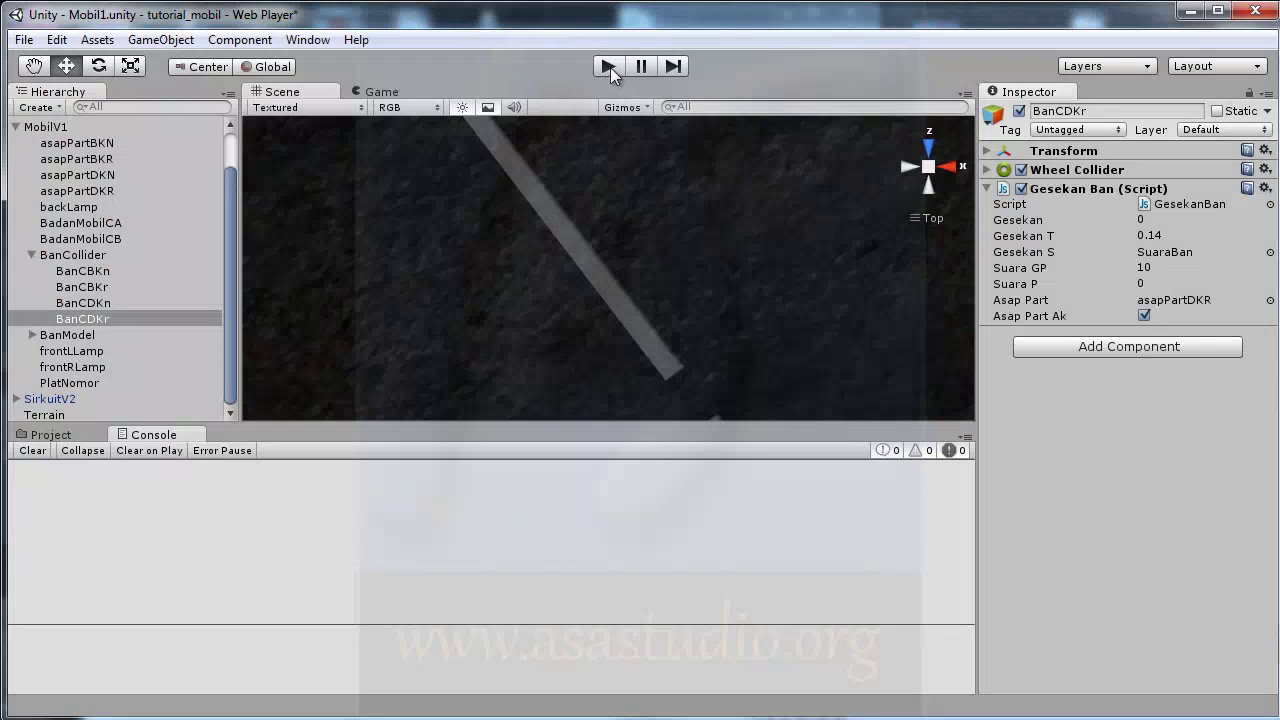
click(610, 70)
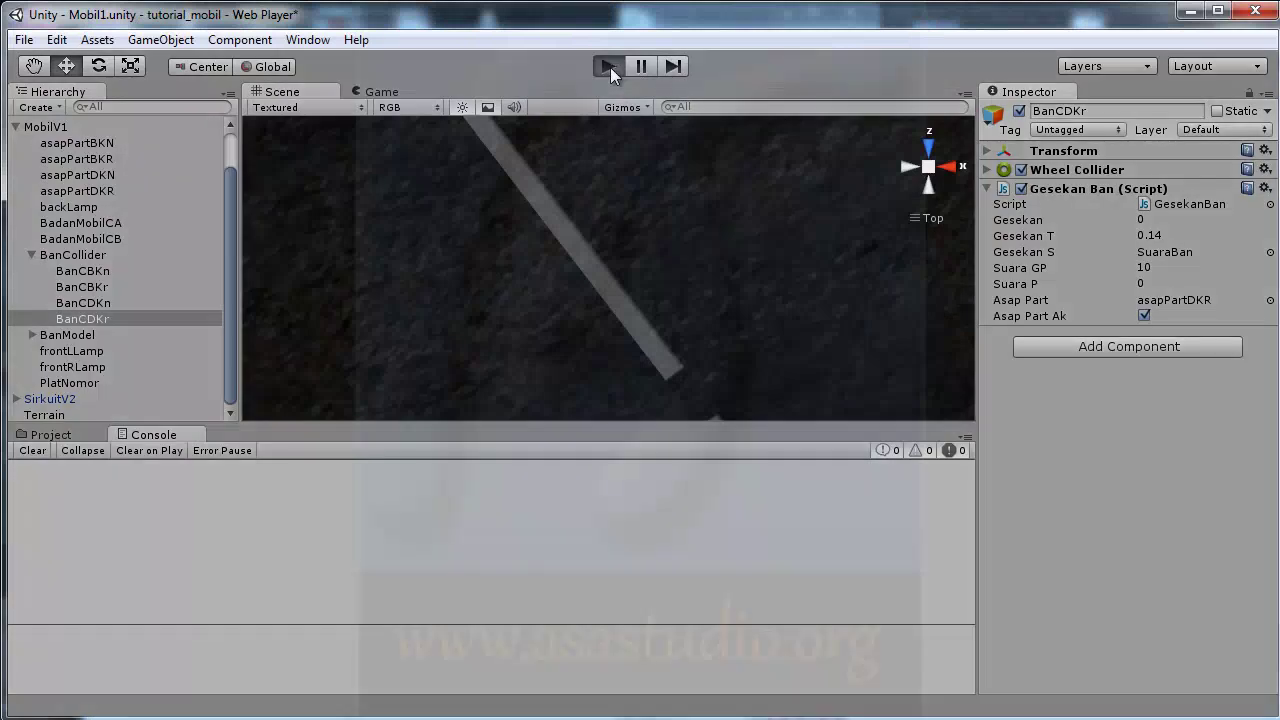
key(Up)
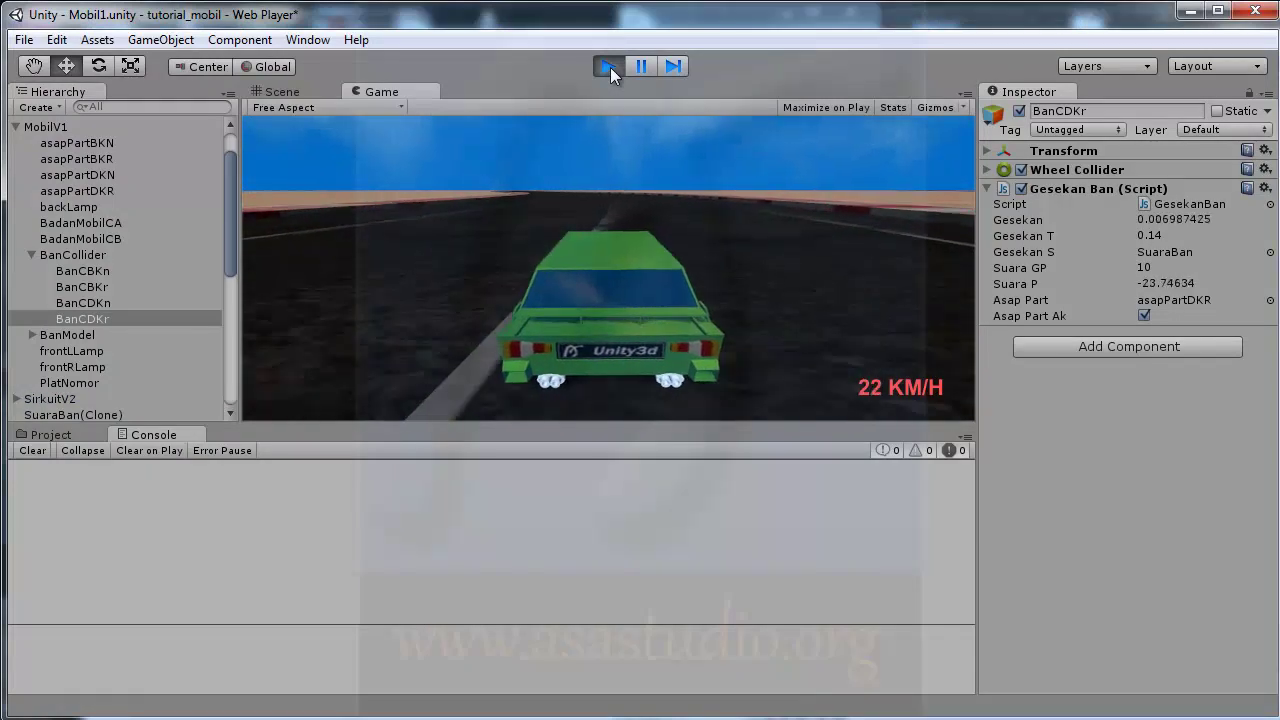
click(610, 68)
Step: Change the height digit on line 11 to 1, save, and run a play test
key(alt+Tab)
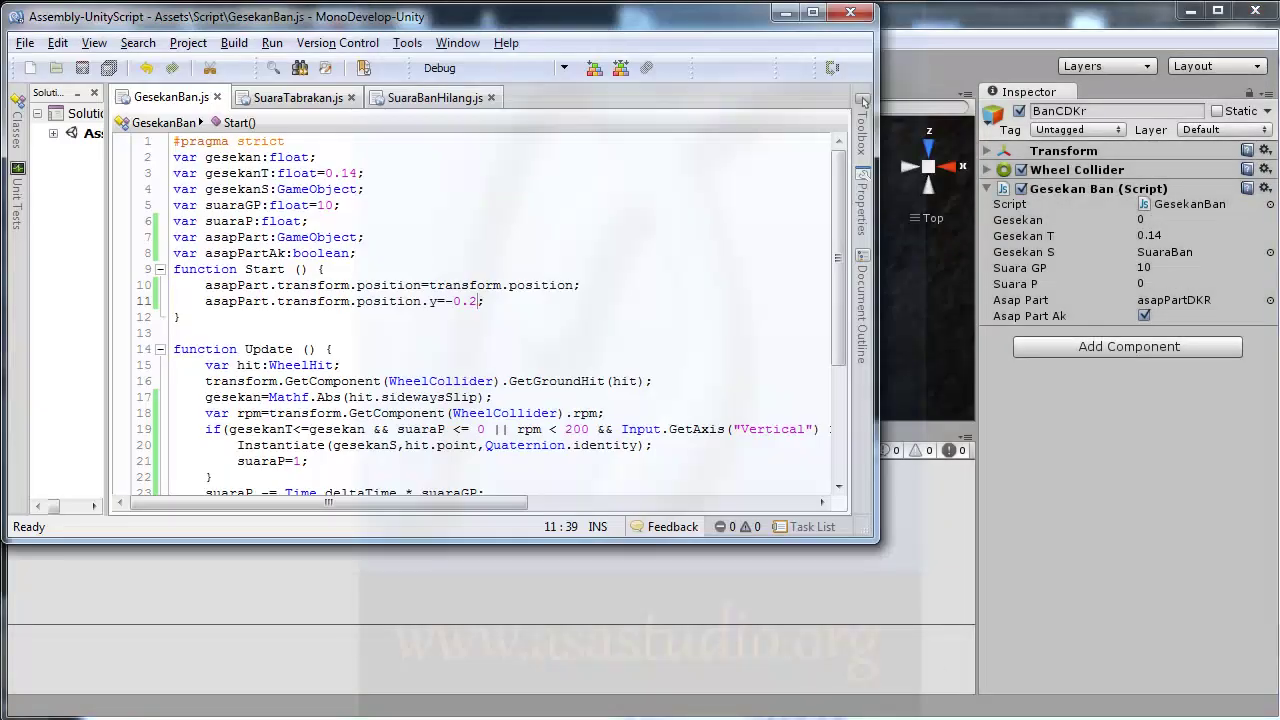
double_click(471, 300)
text(14)
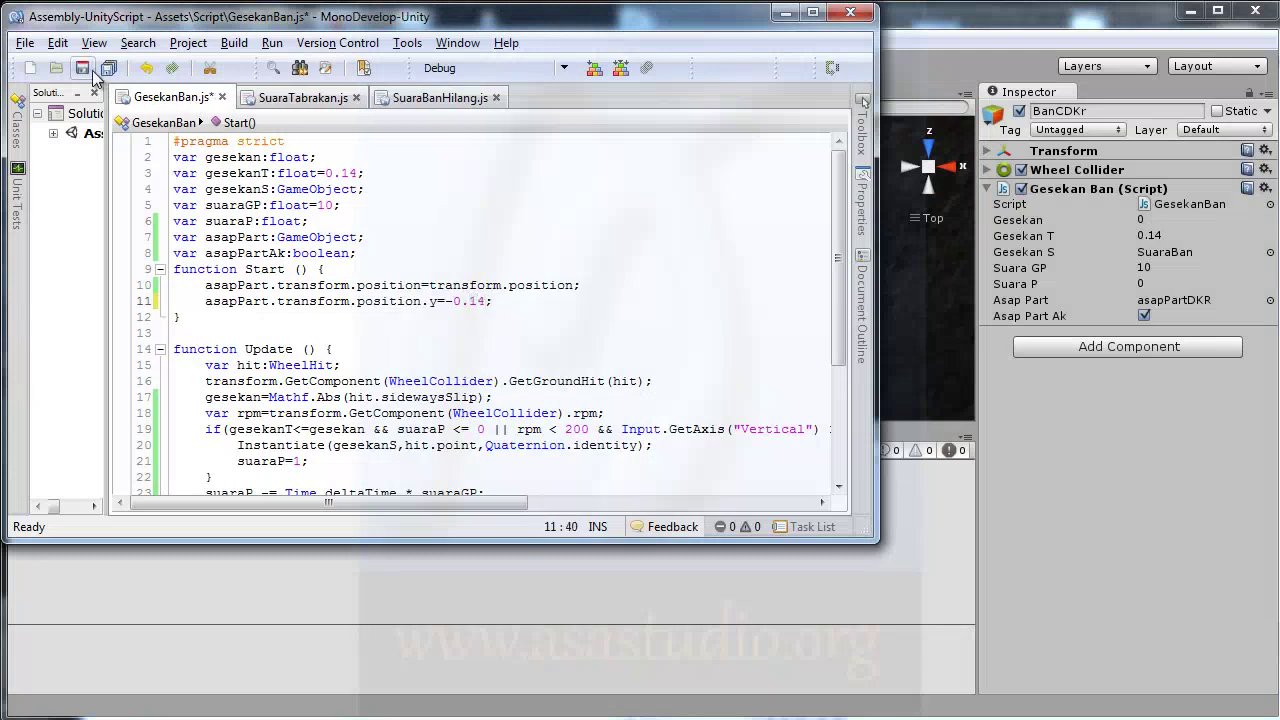
click(86, 68)
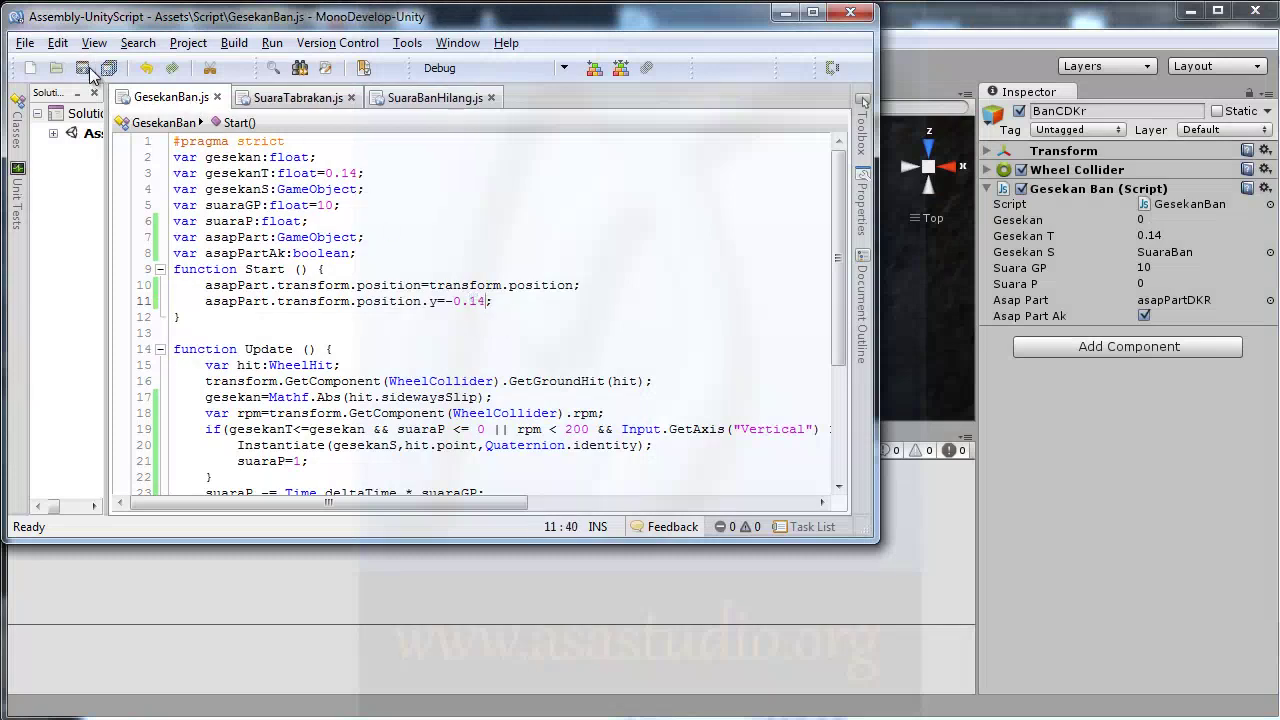
click(921, 14)
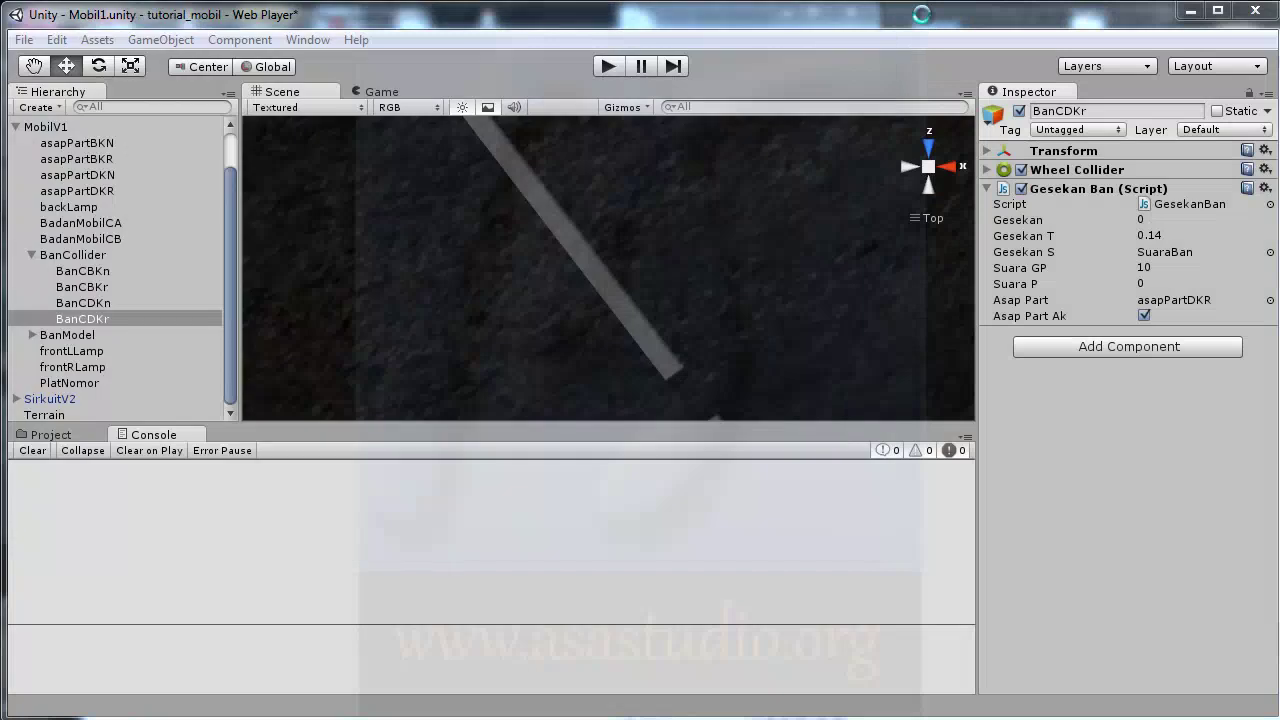
click(610, 67)
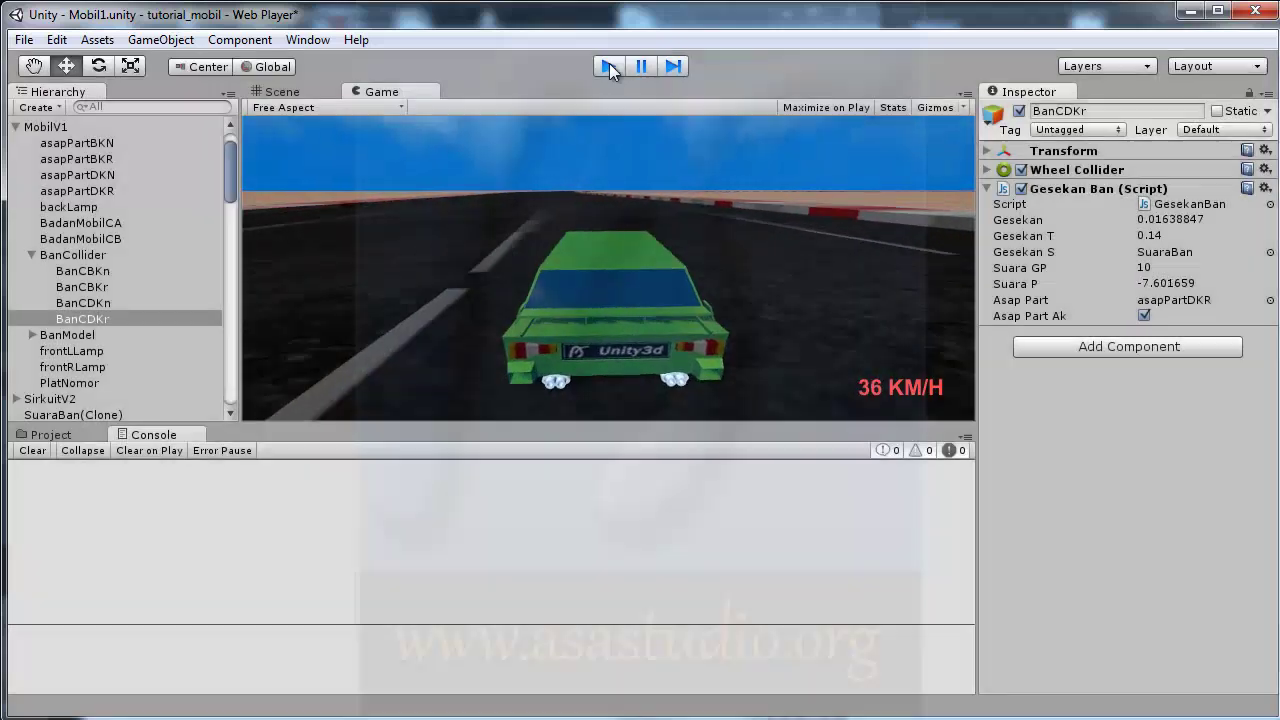
click(609, 67)
Step: Delete the extra digit to leave y at -0.1, save, and test-drive to 35 KM/H
key(alt+Tab)
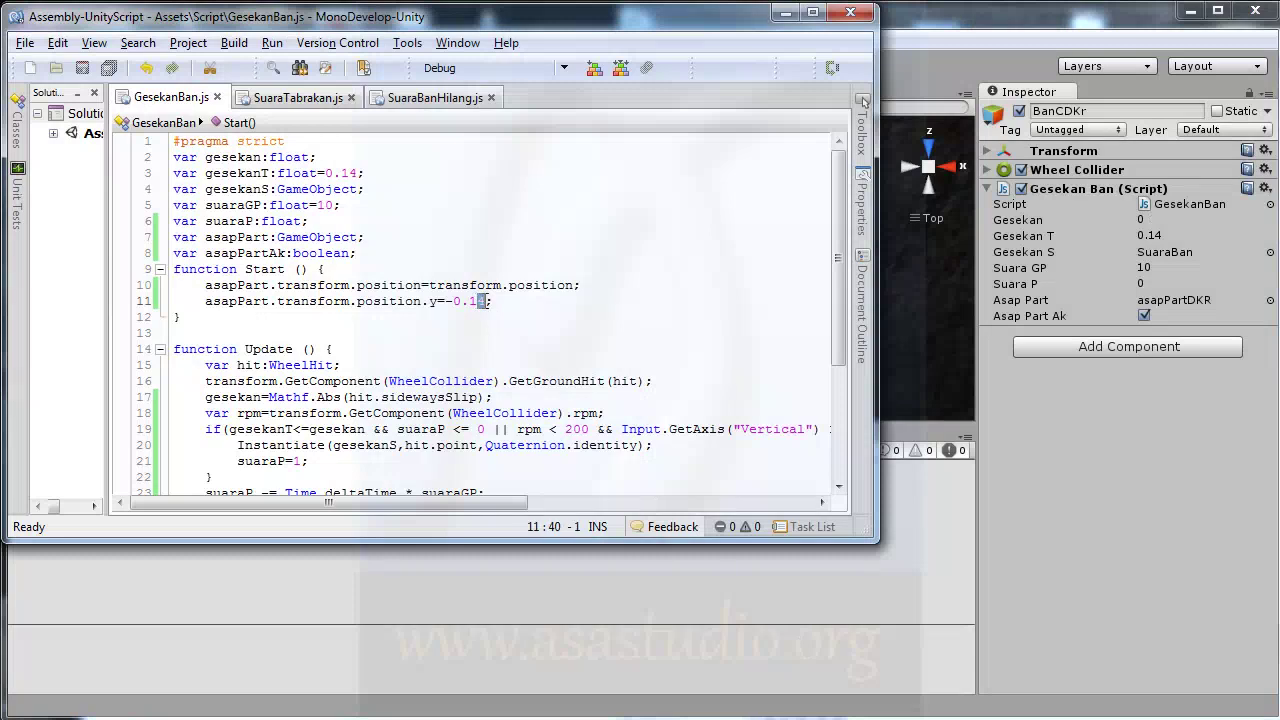
key(BackSpace)
click(83, 68)
click(927, 18)
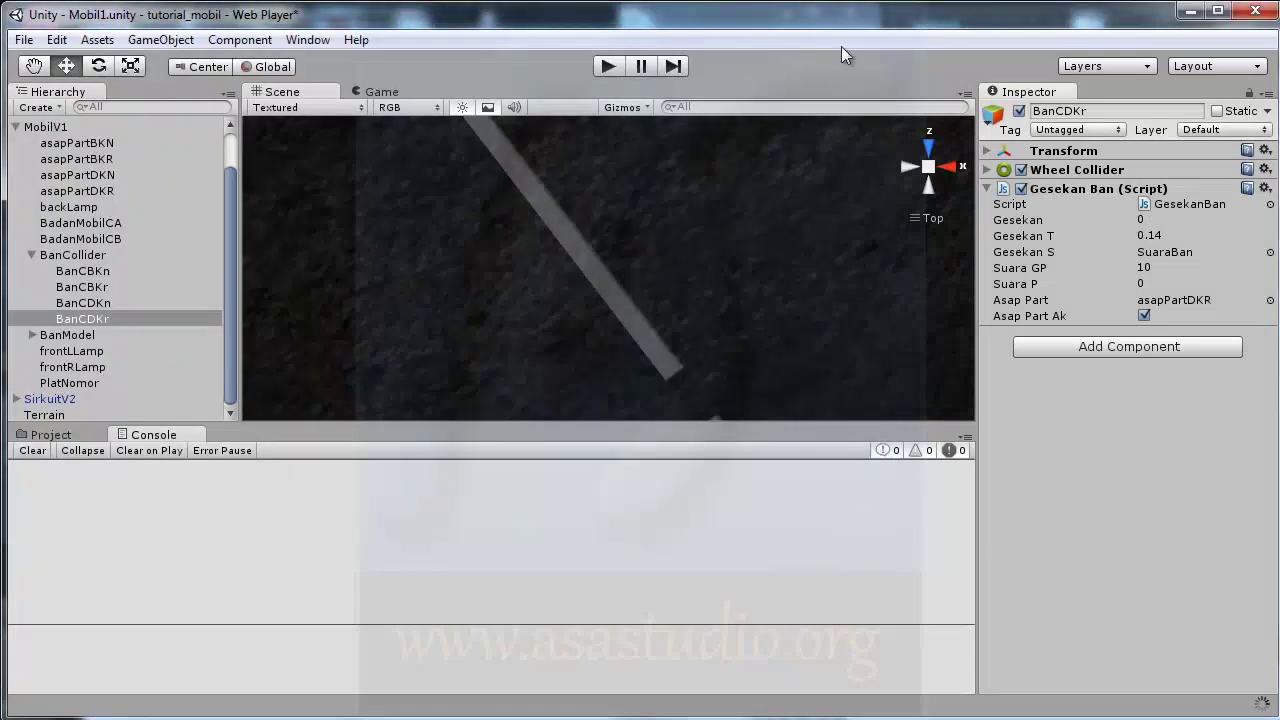
click(609, 67)
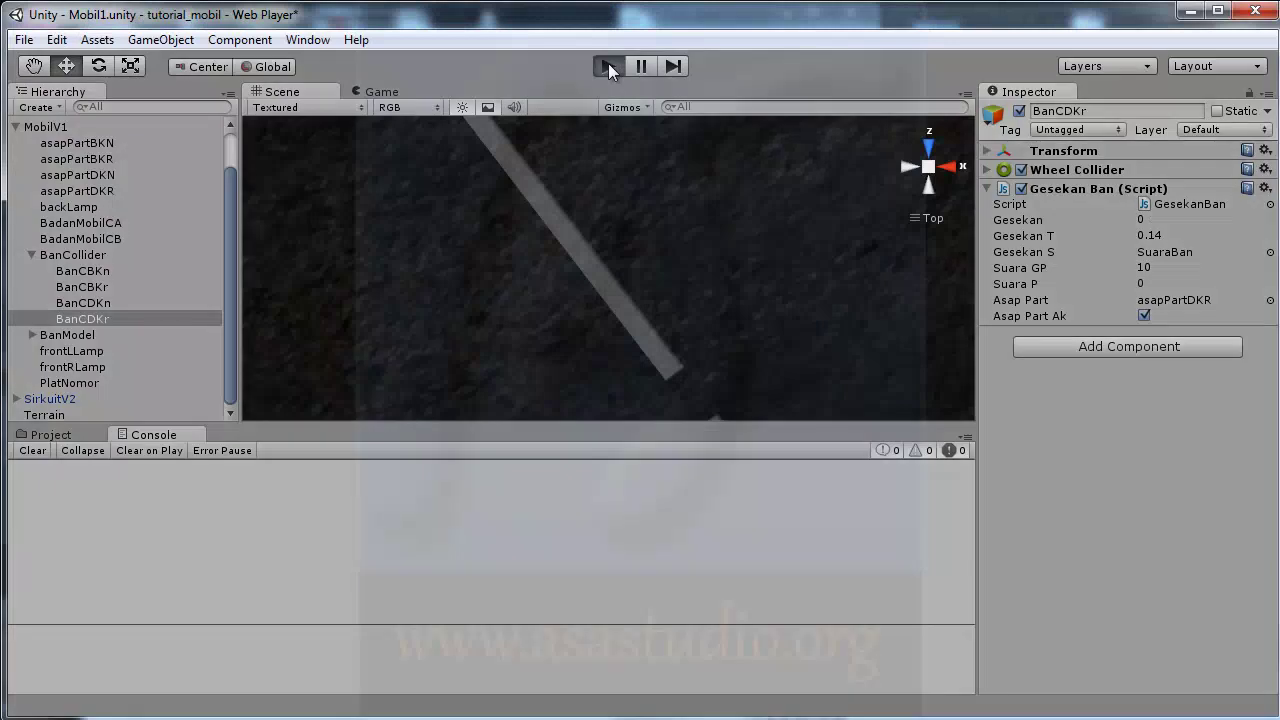
key(Up)
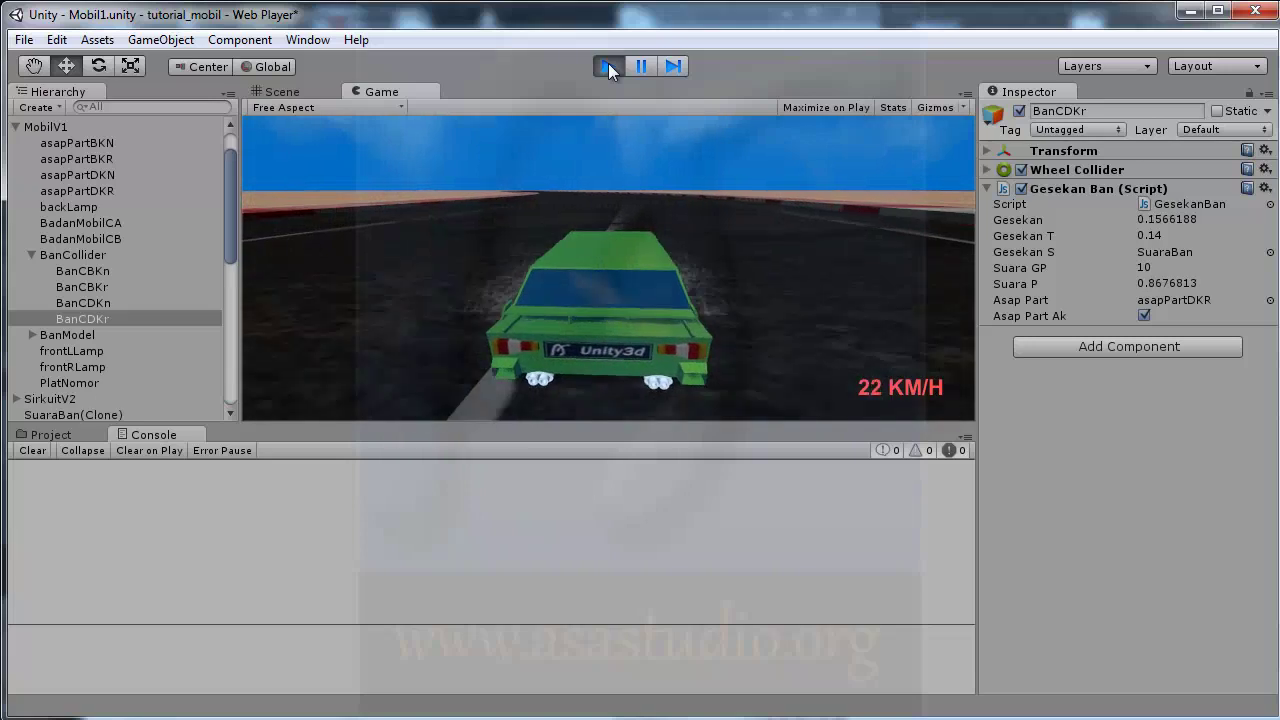
key(Left)
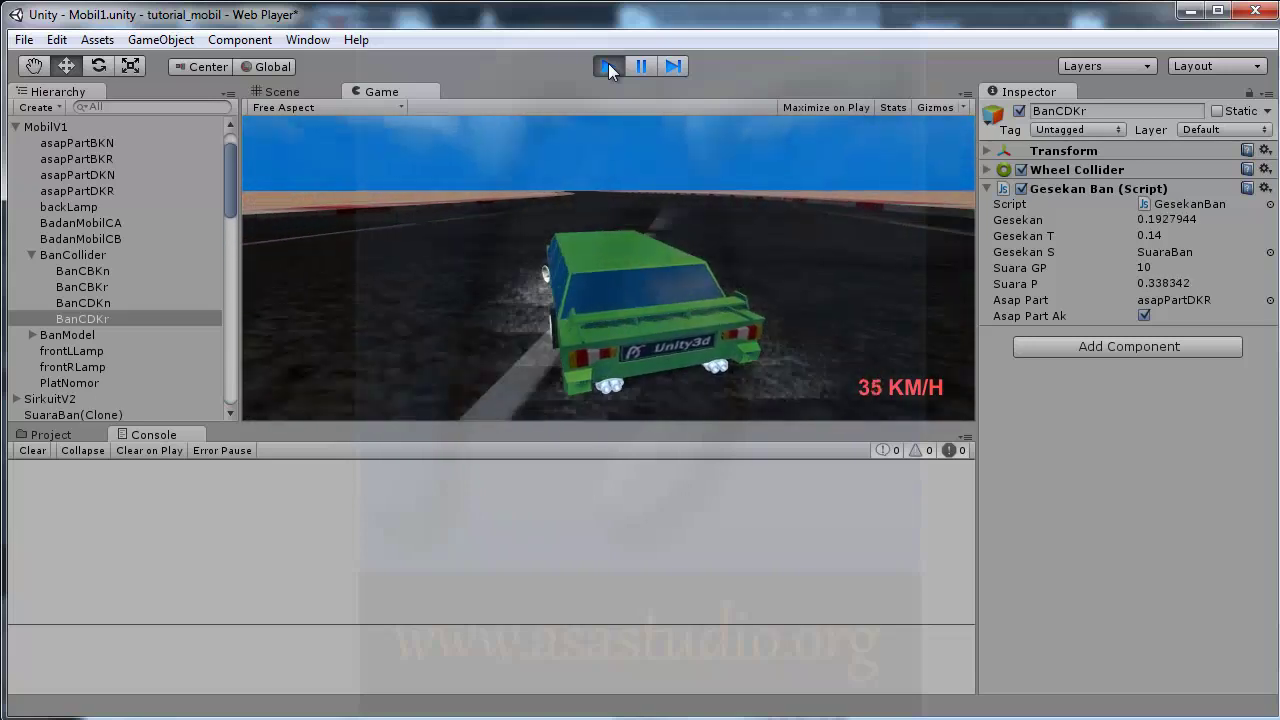
click(608, 67)
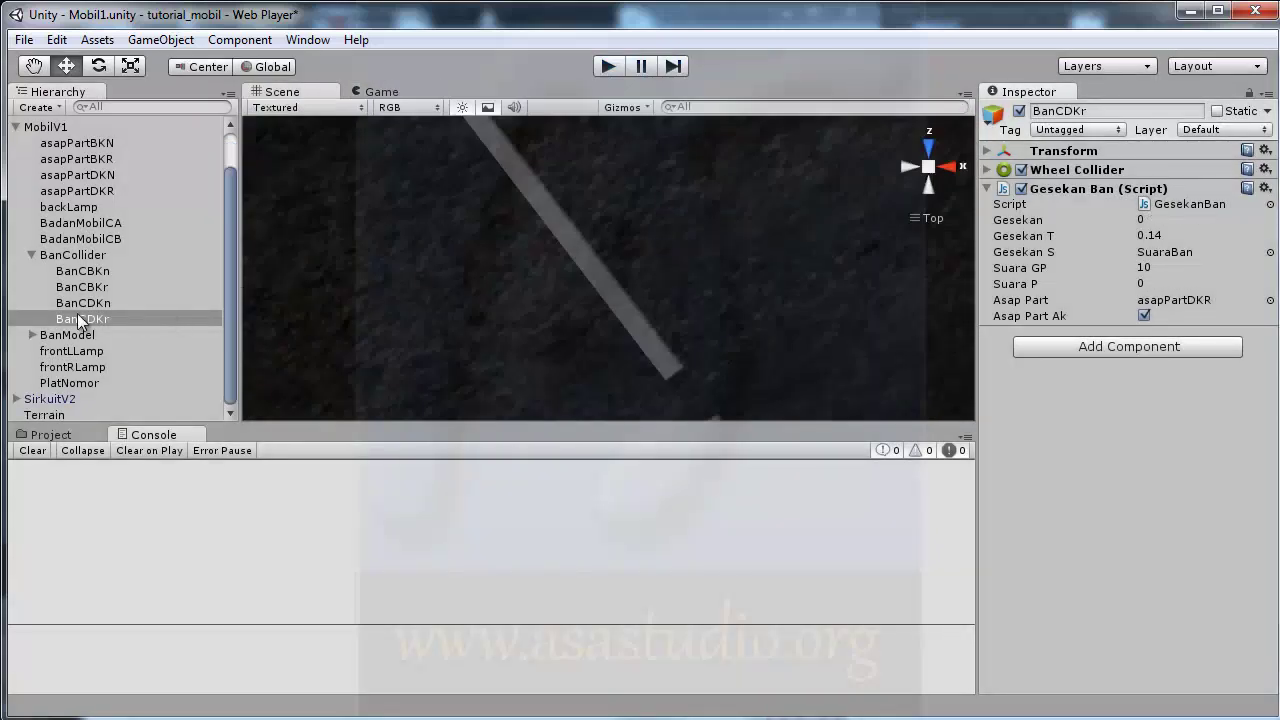
Step: Untick Asap Part Ak on BanCBKr and BanCBKn and run a brief play test
click(82, 288)
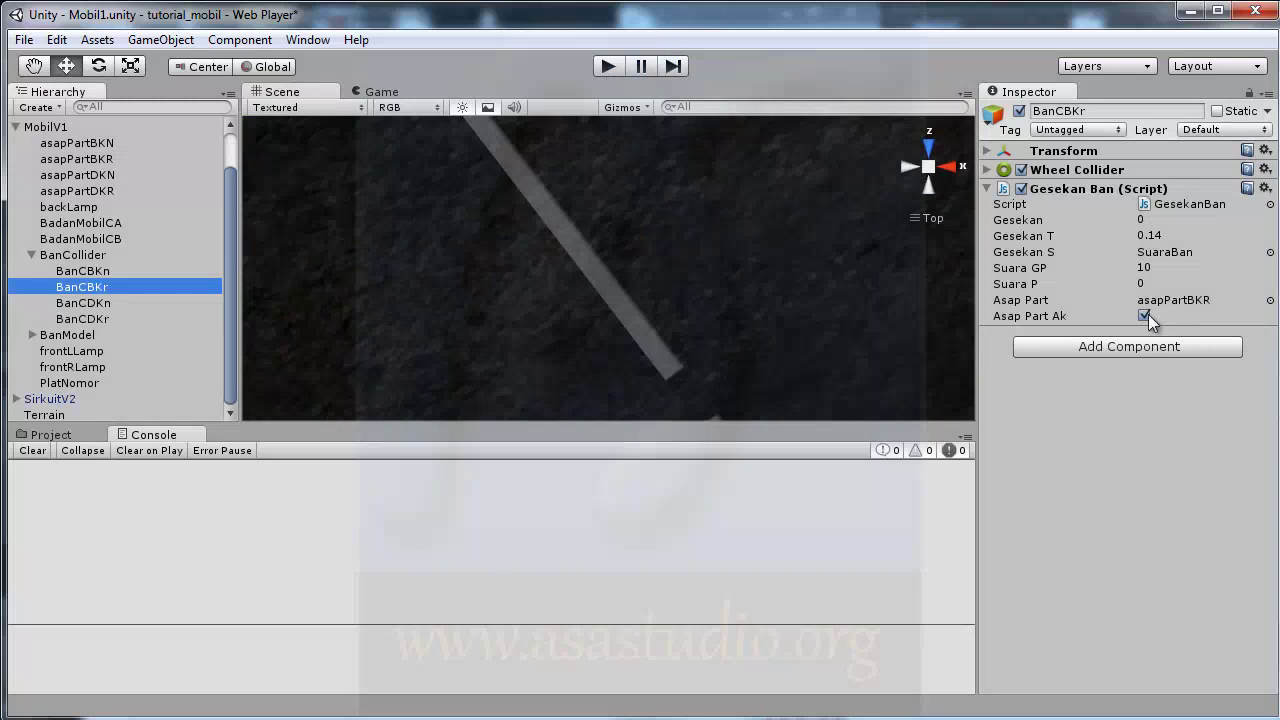
click(1144, 315)
click(93, 273)
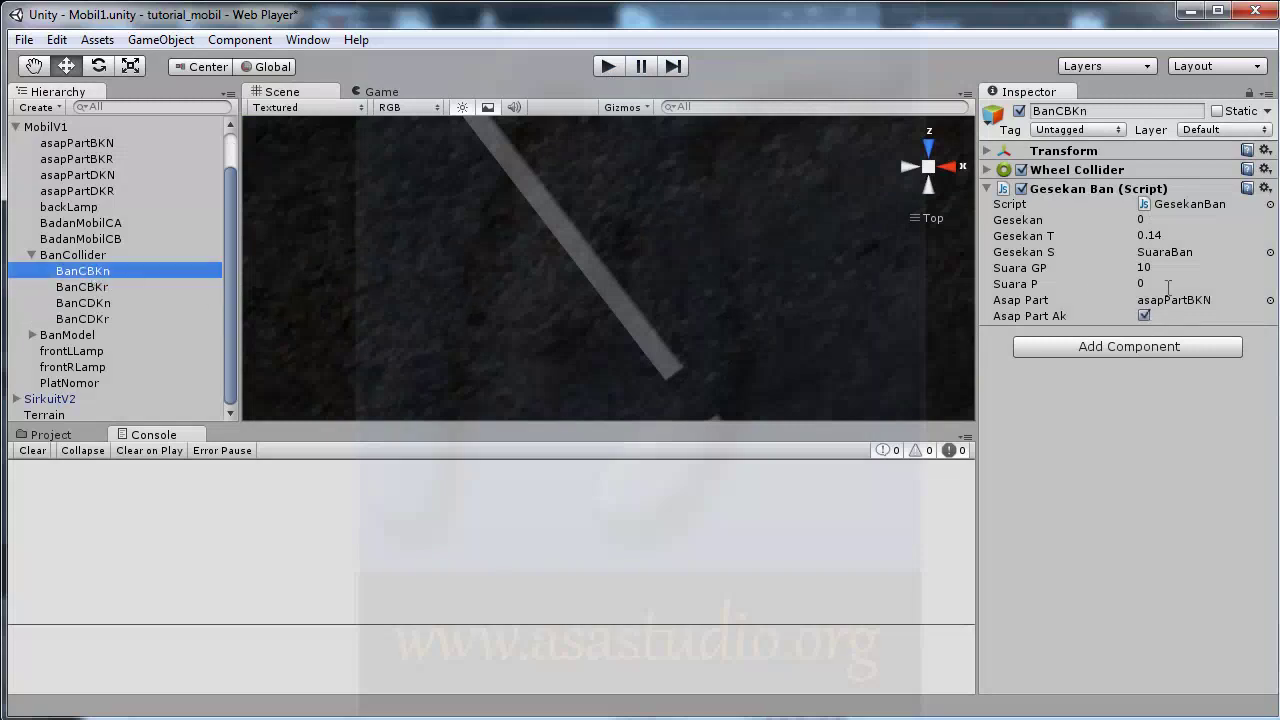
click(1144, 315)
click(607, 66)
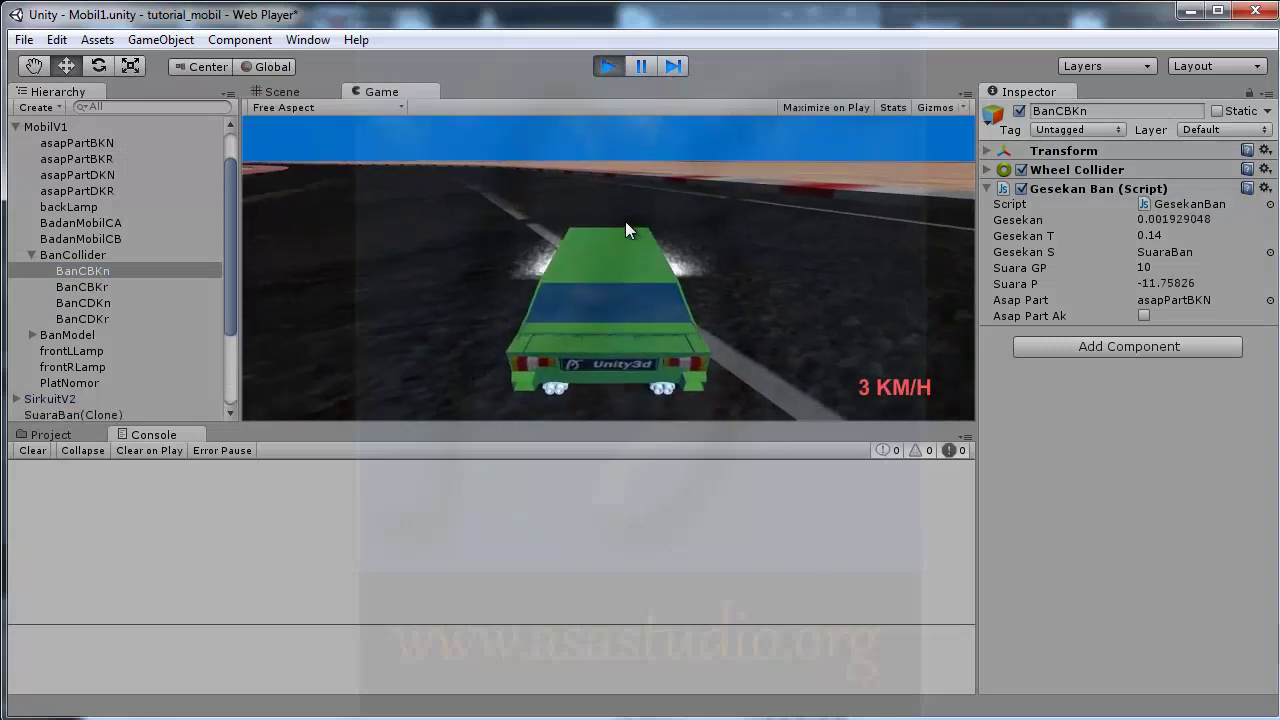
click(607, 66)
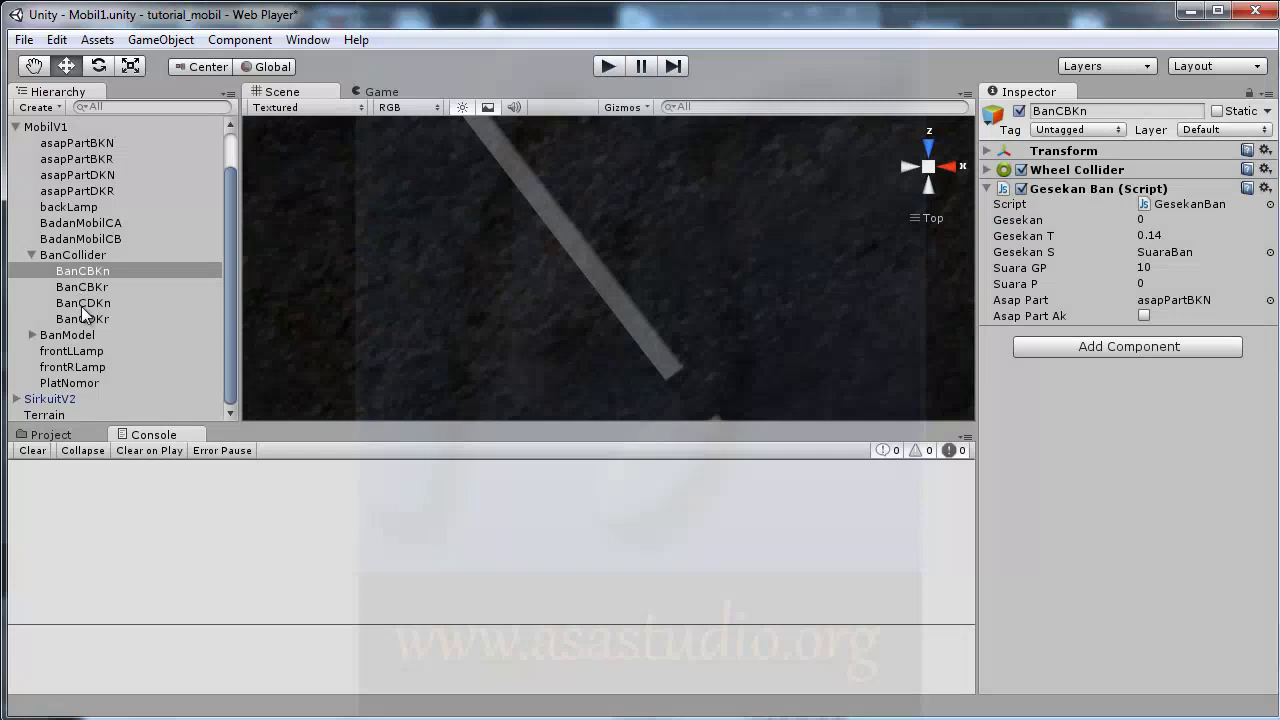
Step: Untick Asap Part Ak on BanCDKn and BanCDKr and test-drive the car to 18 KM/H
click(84, 303)
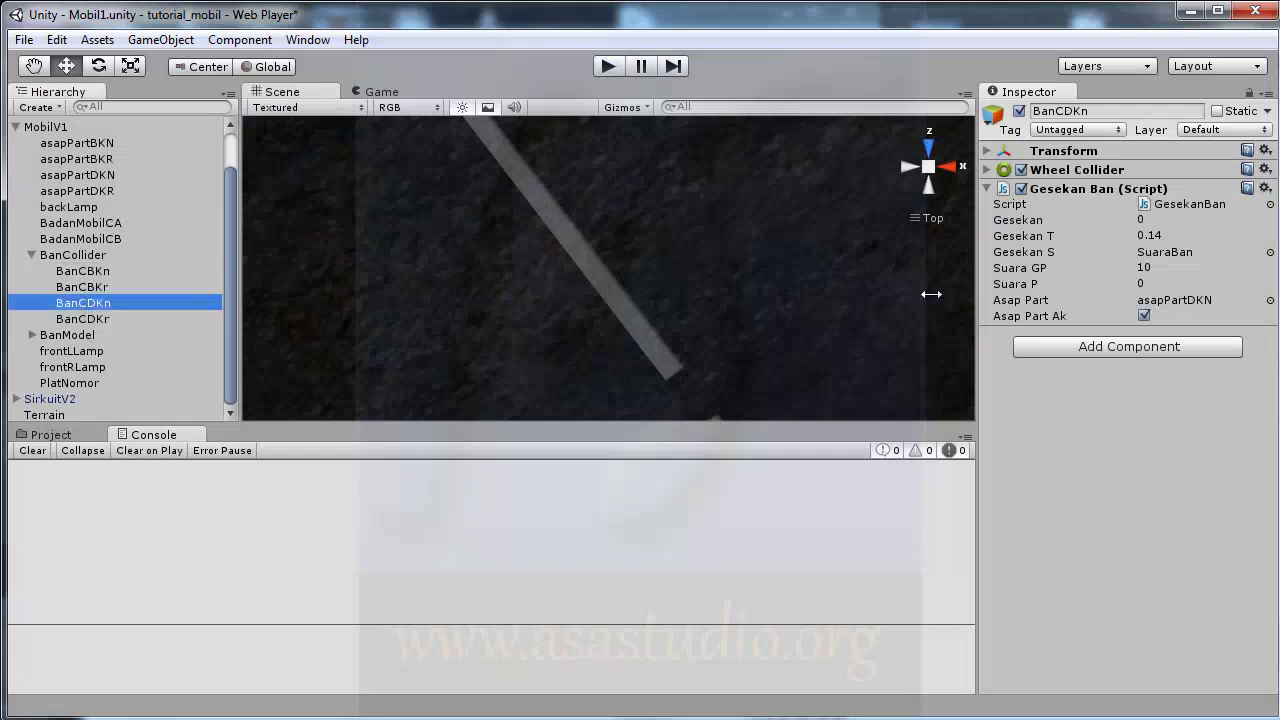
click(1144, 316)
click(97, 322)
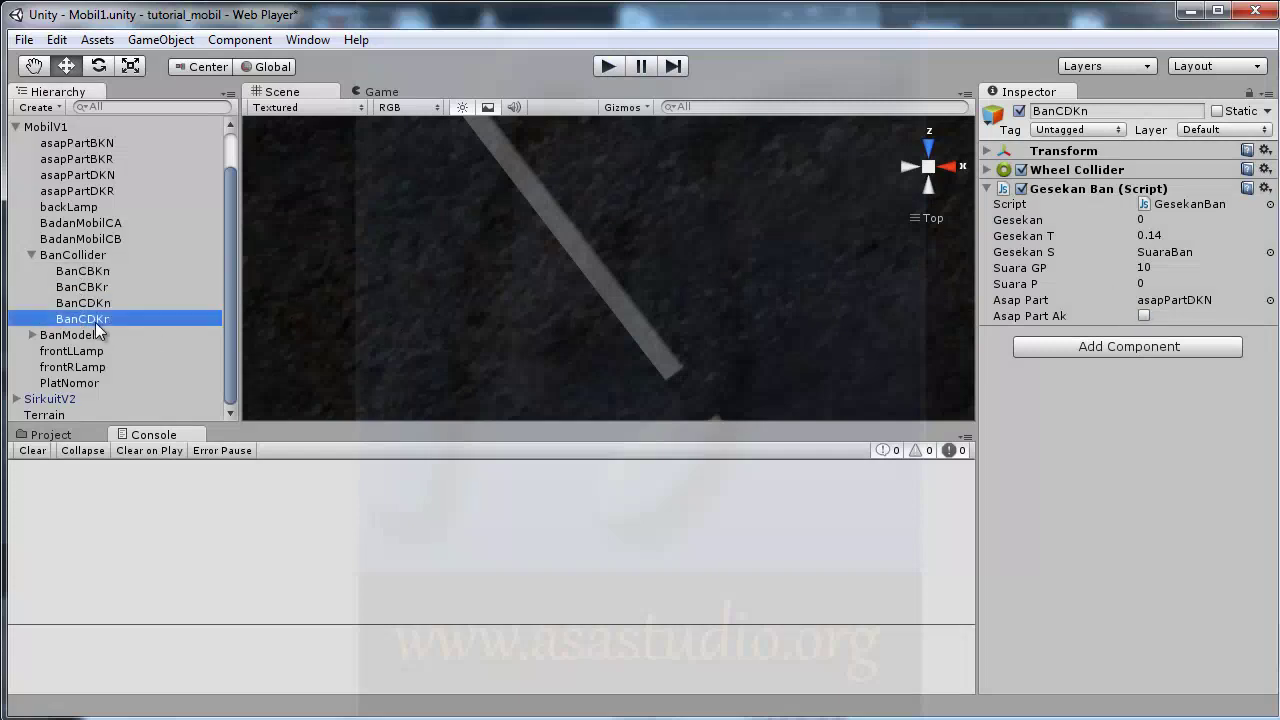
click(1144, 316)
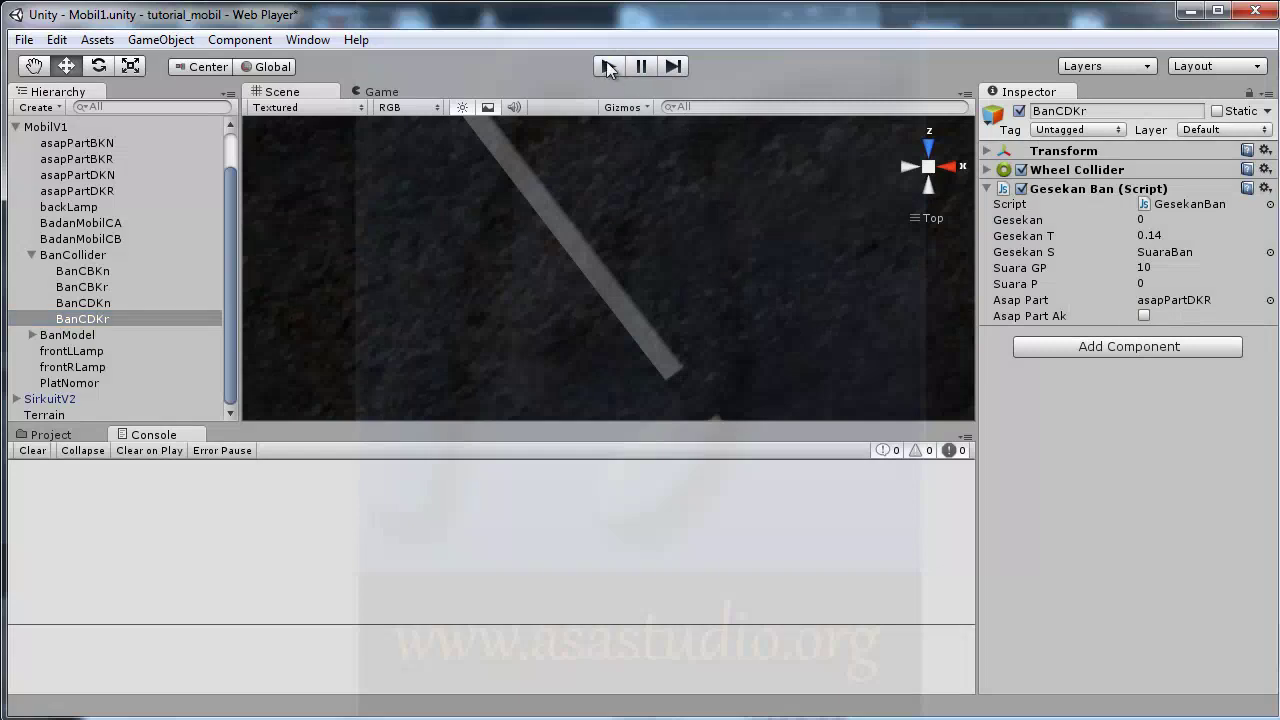
click(608, 66)
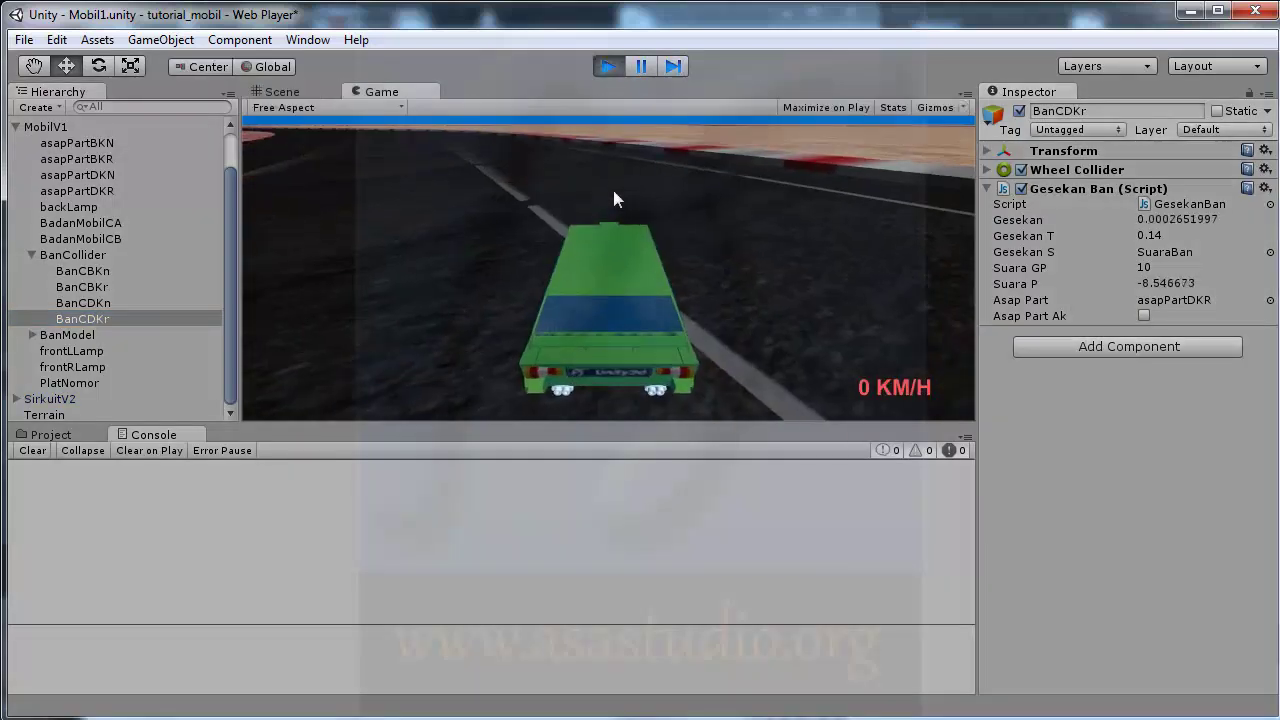
key(Up)
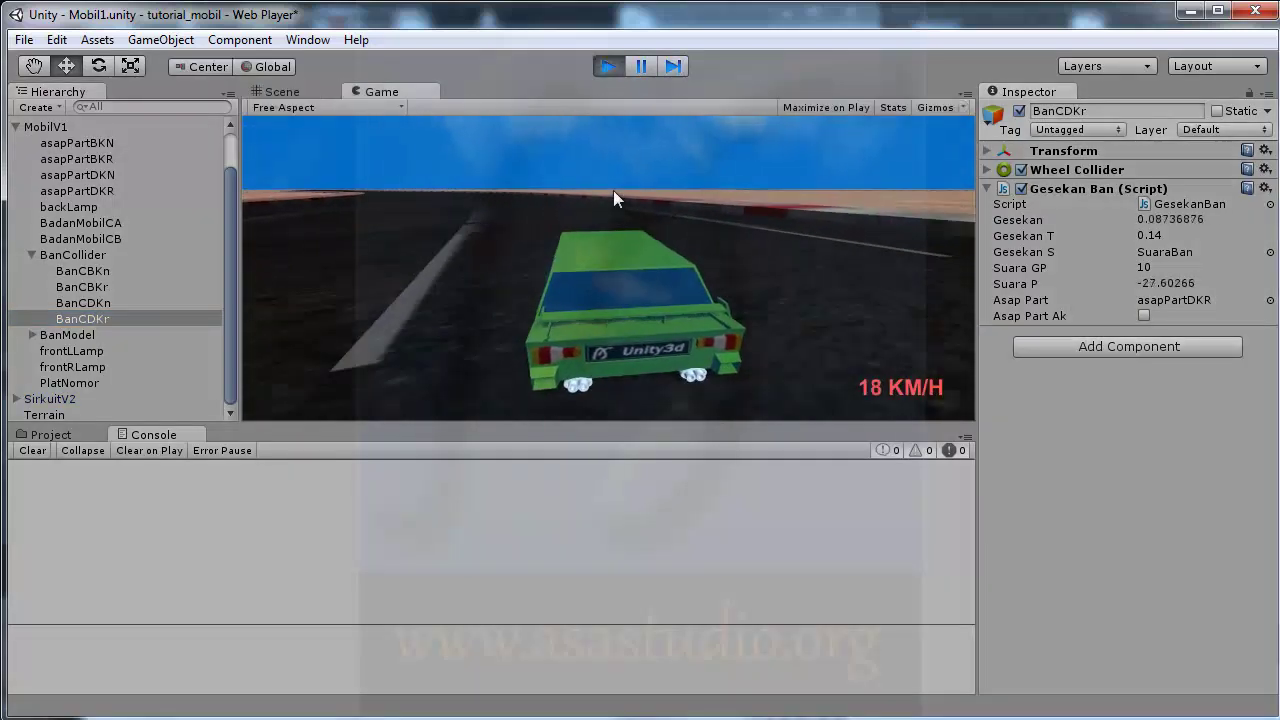
click(608, 66)
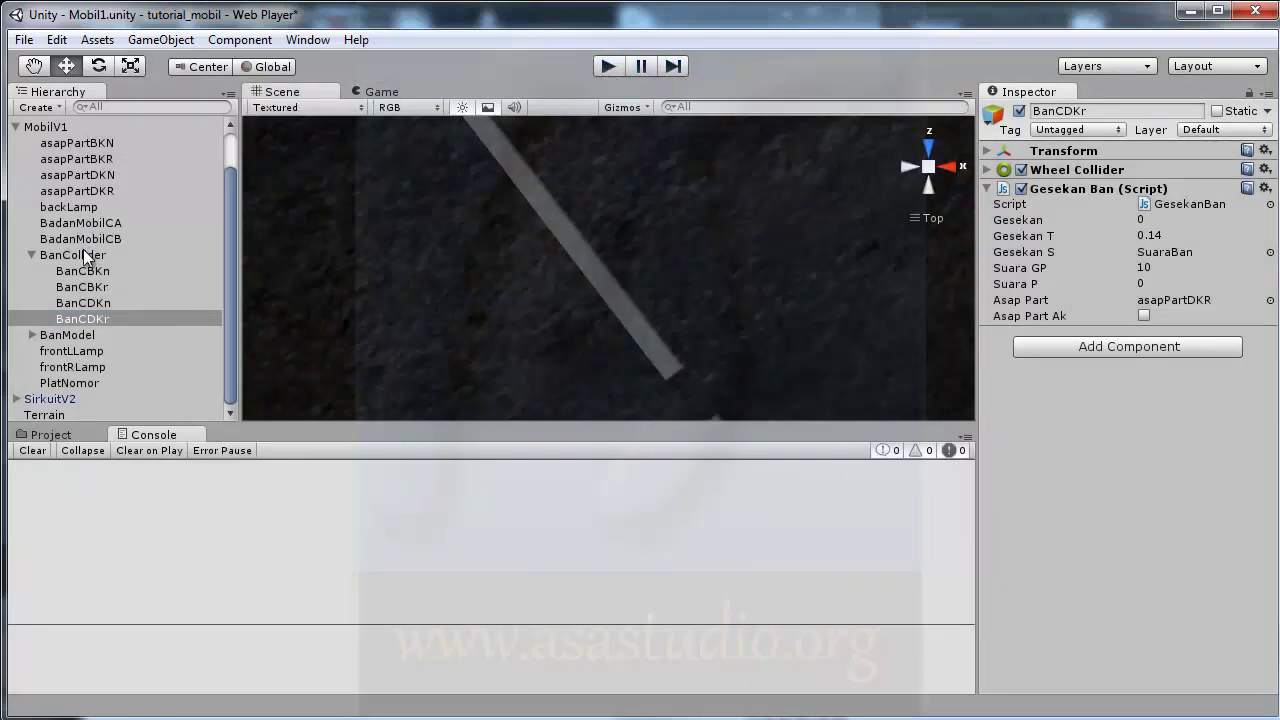
Step: Select all four BanC* wheel colliders and tick Asap Part Ak on them together
click(76, 320)
scroll(92, 357, up, 1)
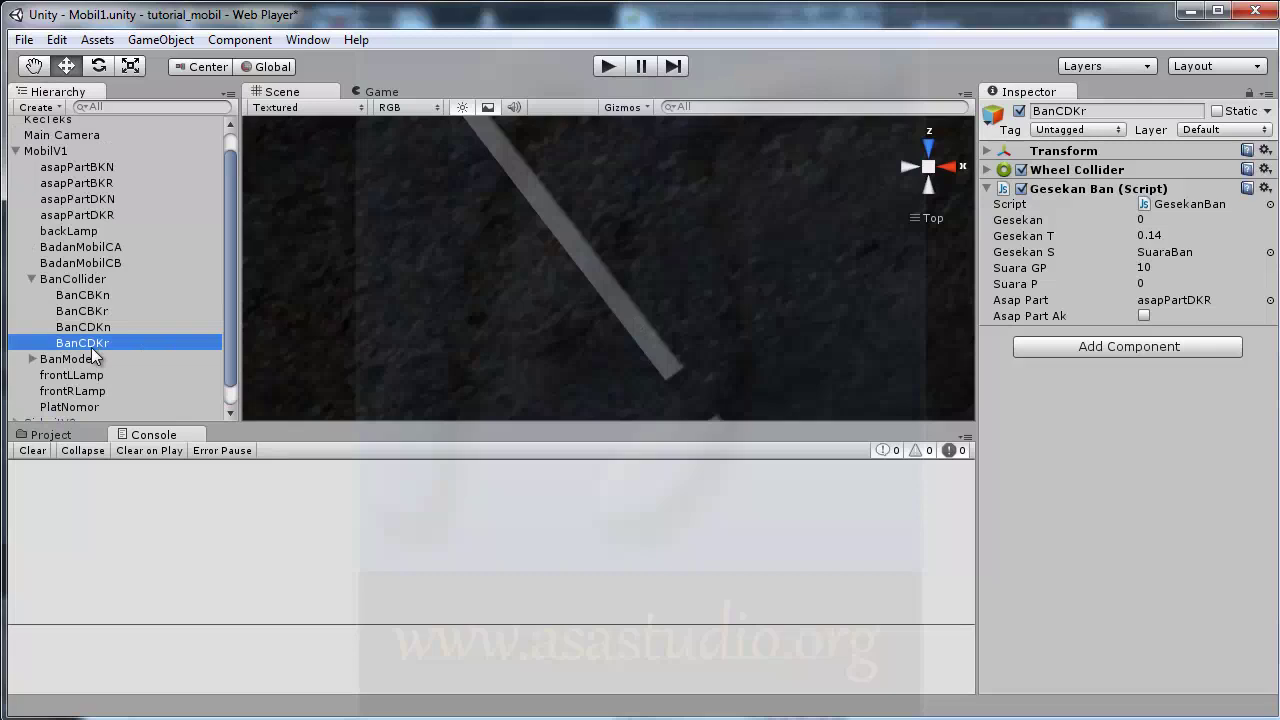
shift+click(86, 298)
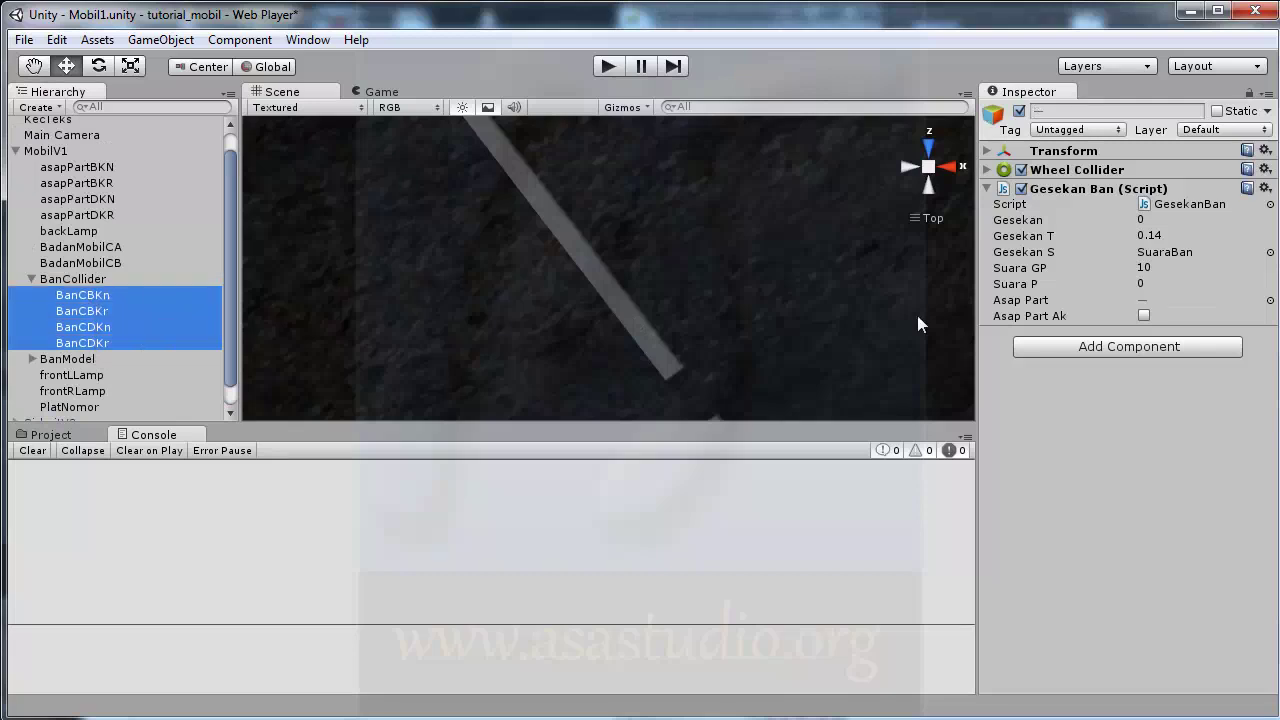
click(1145, 316)
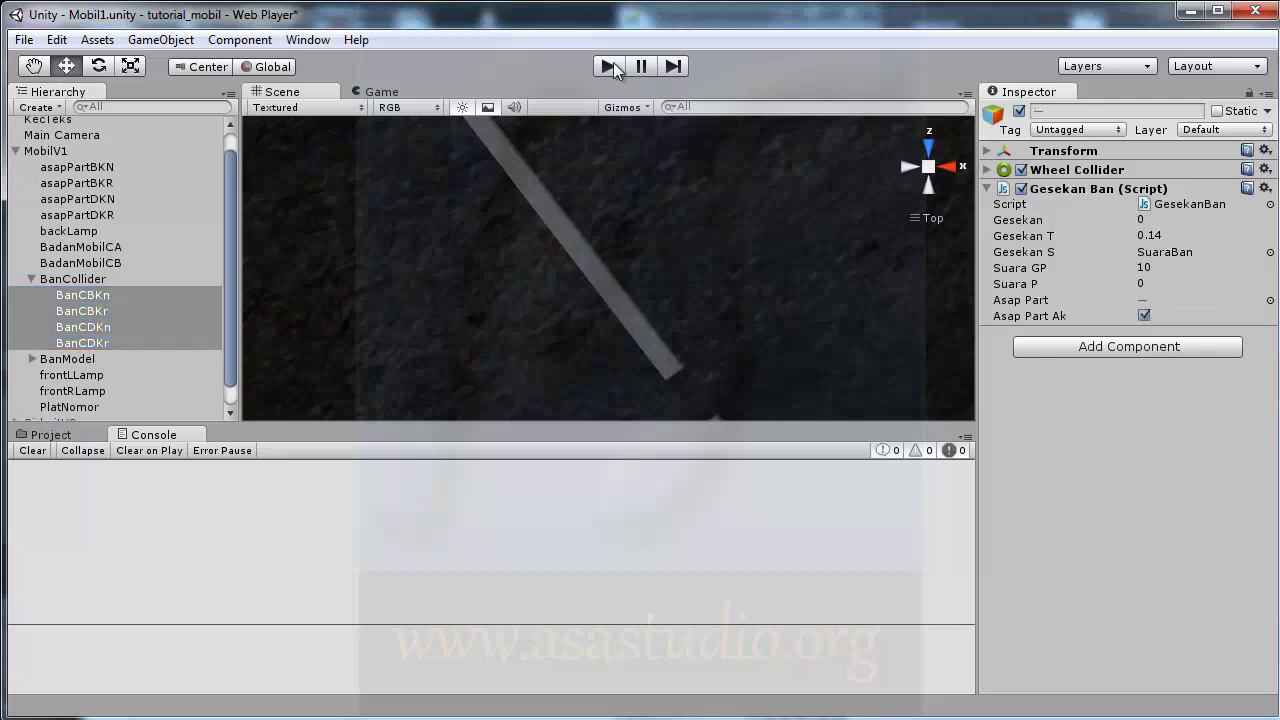
Step: Drive the car in play mode to watch thick white tyre smoke, then select Terrain and refocus the Game view
click(610, 66)
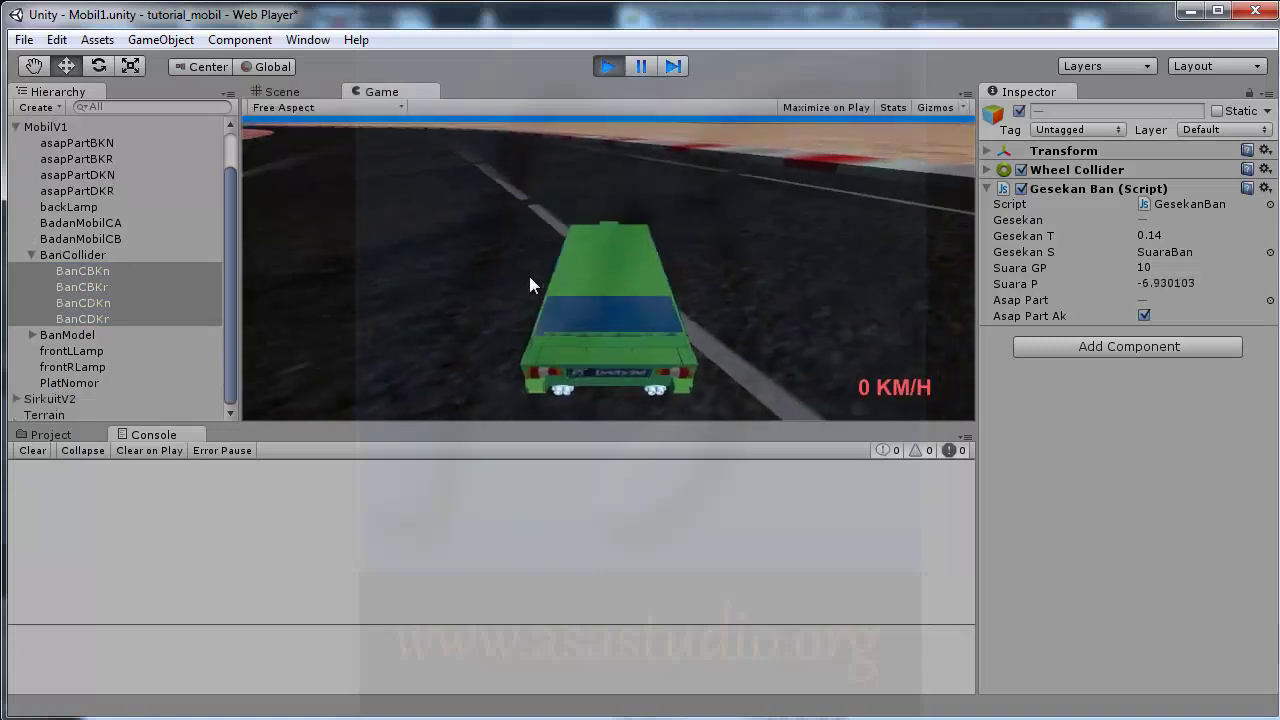
key(Up)
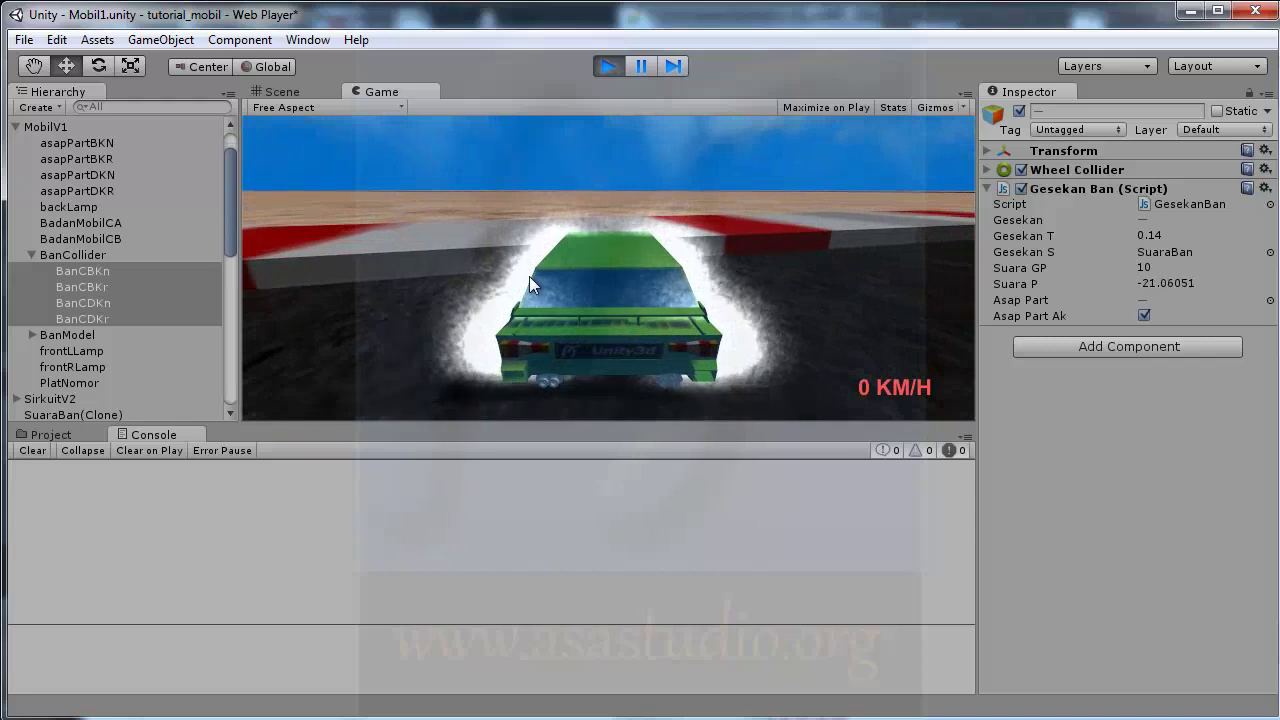
mouse_move(231, 293)
mouse_down()
mouse_move(231, 218)
mouse_move(225, 296)
mouse_up()
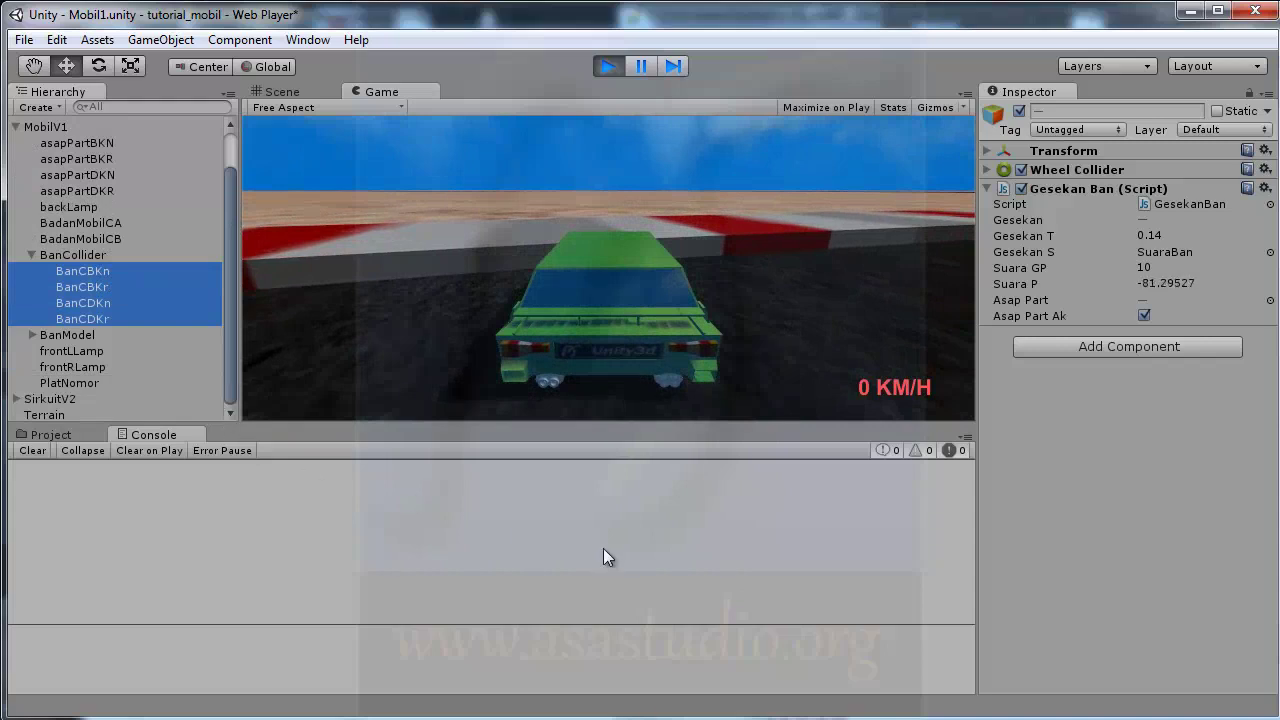
key(Down)
key(Down)
key(Down)
key(Down)
key(Down)
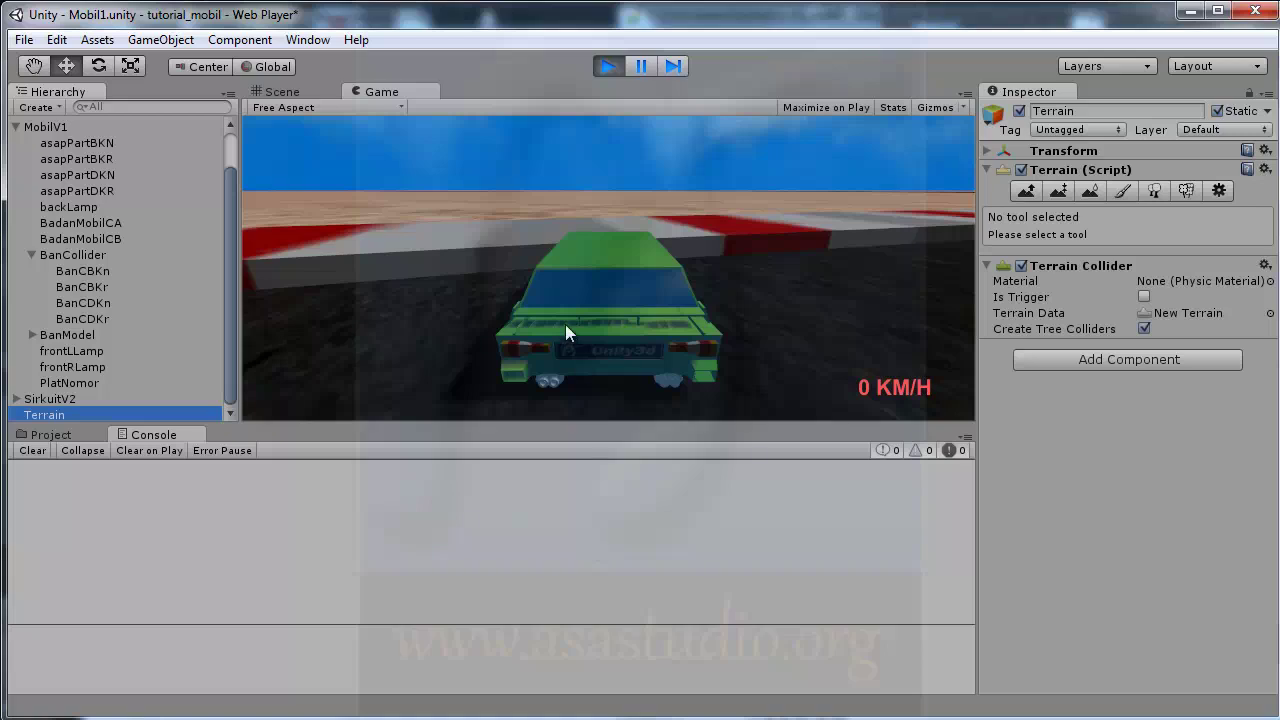
click(565, 325)
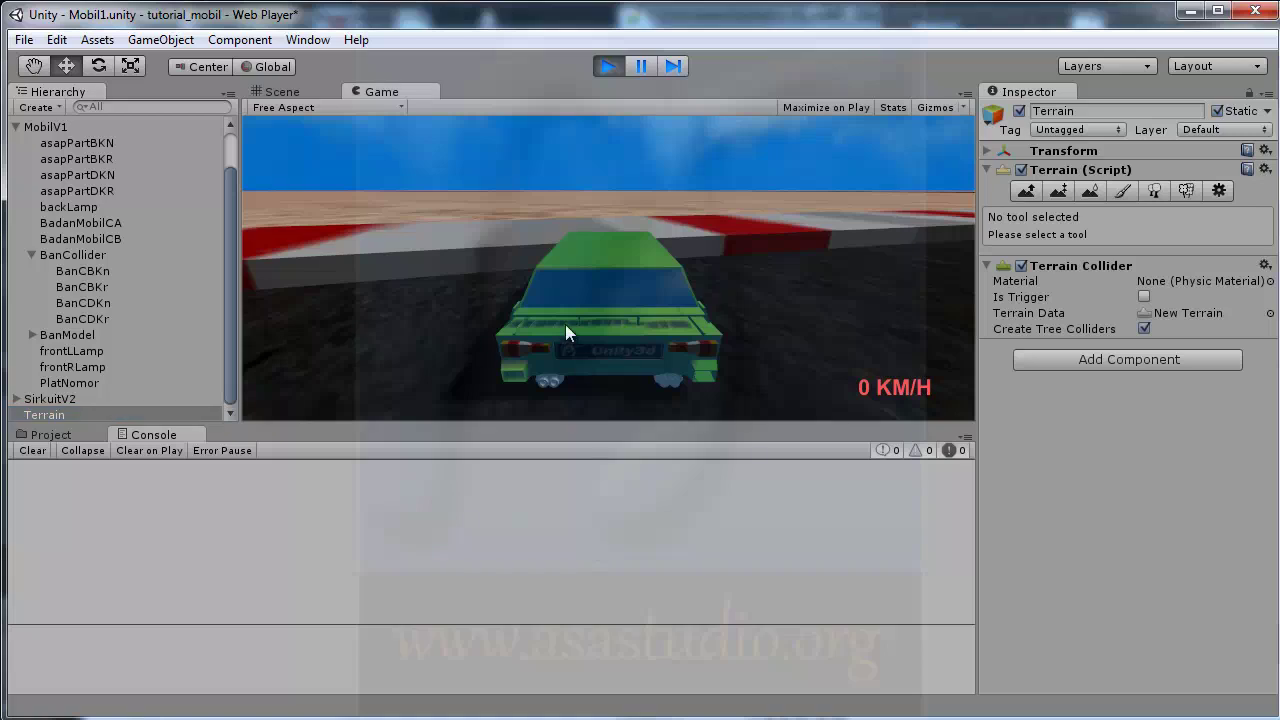